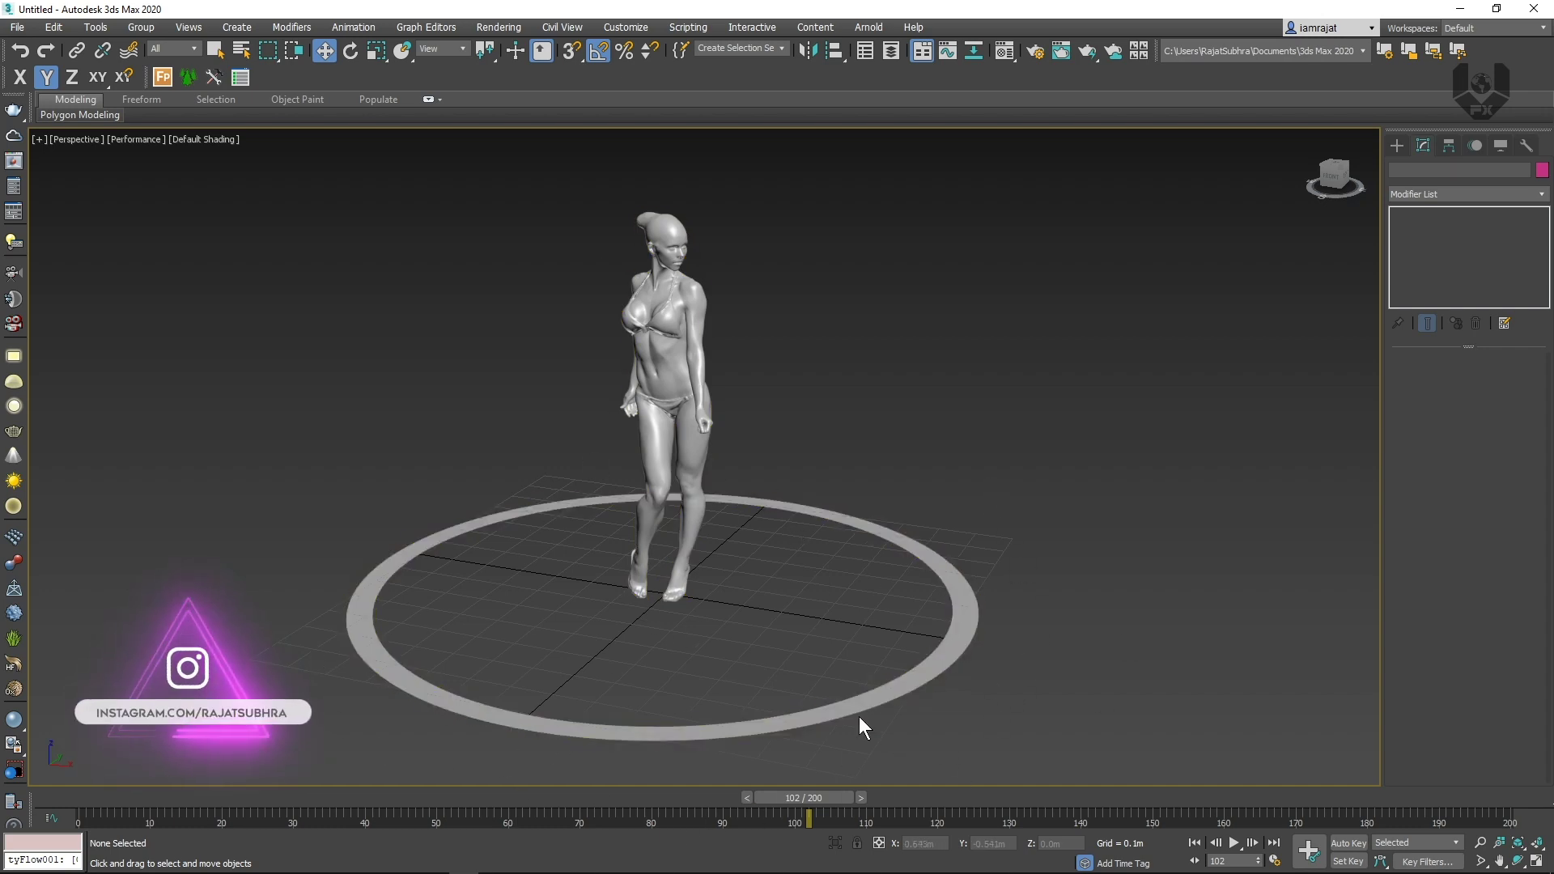
Select the standing figure's Slice modifier and scrub the timeline to review how the slice plane moves up the body
click(647, 376)
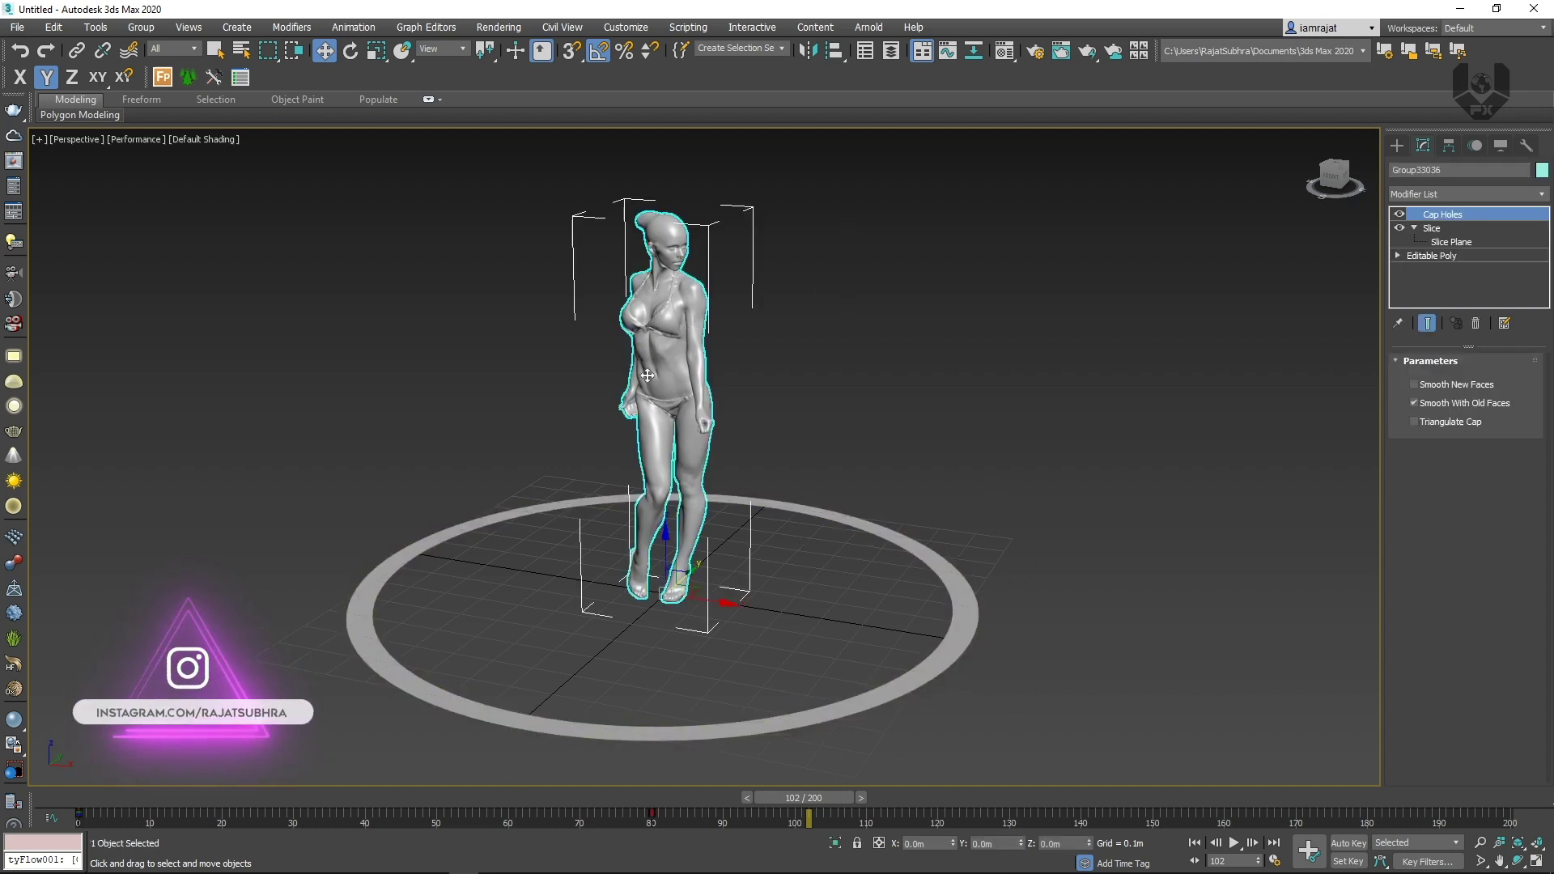
click(1432, 228)
drag(798, 800, 459, 728)
key(w)
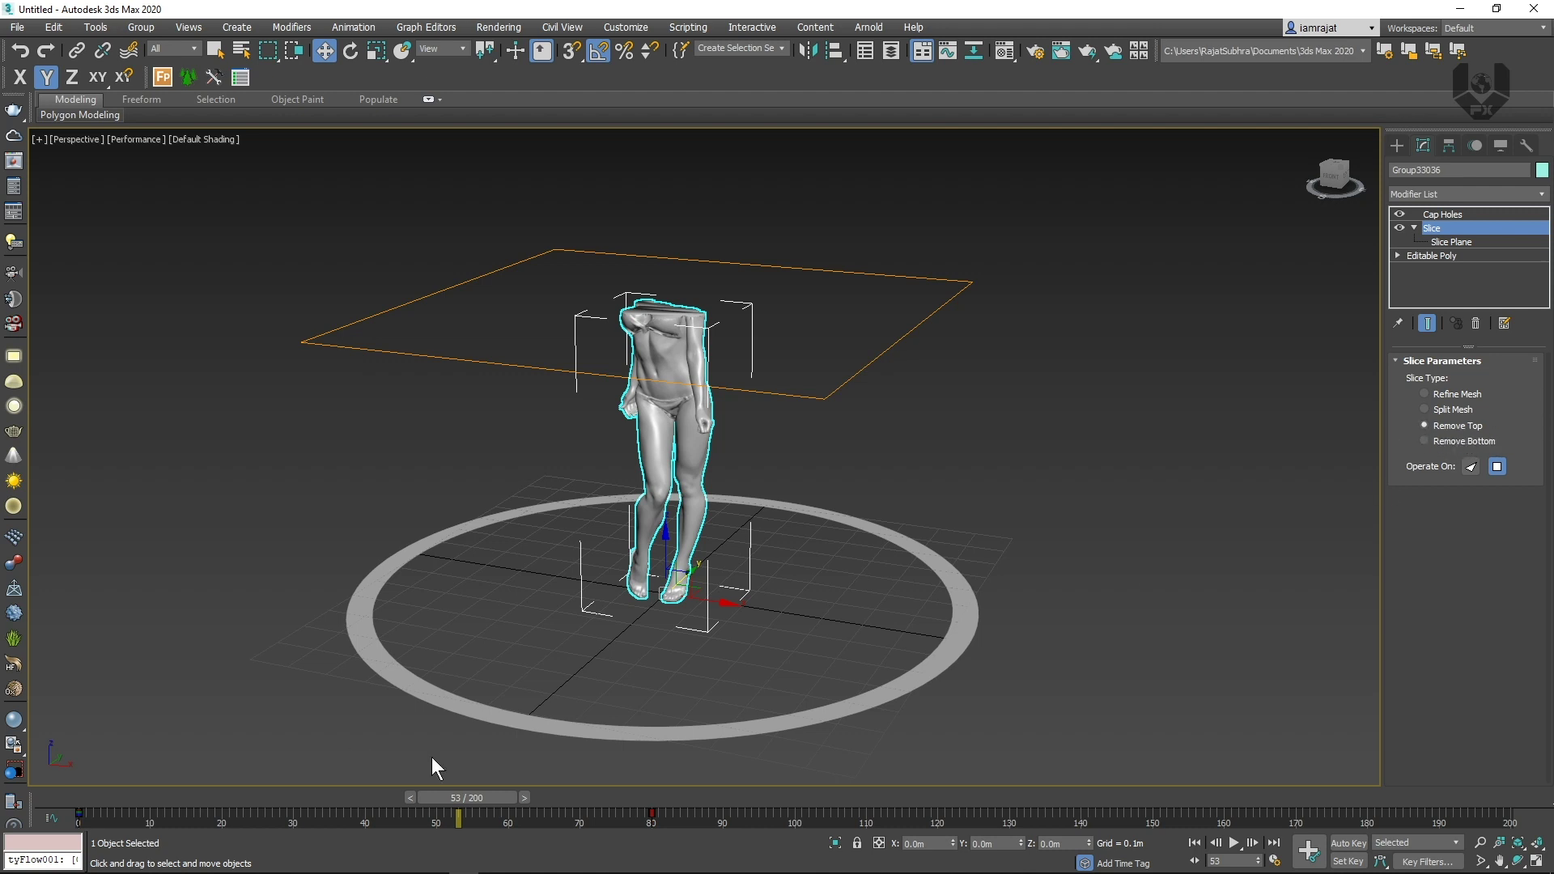
drag(89, 800, 358, 809)
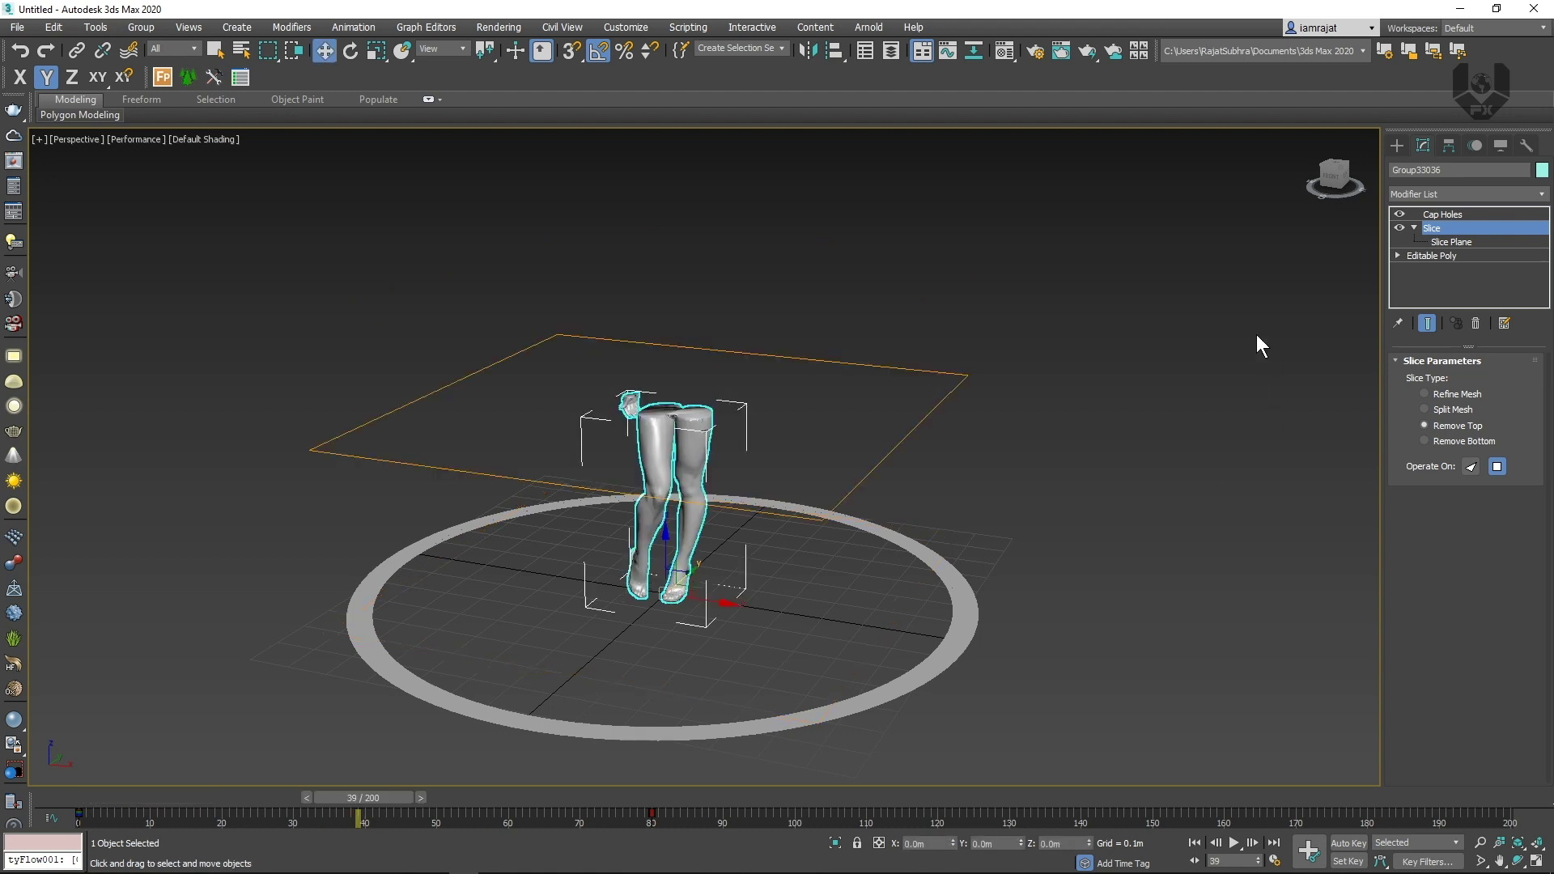
Compare the sliced figure with Cap Holes off and on, then deselect it and scrub ahead to about frame 88
click(1399, 214)
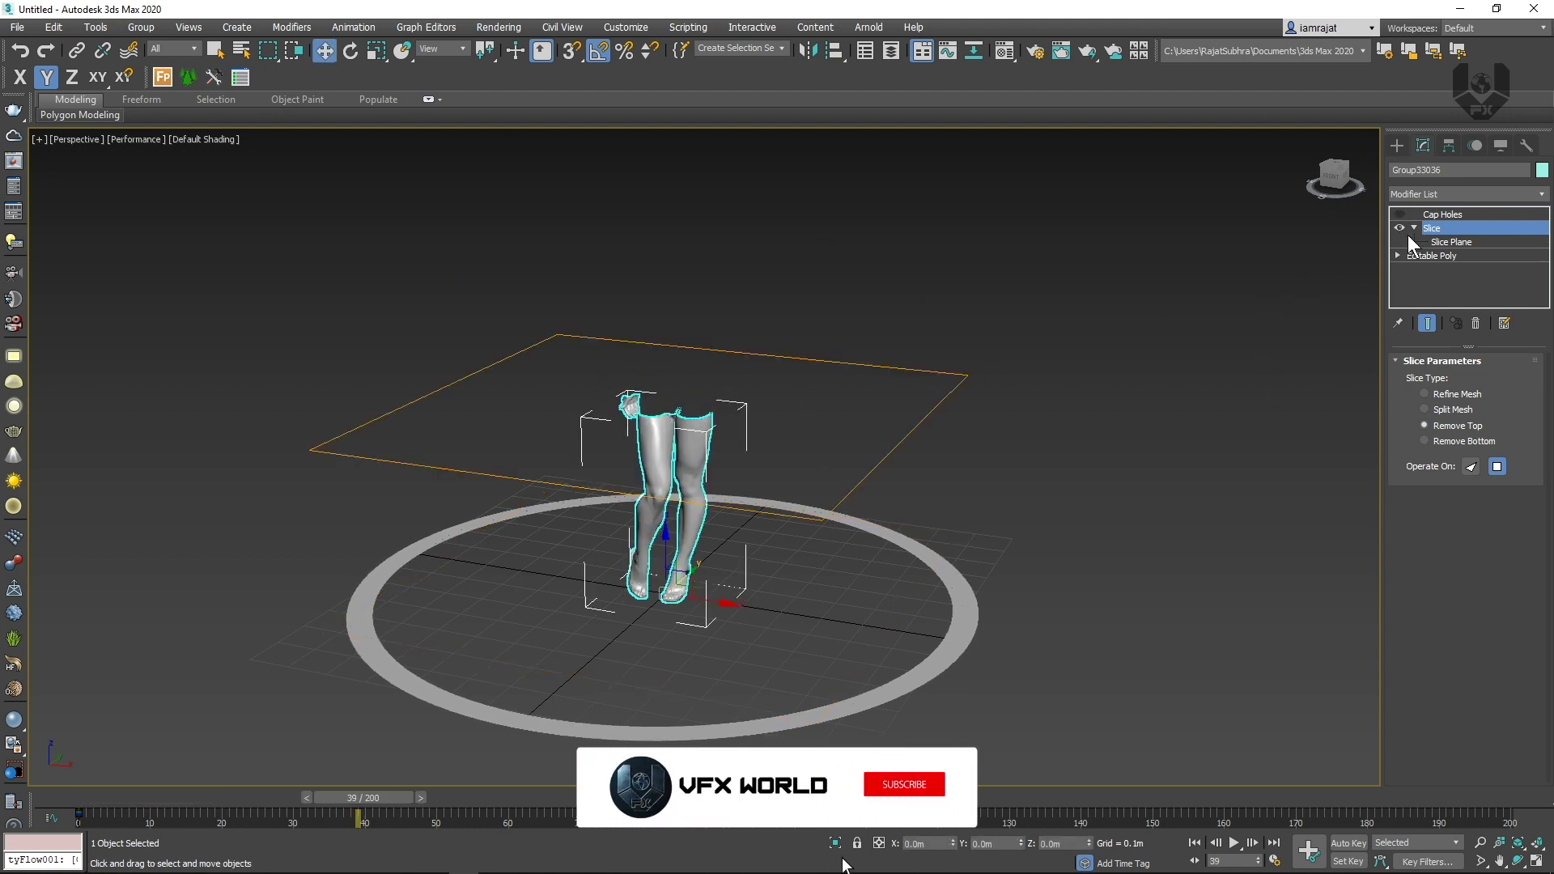
click(1400, 214)
click(1221, 348)
drag(416, 796, 1030, 850)
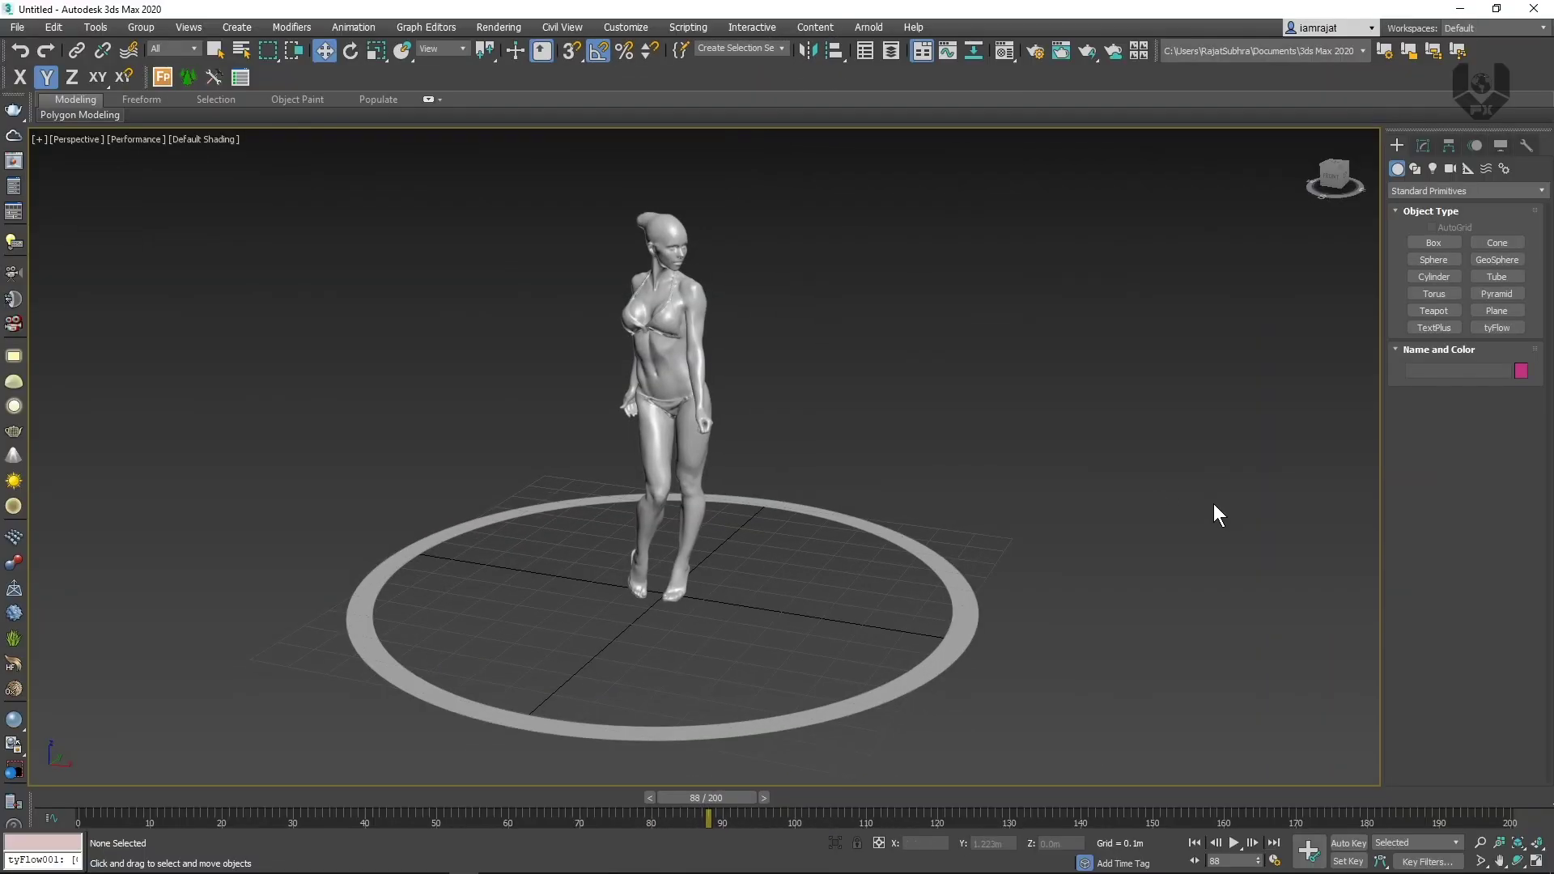
Create a tyFlow object beside the ring in the perspective view and open its editor
click(1485, 328)
drag(1132, 537, 1203, 647)
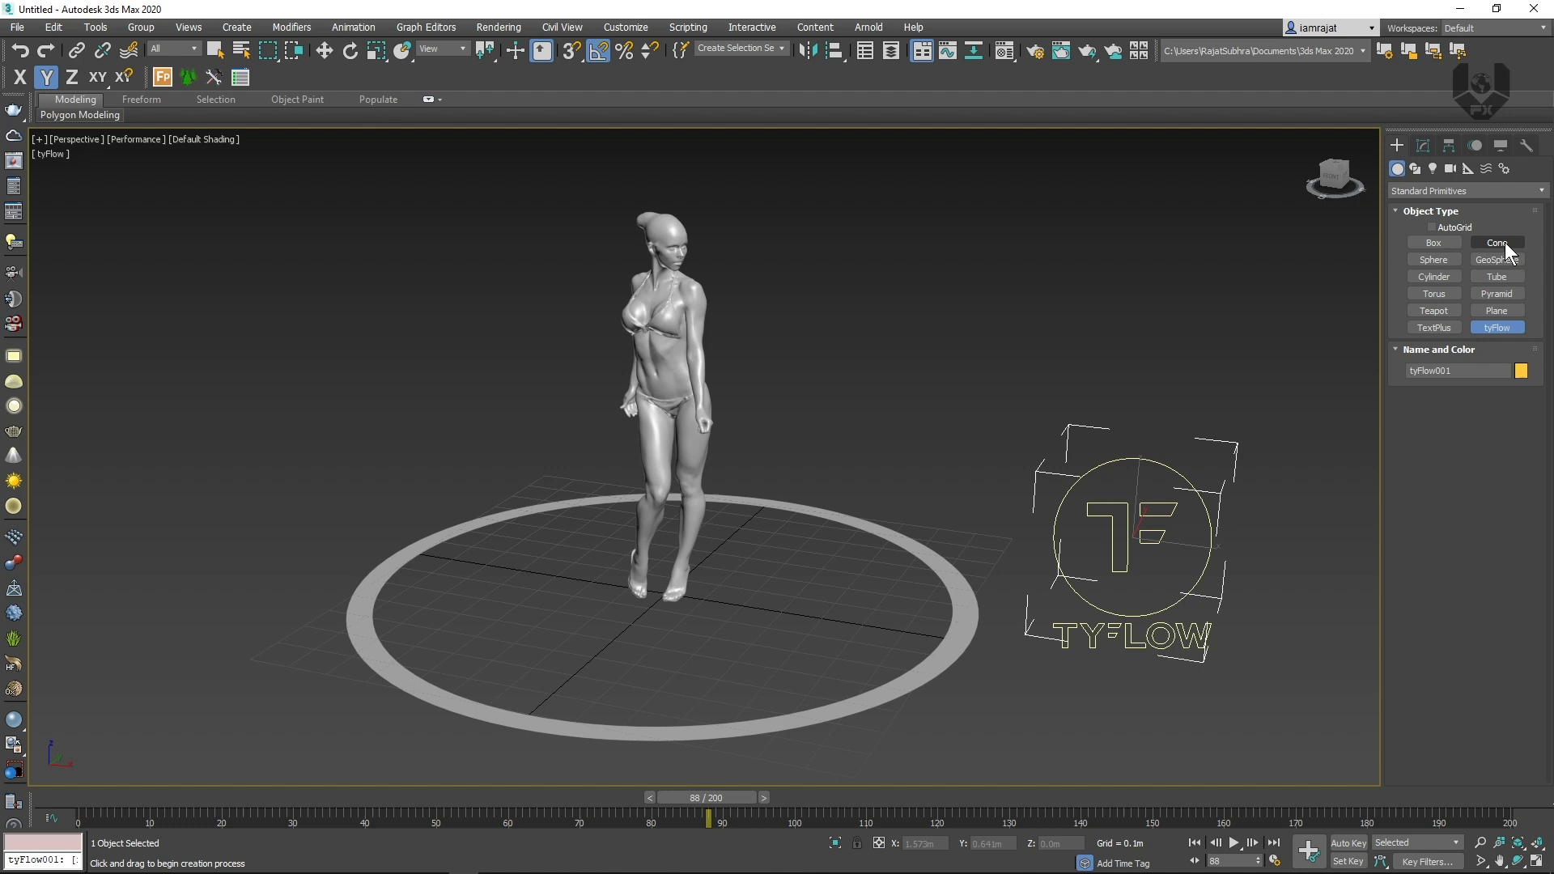
click(1423, 148)
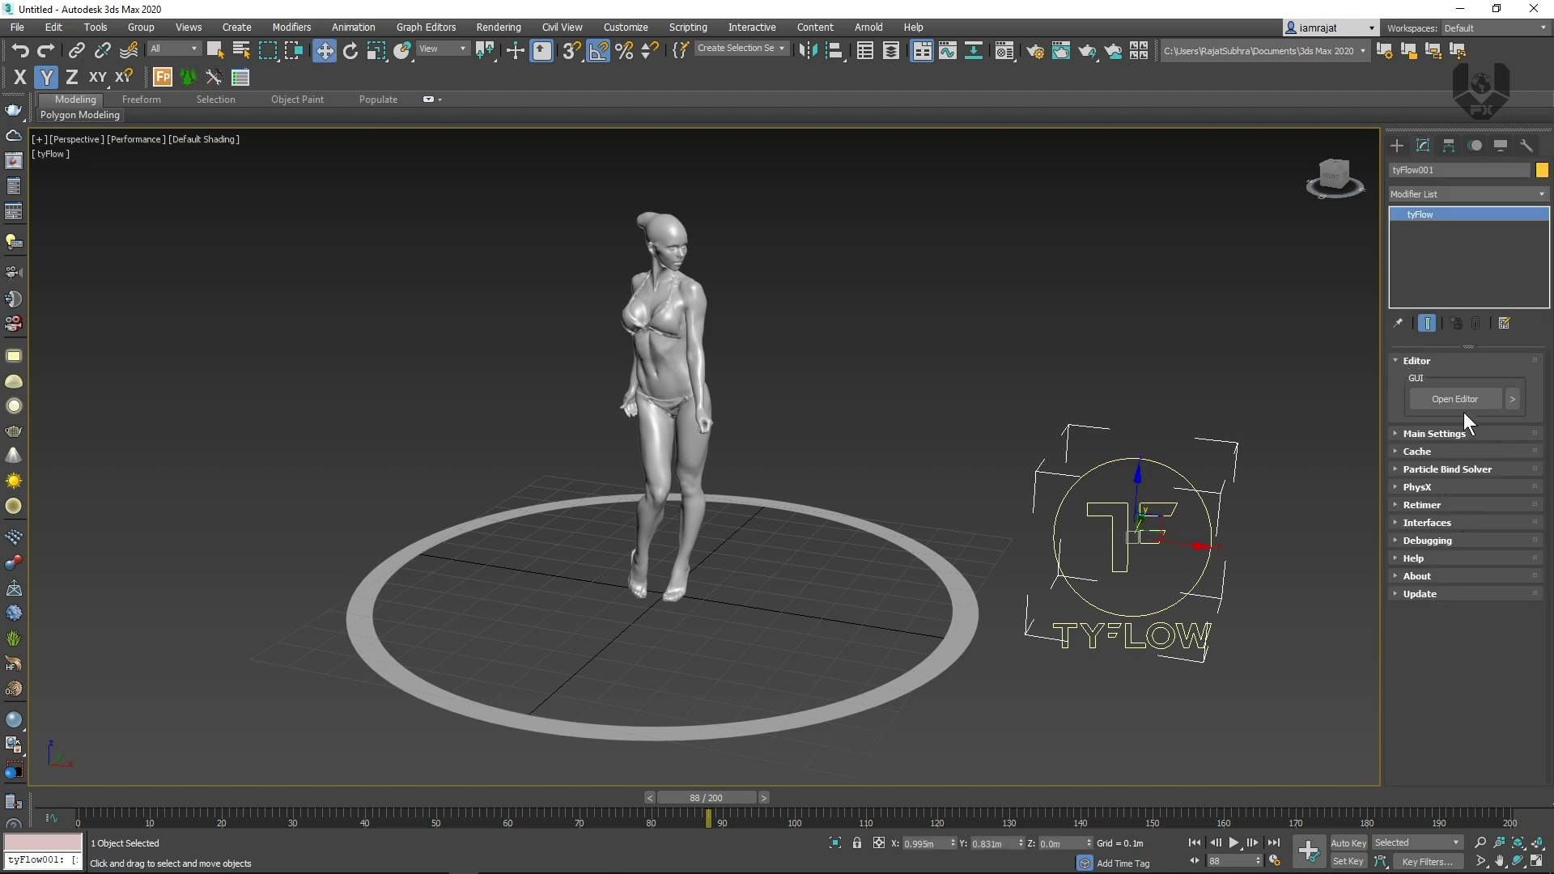
click(1457, 399)
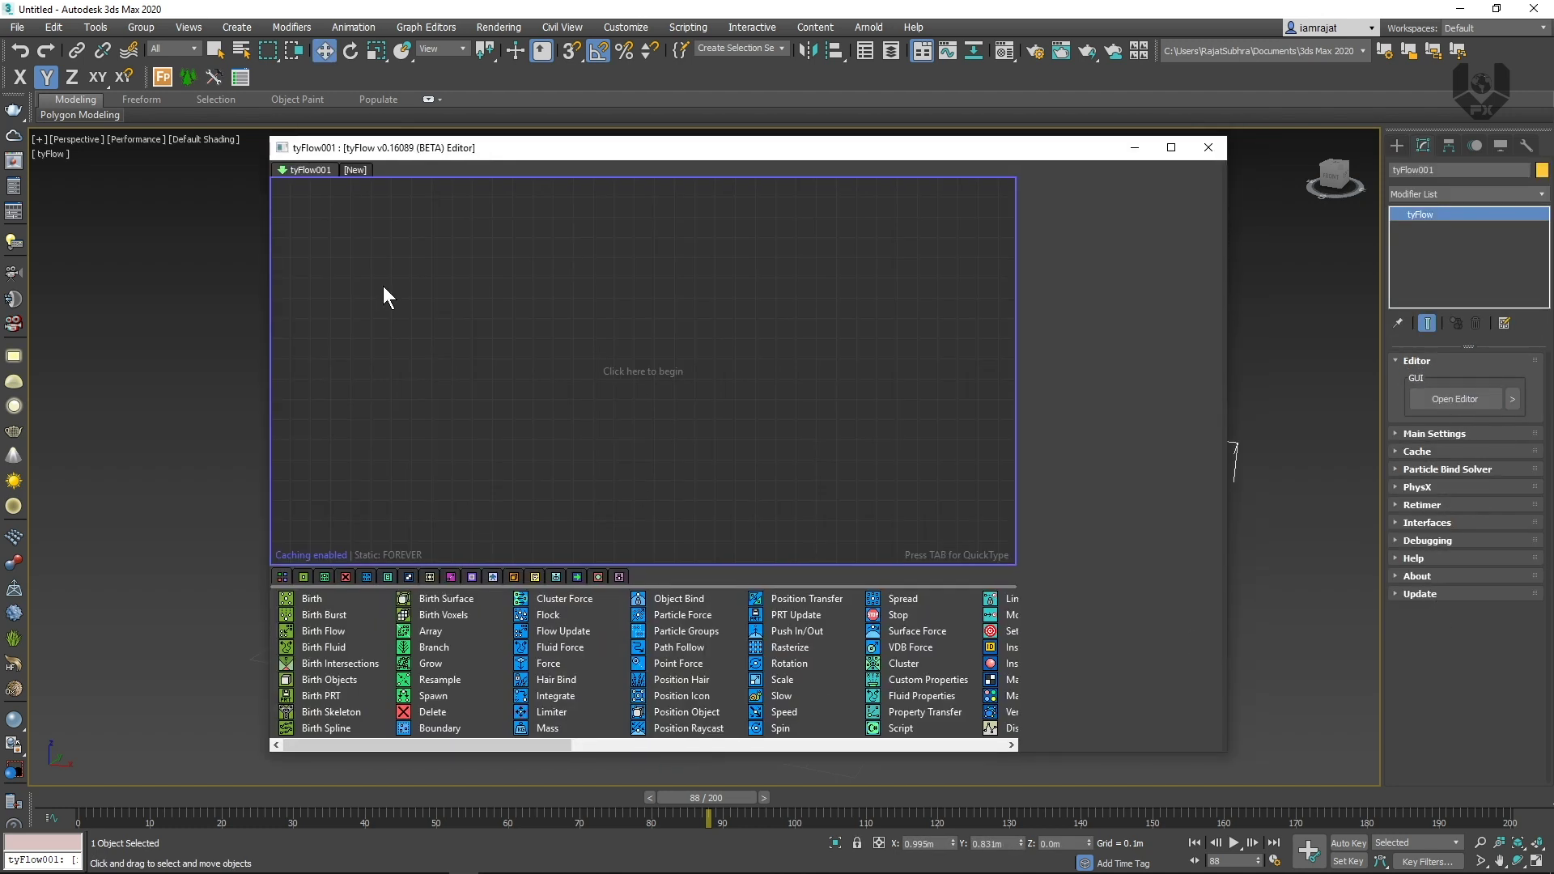
Narrow the tyFlow editor window and reposition it so the figure and ring stay visible beside it
drag(268, 369, 679, 369)
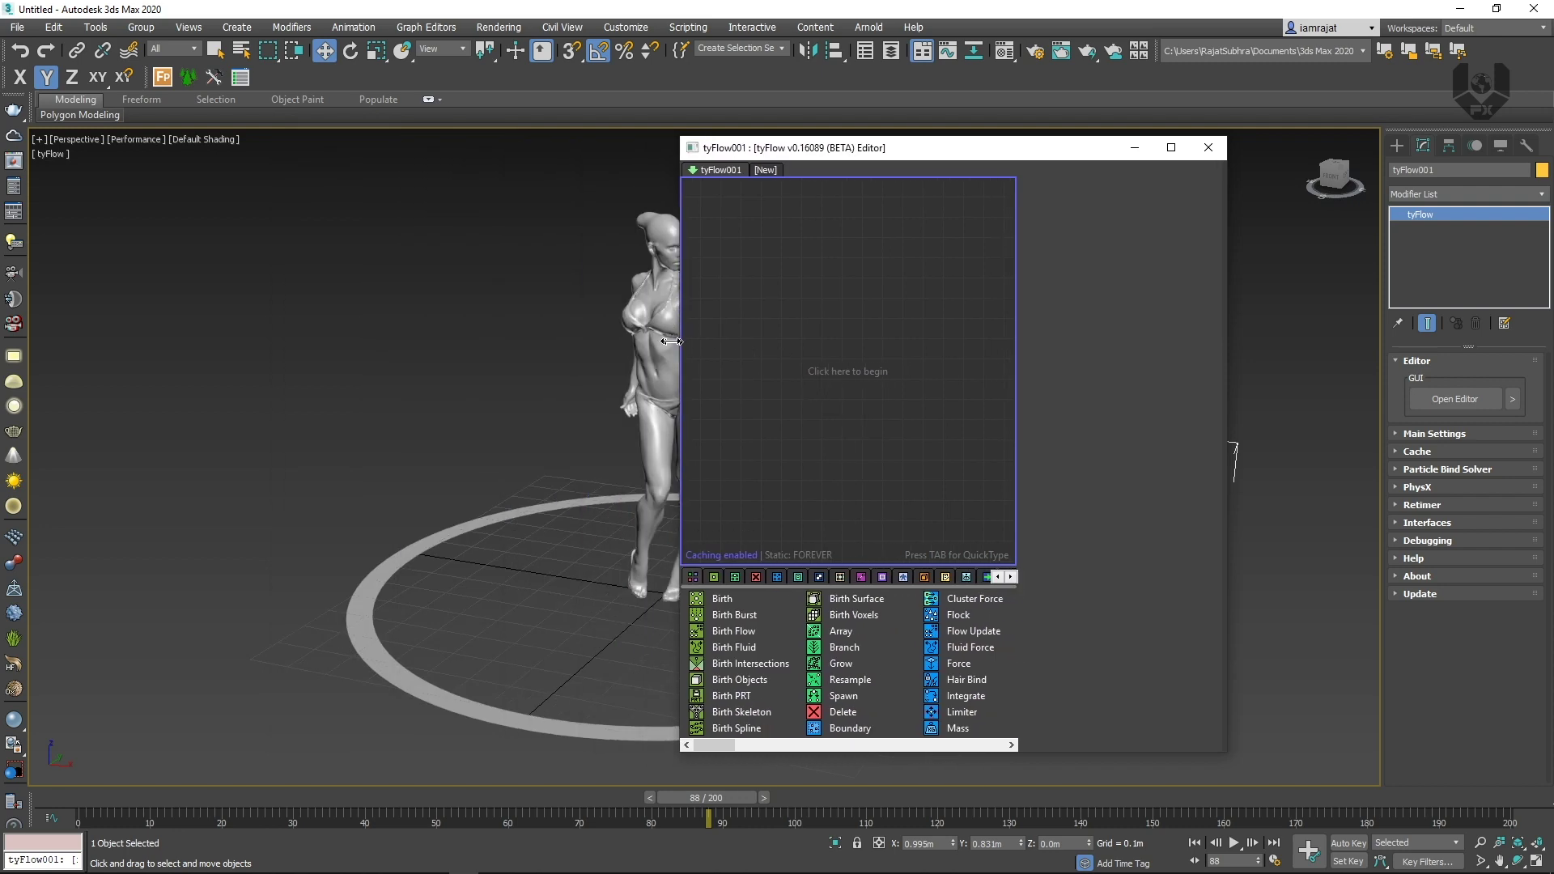
drag(904, 148, 1026, 134)
middle_drag(679, 348, 533, 319)
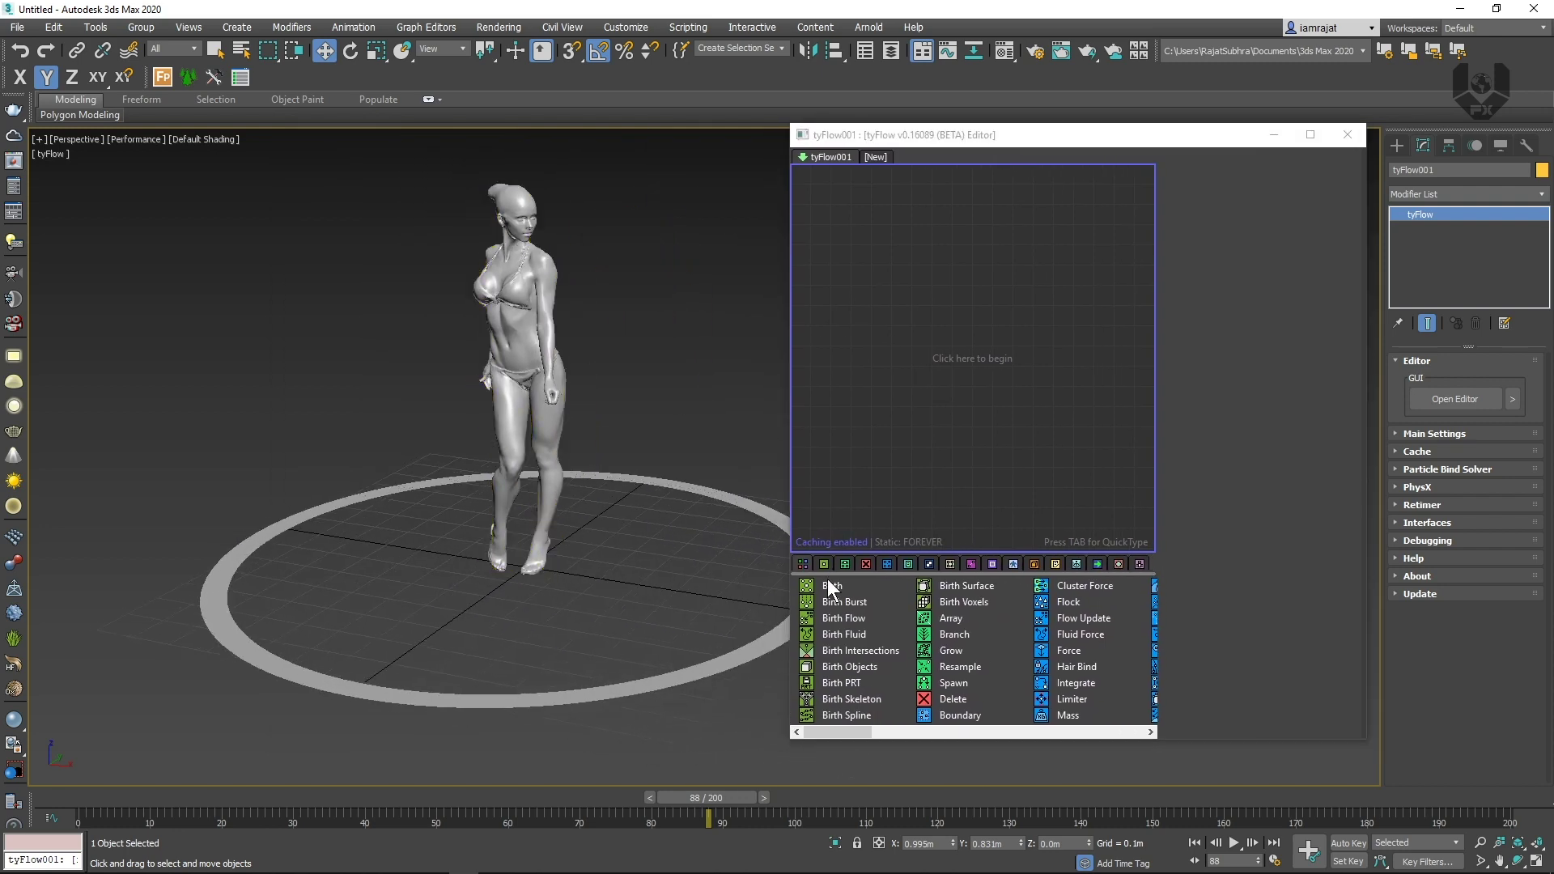
Add a Birth operator as a new event, with its end frame at 0 and a total of 100 particles
drag(834, 586, 898, 388)
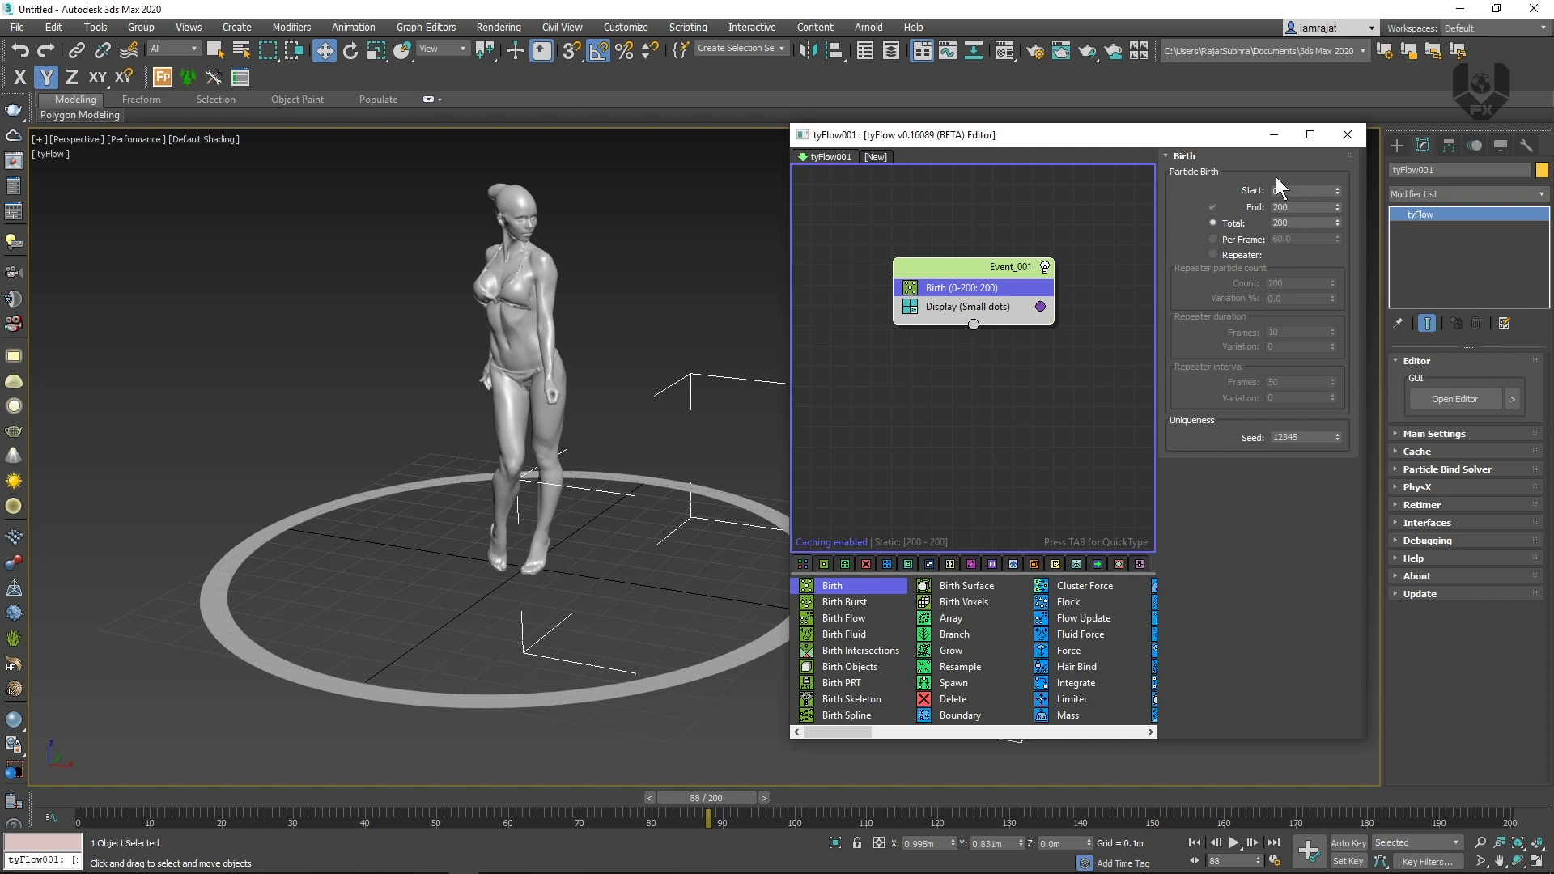
double_click(1309, 208)
double_click(1298, 222)
text(10)
middle_drag(999, 341, 979, 357)
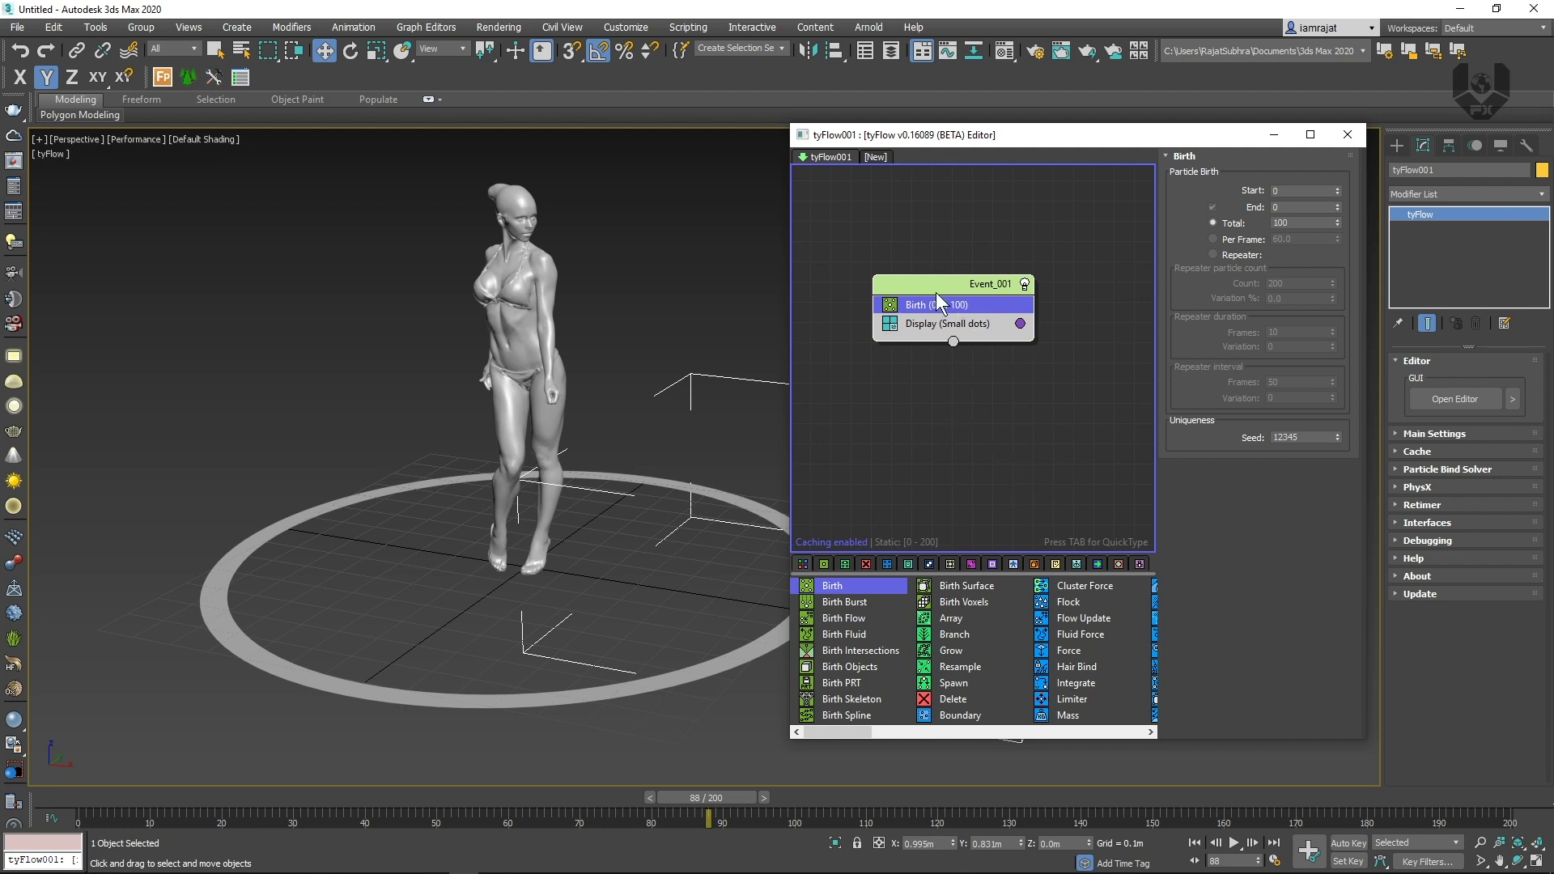
Add a Position Object operator to the birth event and assign the ring Circle001 as its object
key(Tab)
text(posi)
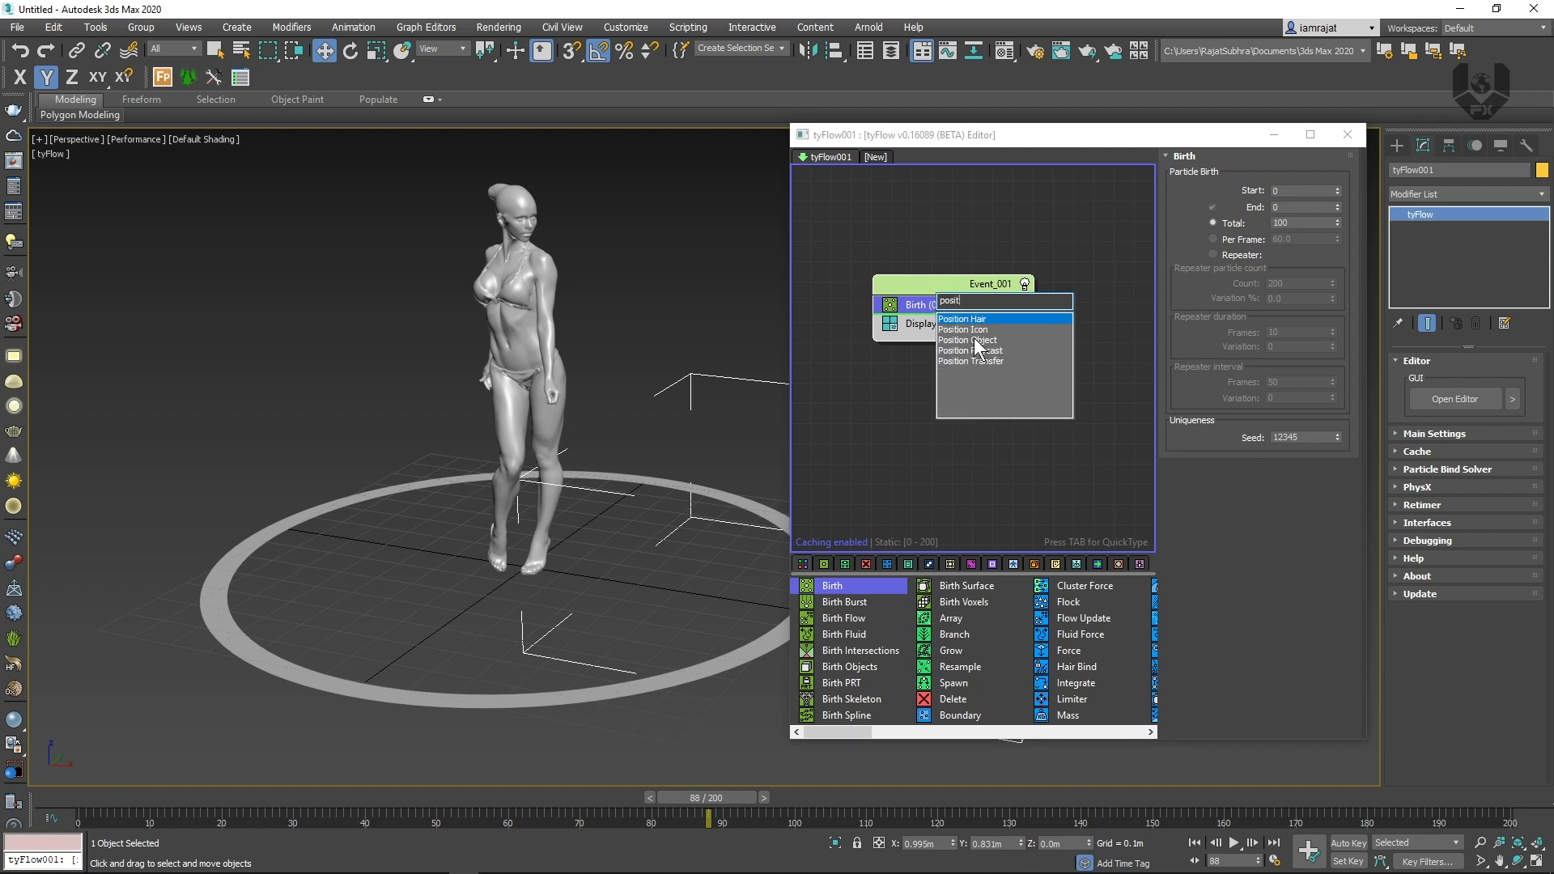
click(973, 341)
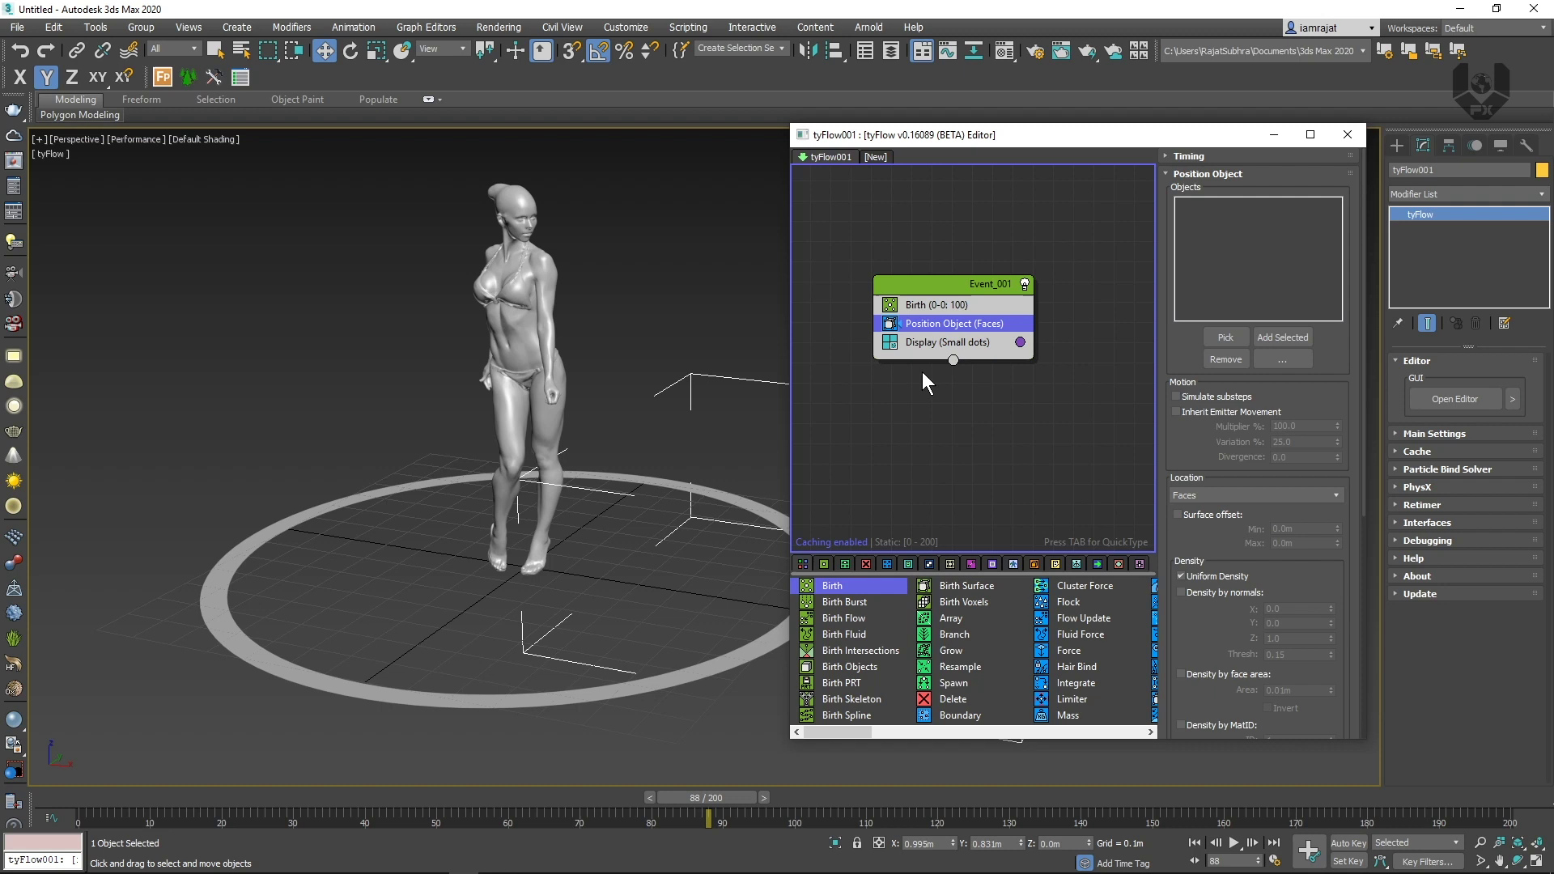
click(1232, 337)
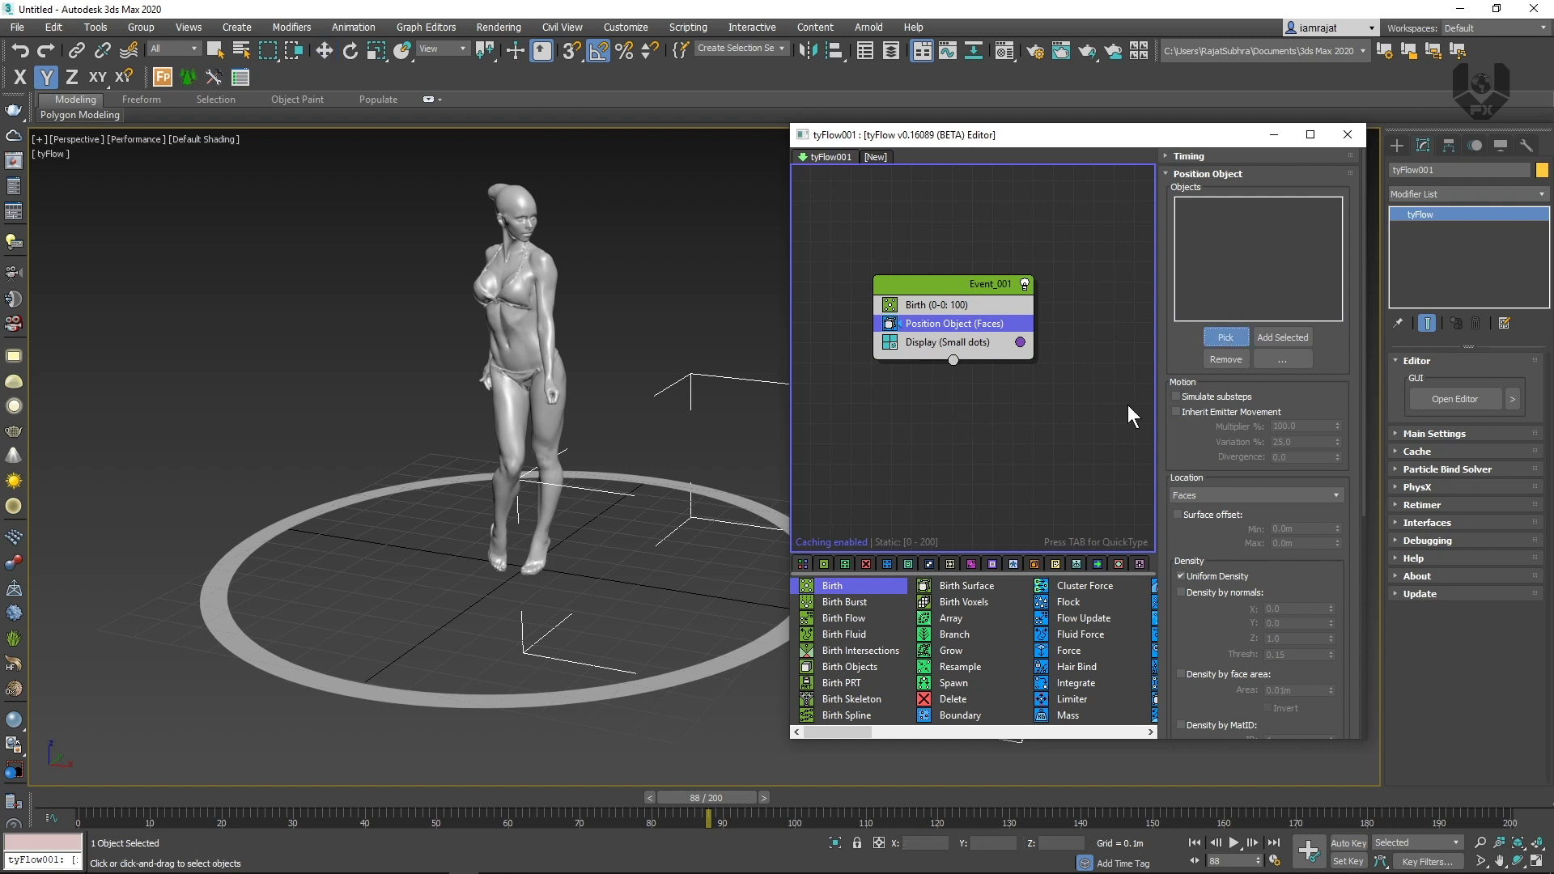
click(225, 613)
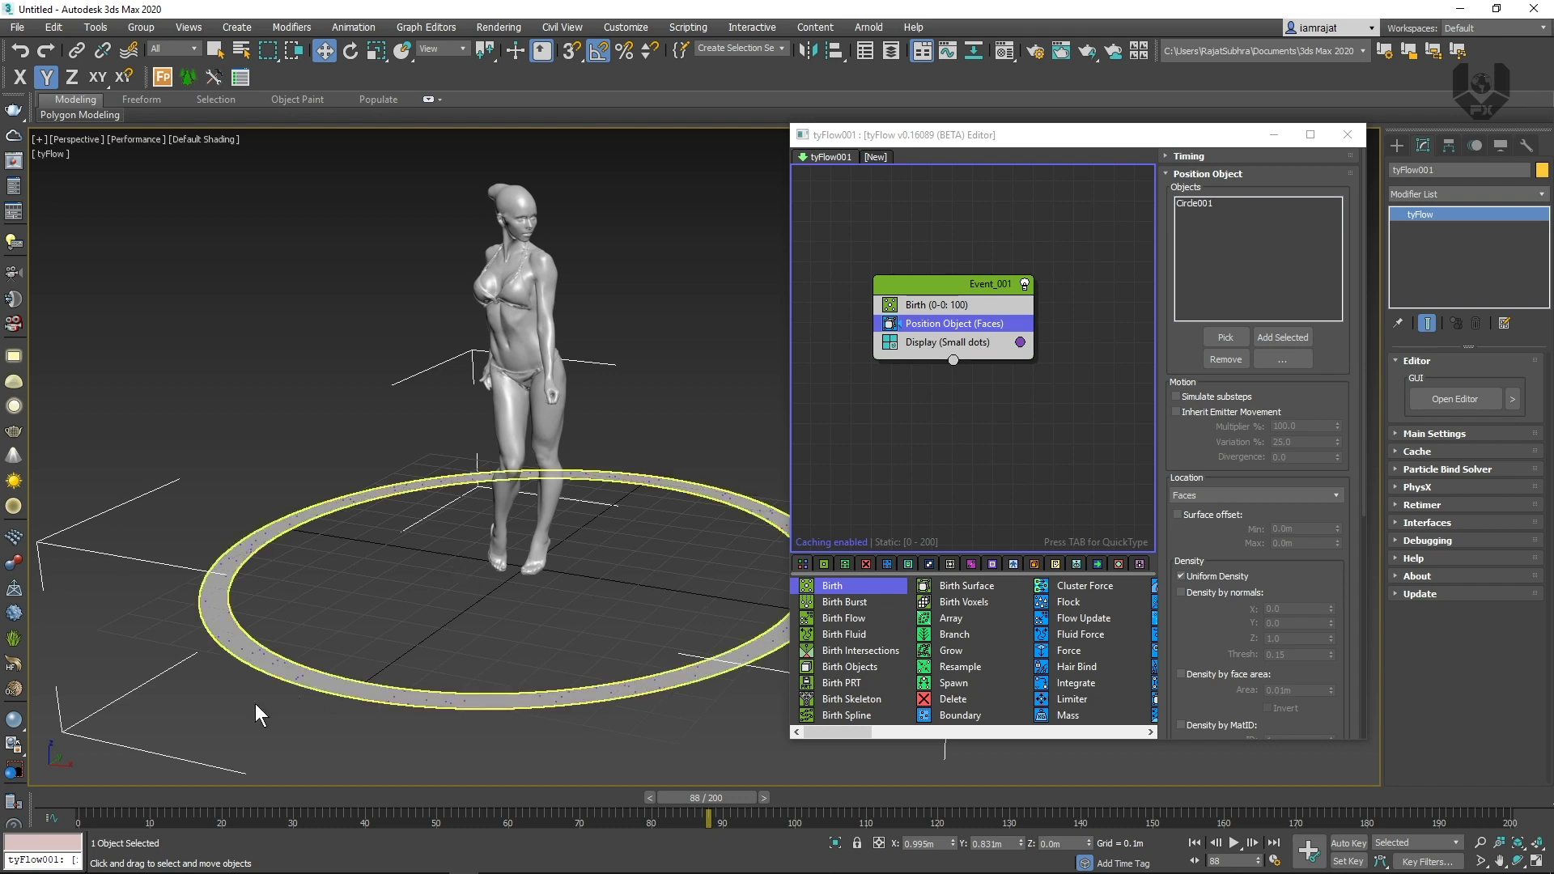
Inspect the particles scattered on the ring up close and rewind the timeline to frame 0
alt+middle_drag(255, 705, 232, 664)
scroll(237, 658, up, 5)
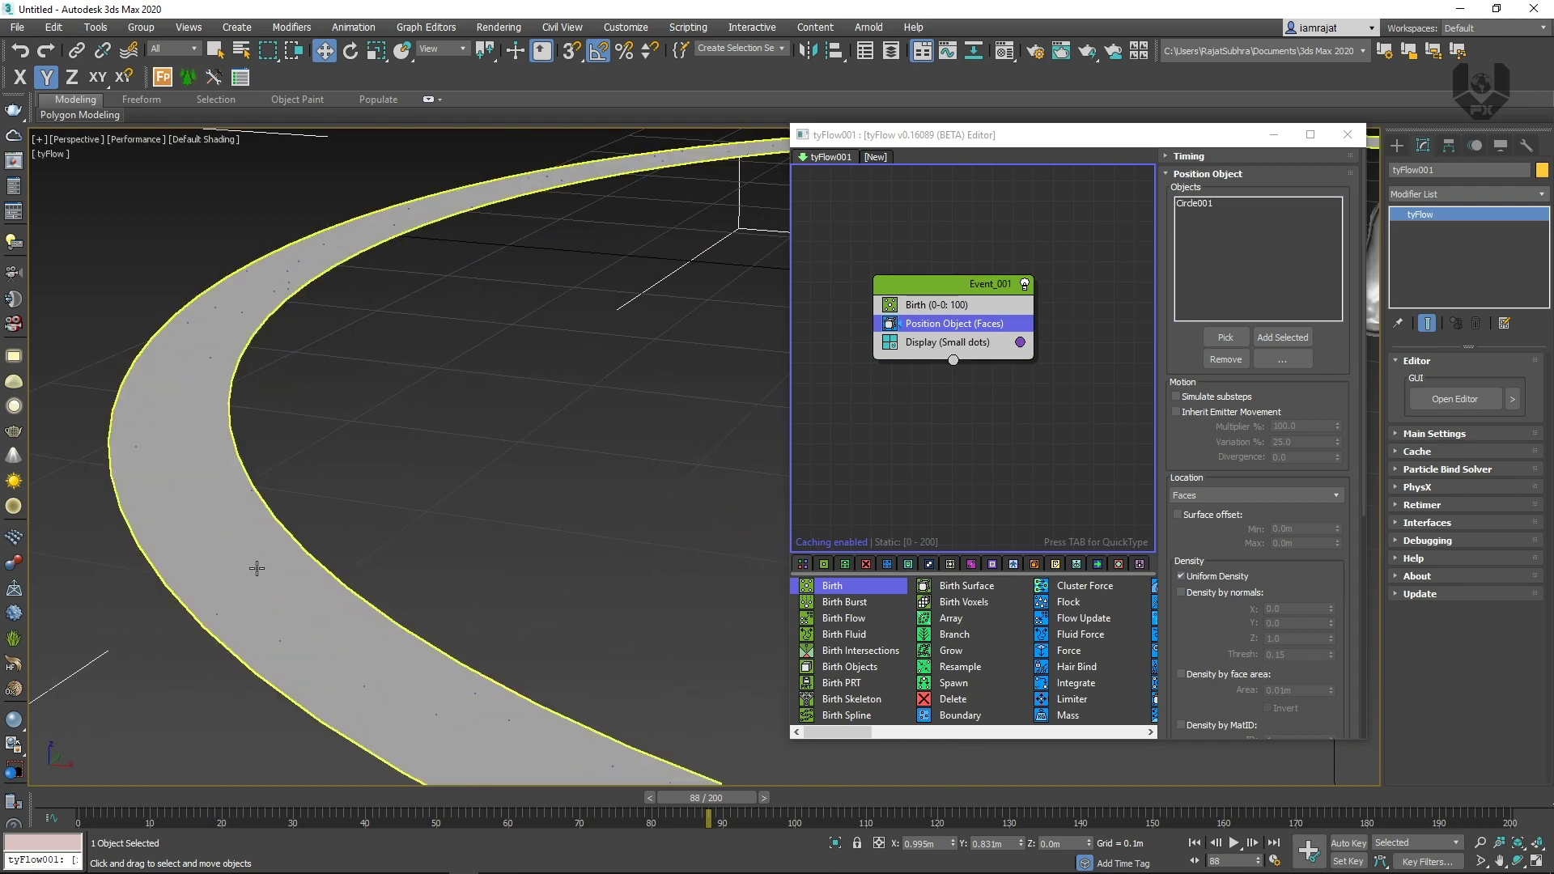
scroll(257, 569, down, 8)
middle_drag(441, 530, 468, 542)
scroll(468, 540, up, 4)
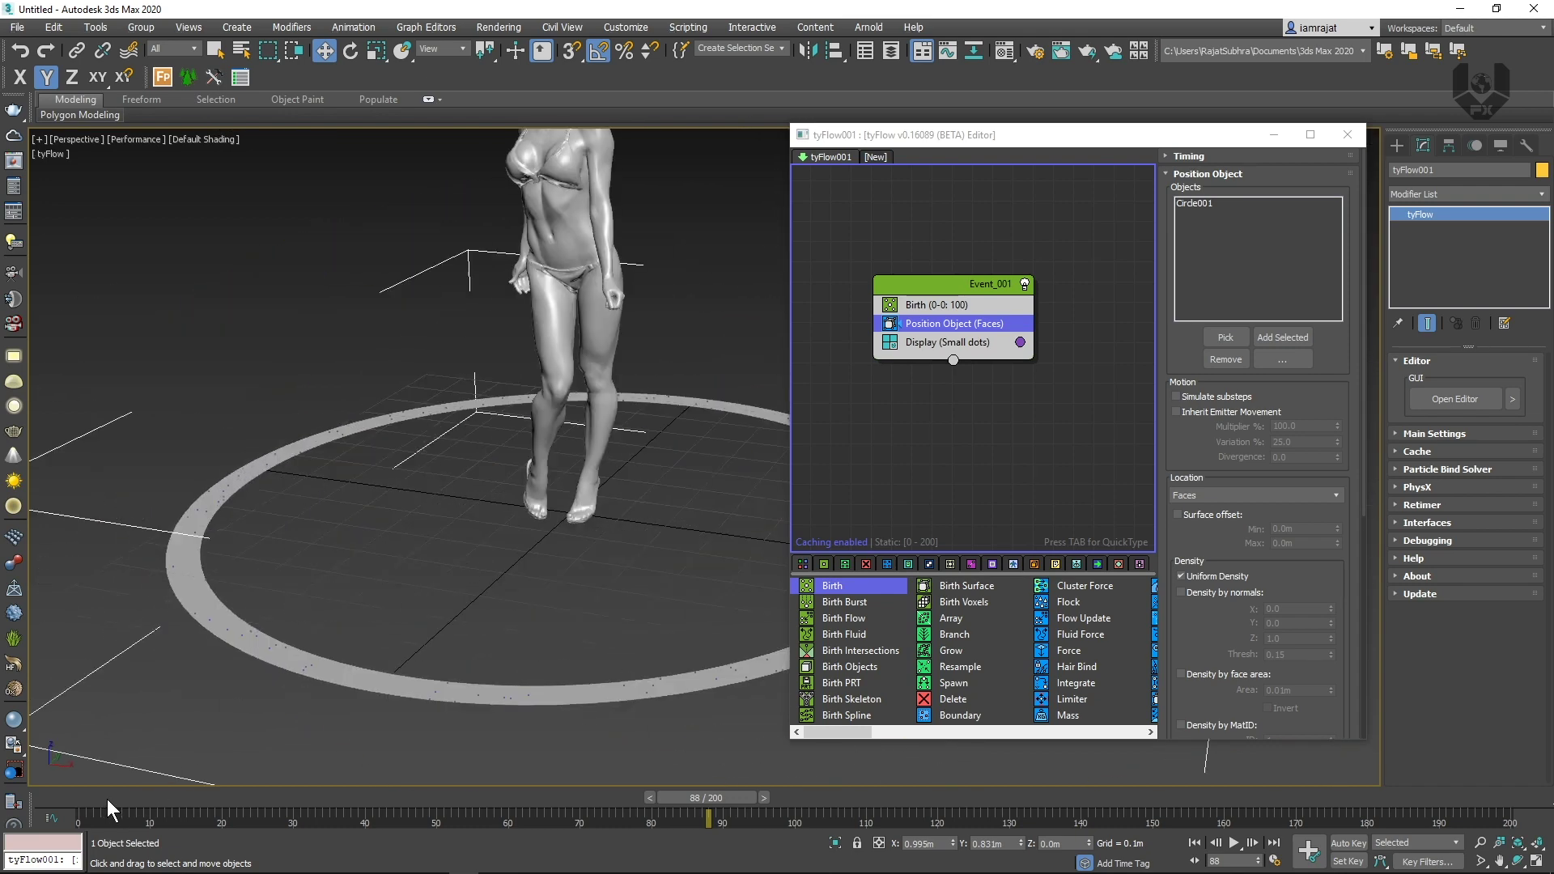
drag(107, 801, 7, 779)
middle_drag(364, 529, 316, 545)
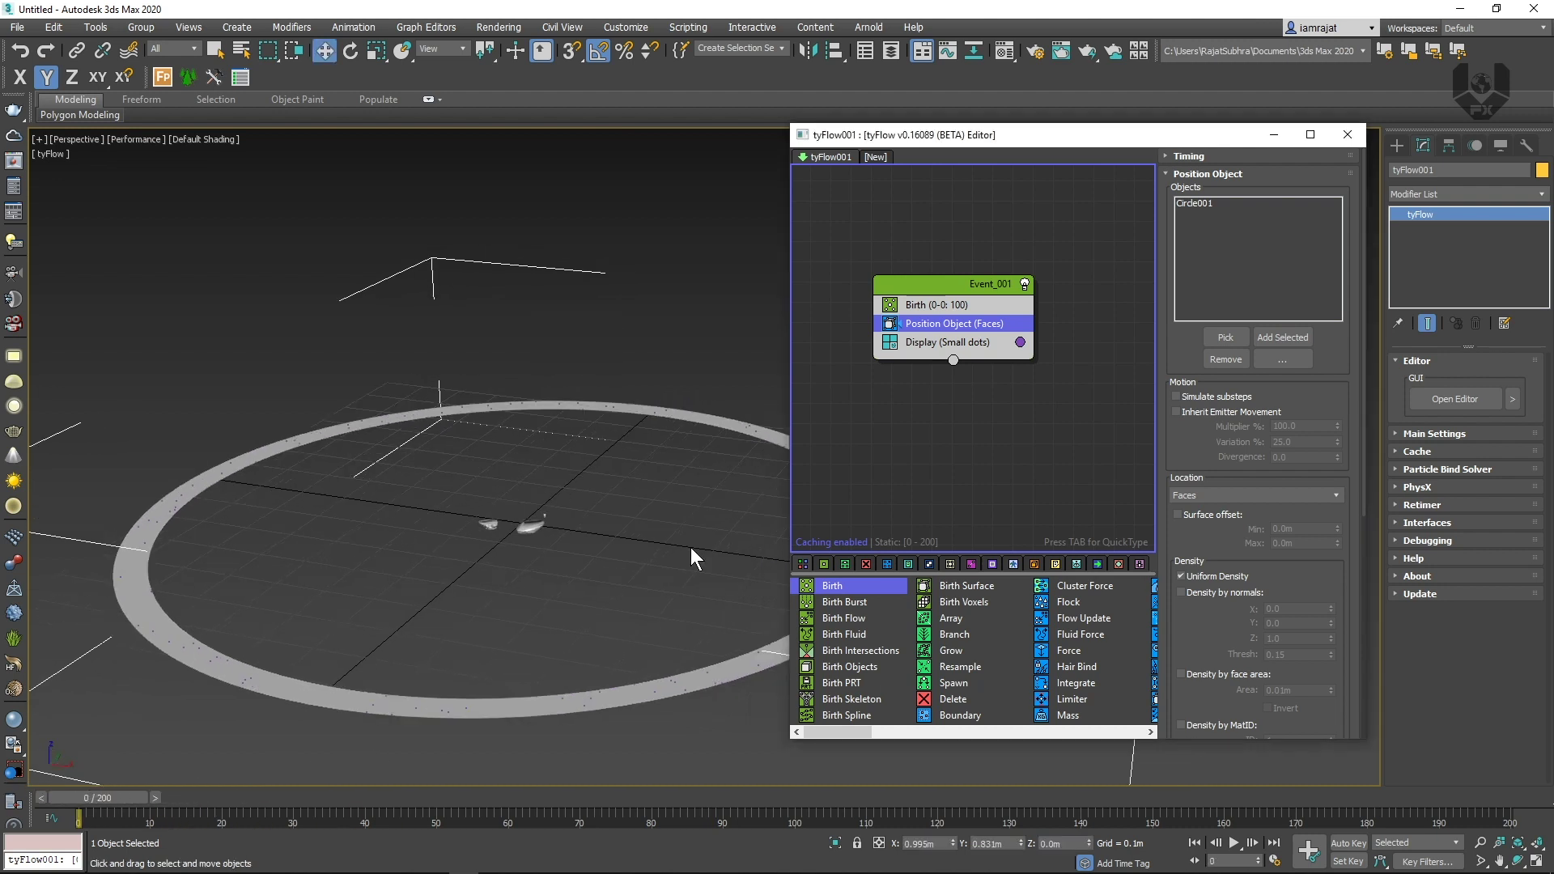
Add a Find Target operator to Event_001 and place it directly below Position Object
click(949, 286)
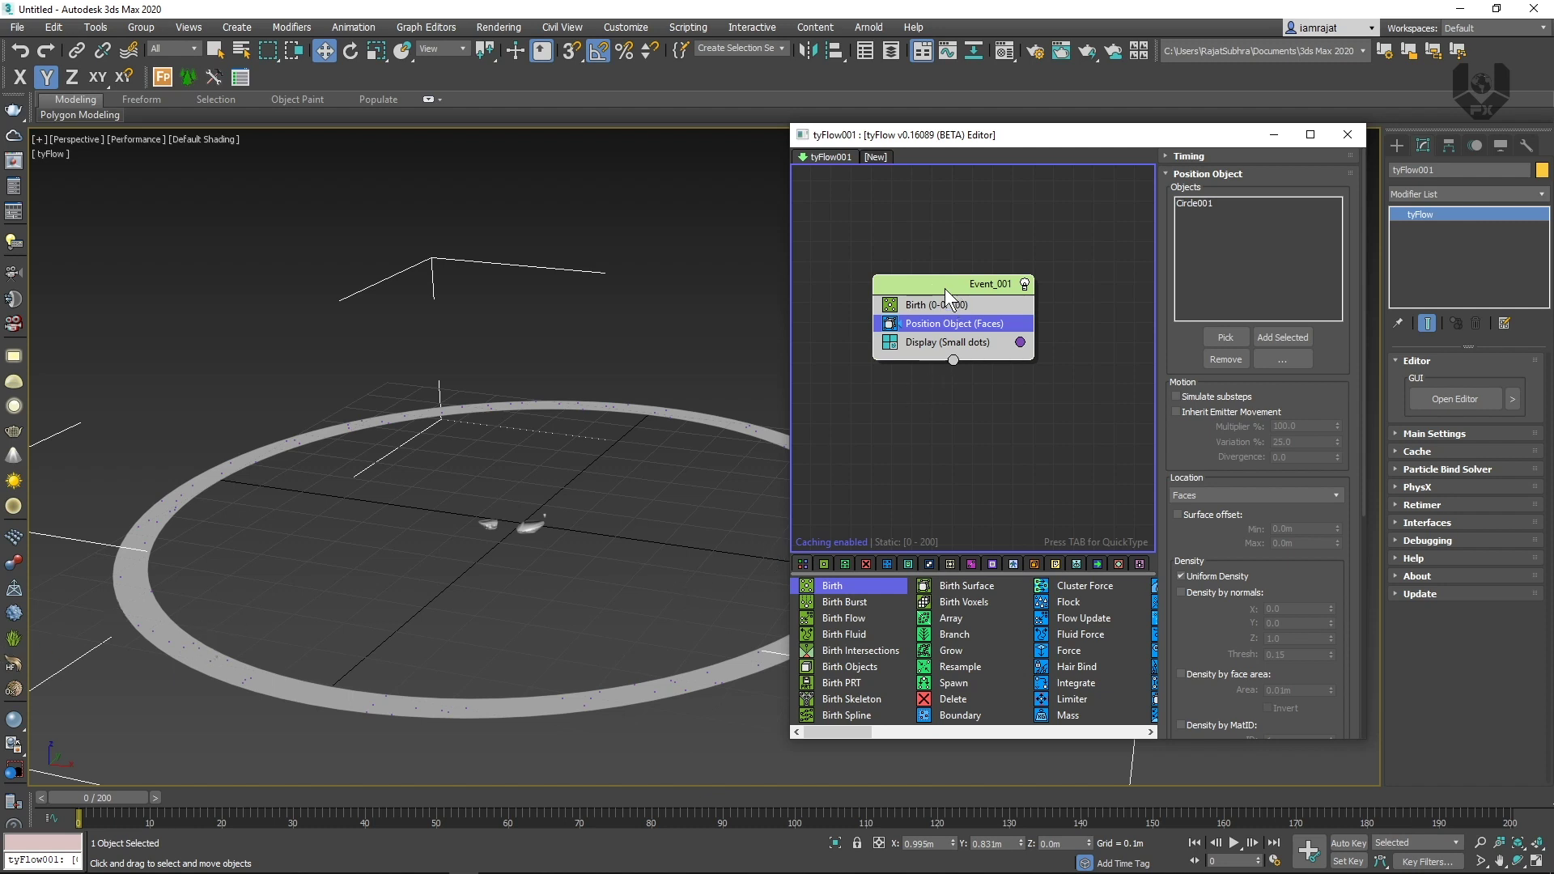
key(Tab)
text(find)
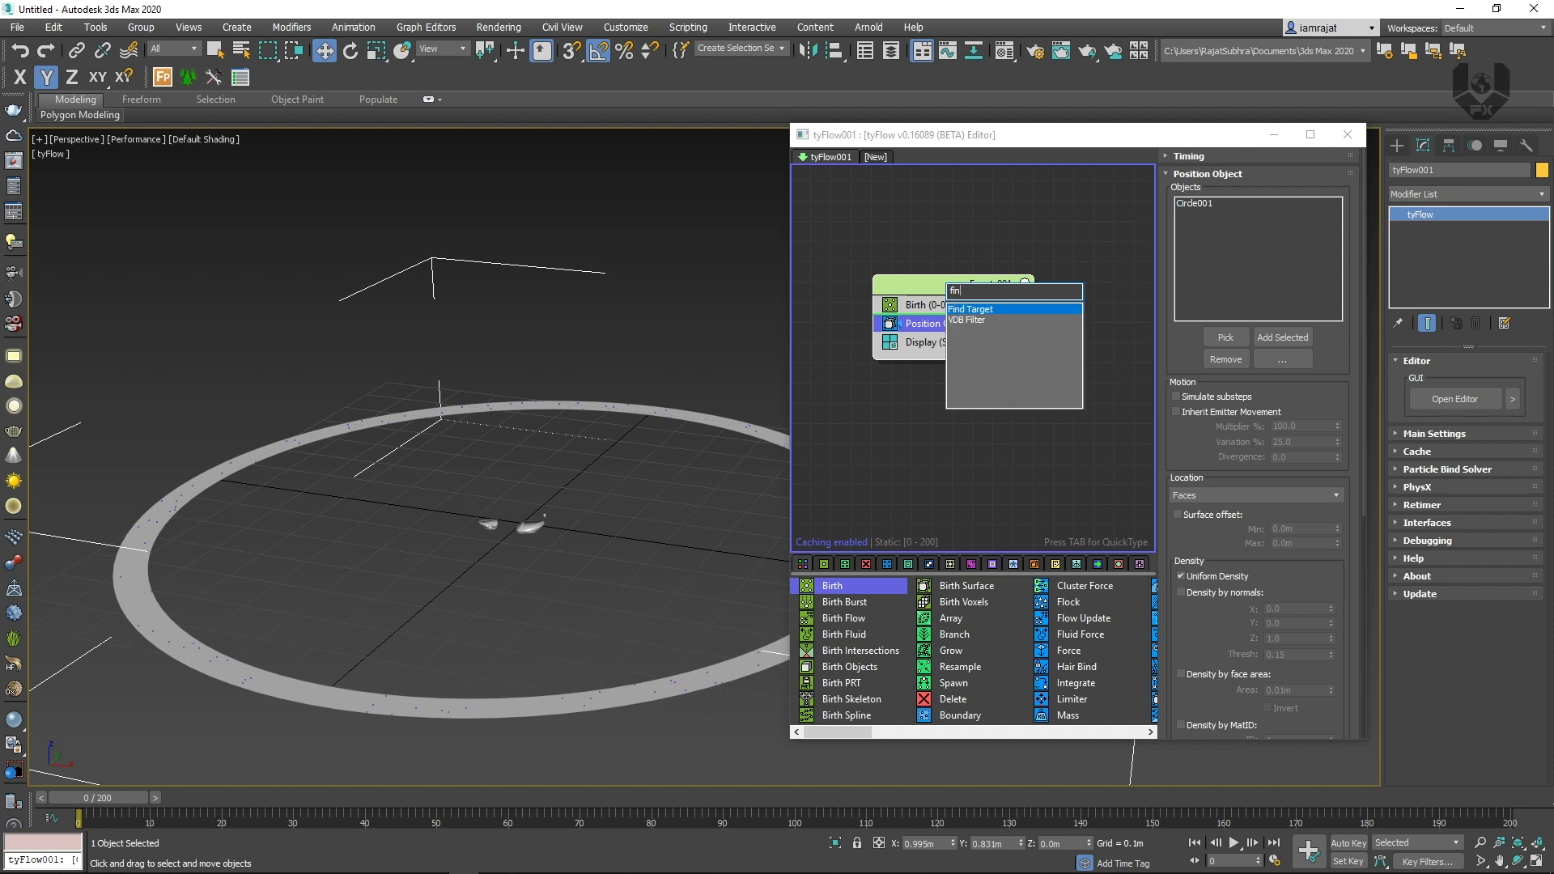
click(987, 309)
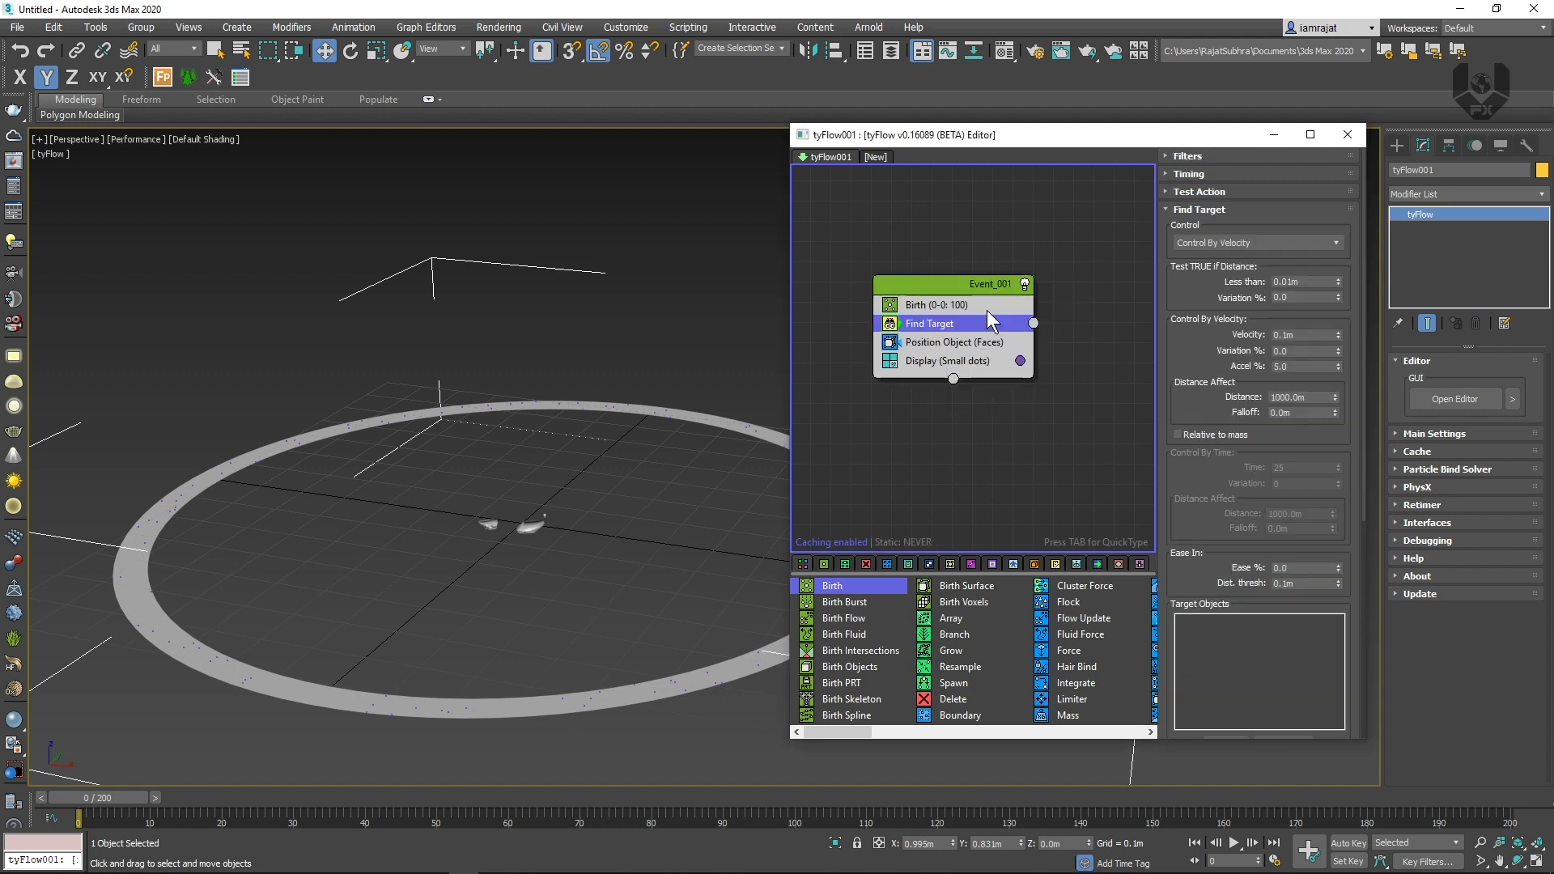
click(953, 344)
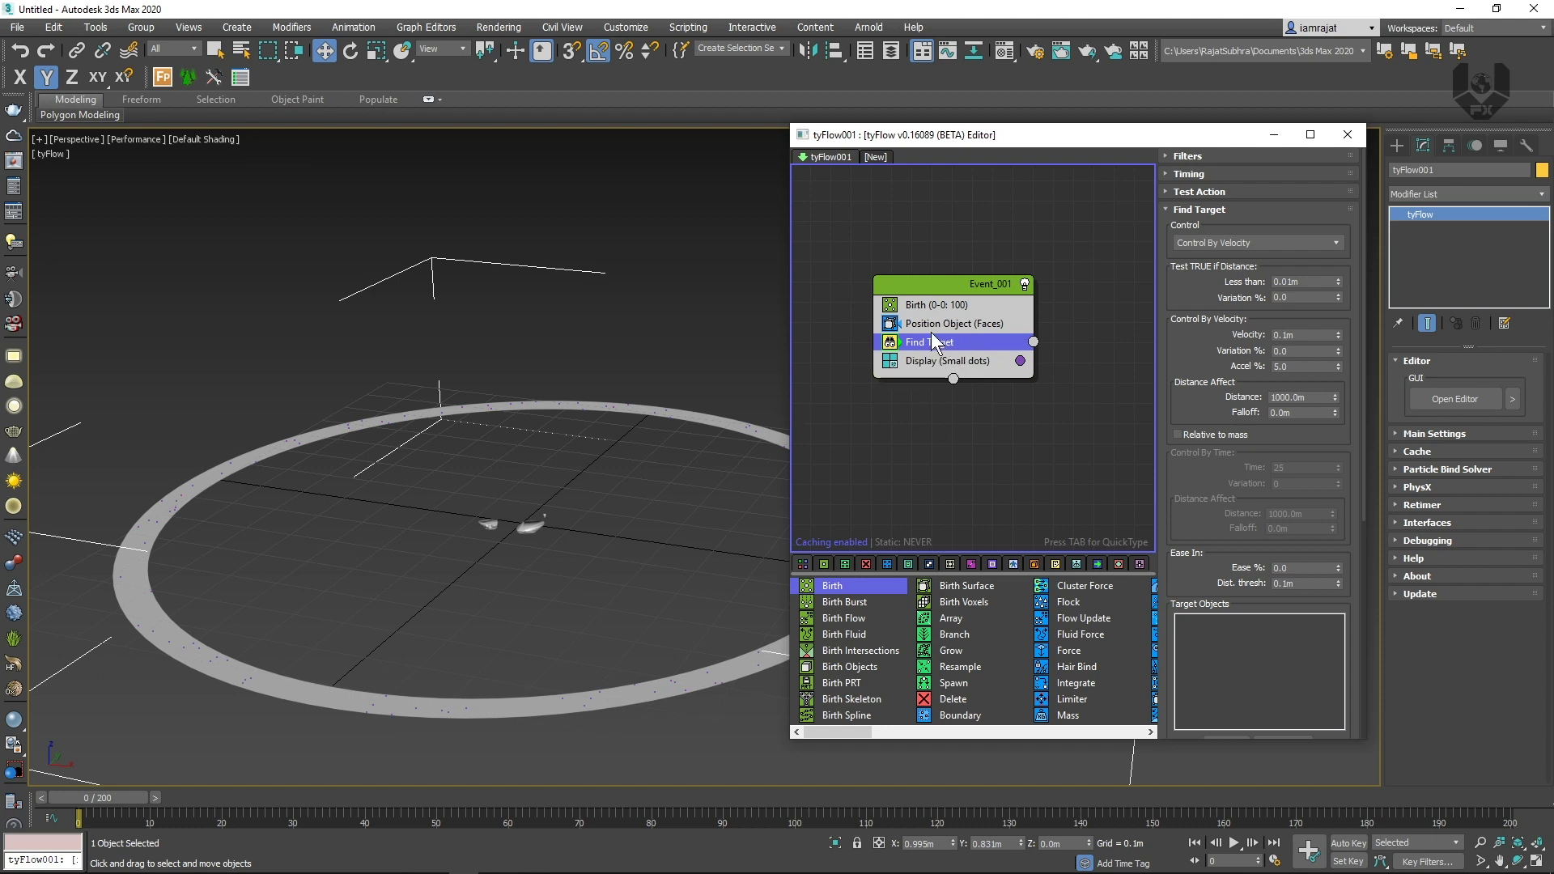
Assign the figure Group33036 as Find Target's target object, preview the particle motion to about frame 30, and return to frame 0
scroll(1185, 404, down, 5)
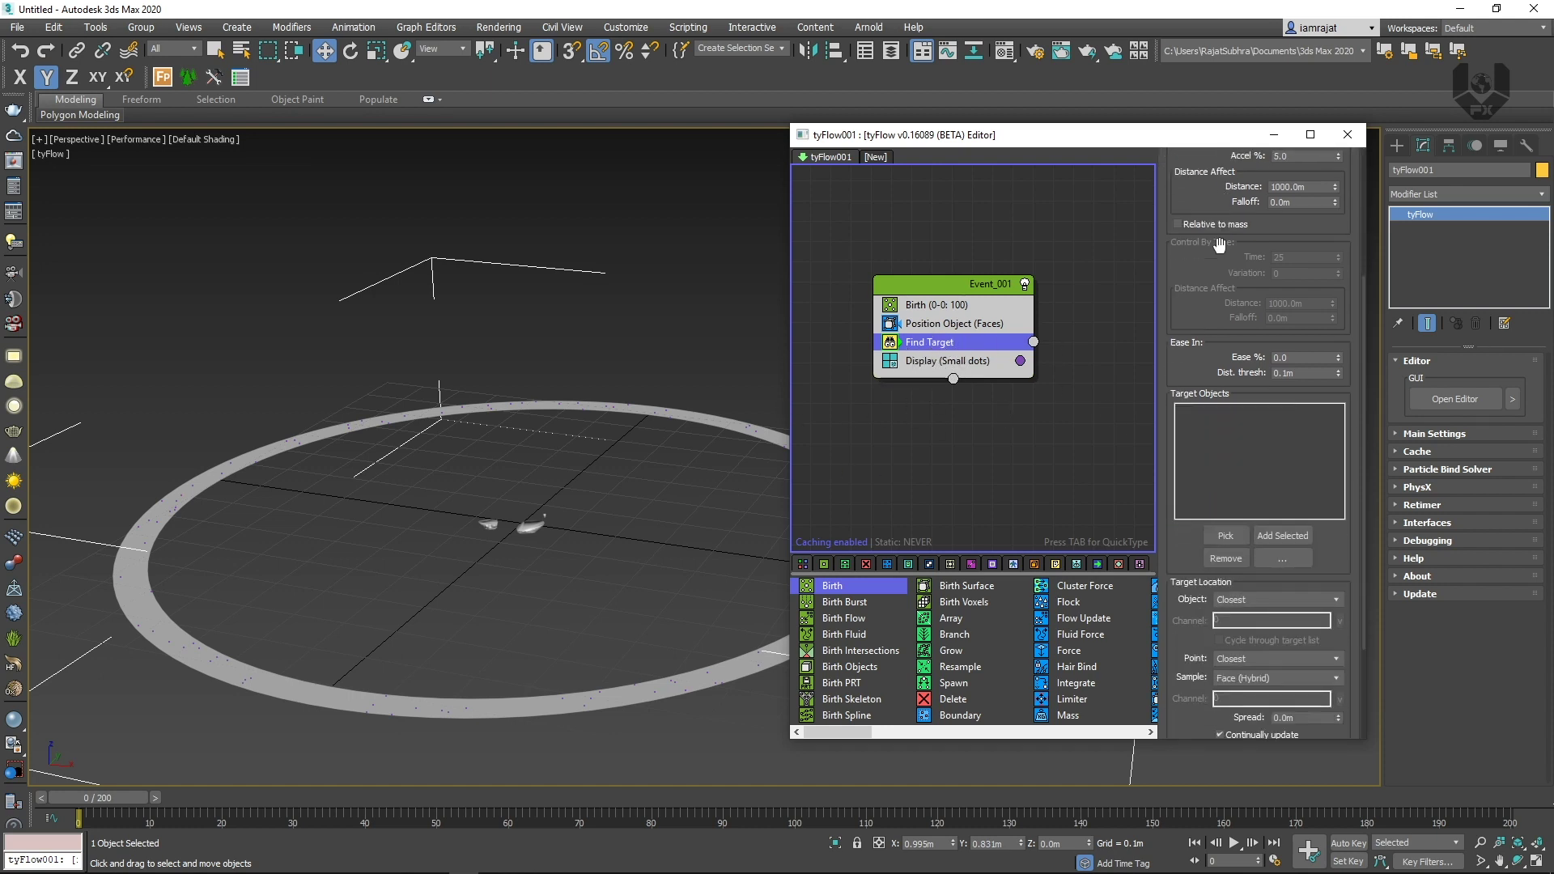
click(1229, 538)
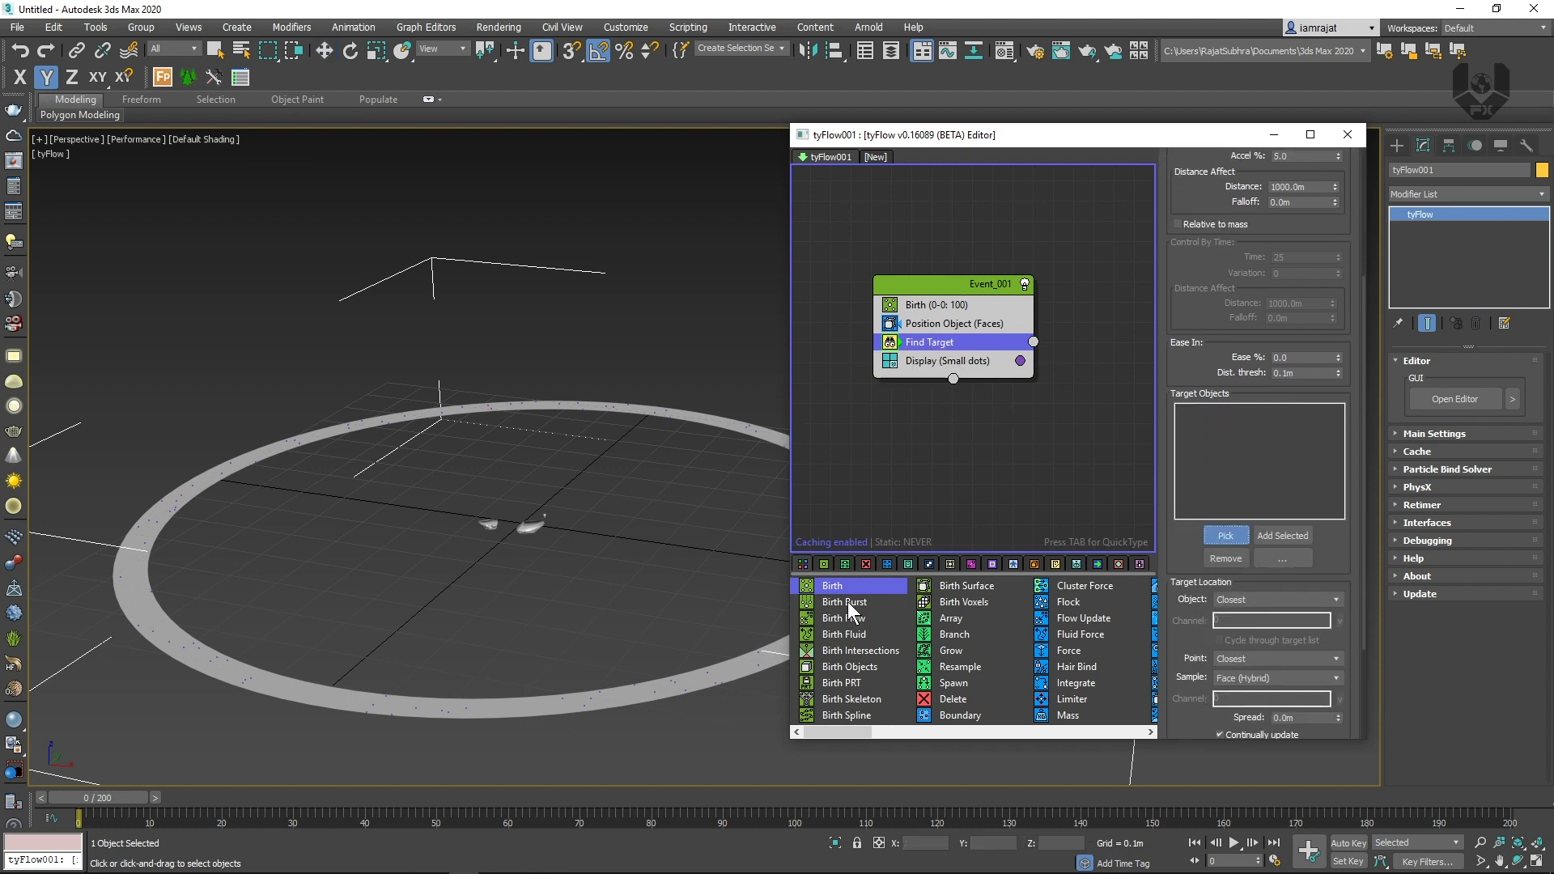
click(528, 526)
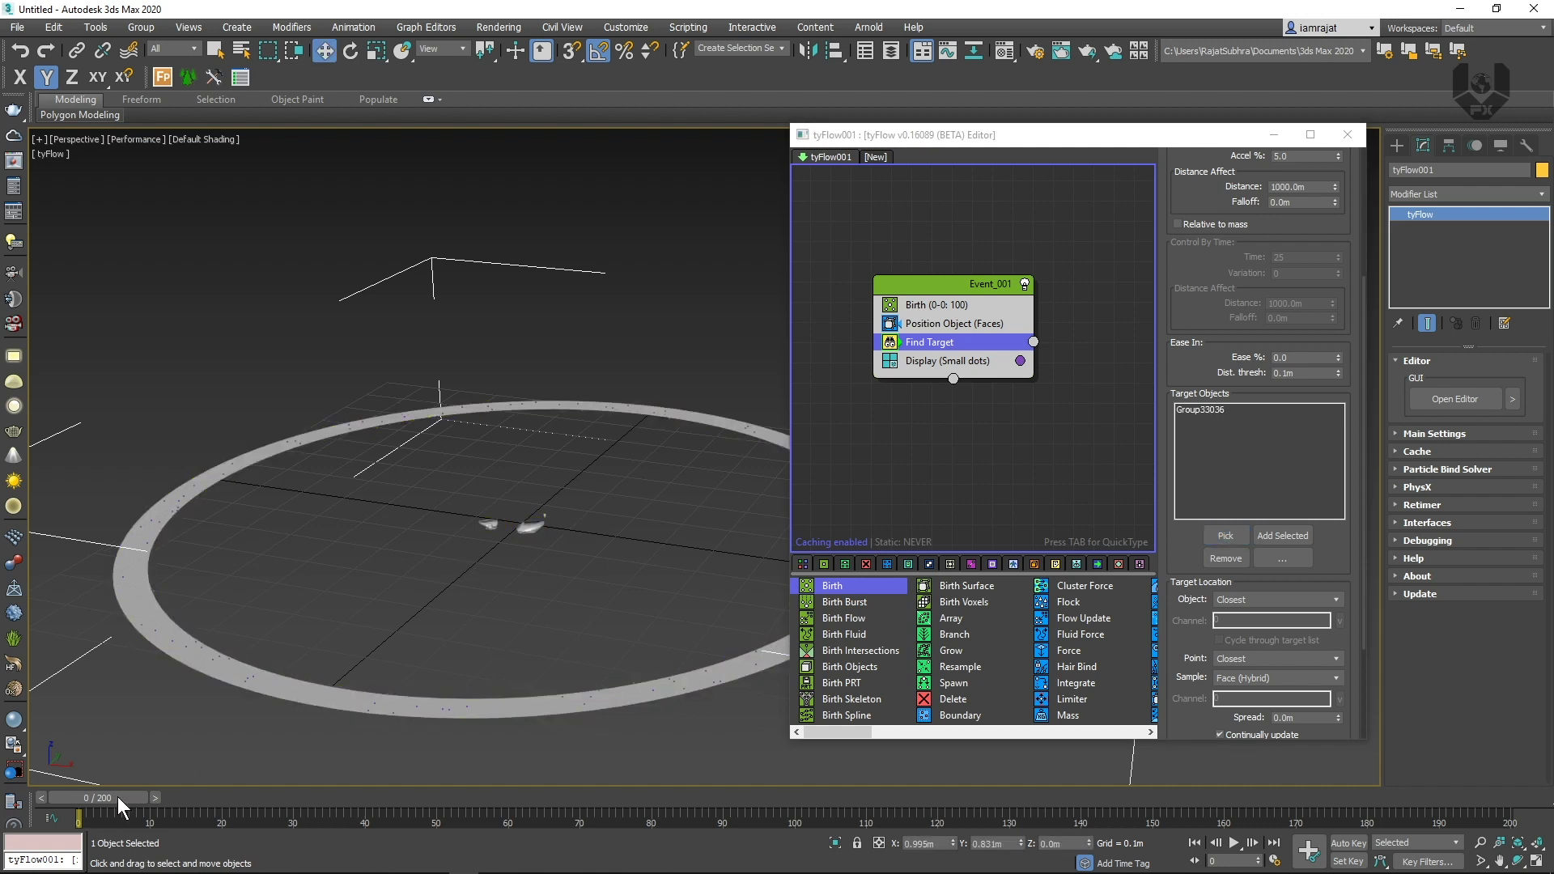
drag(118, 796, 327, 781)
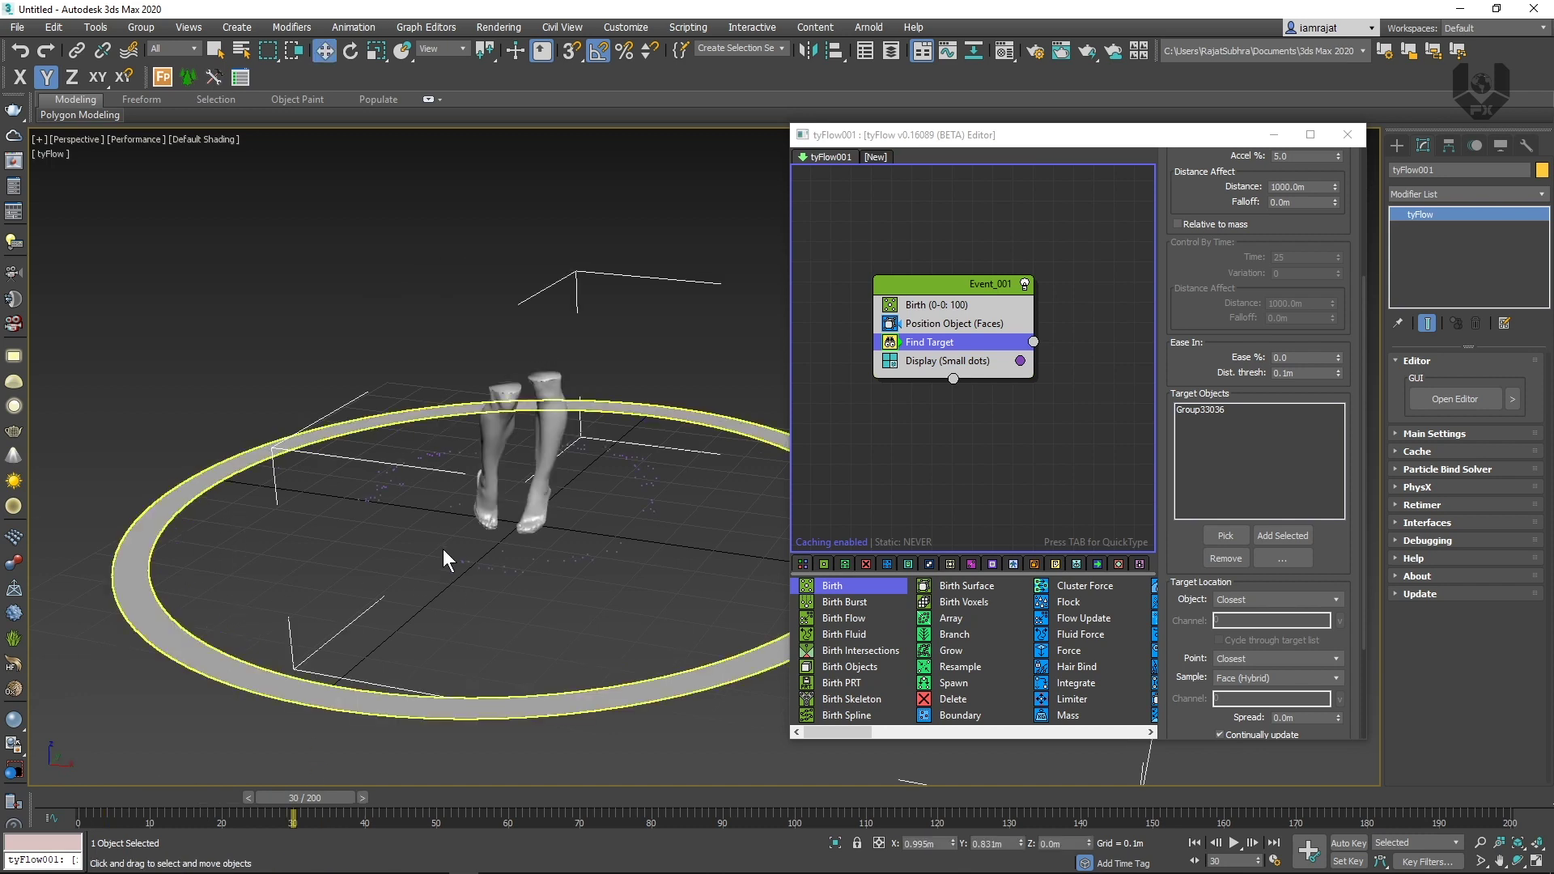
key(w)
drag(301, 790, 229, 774)
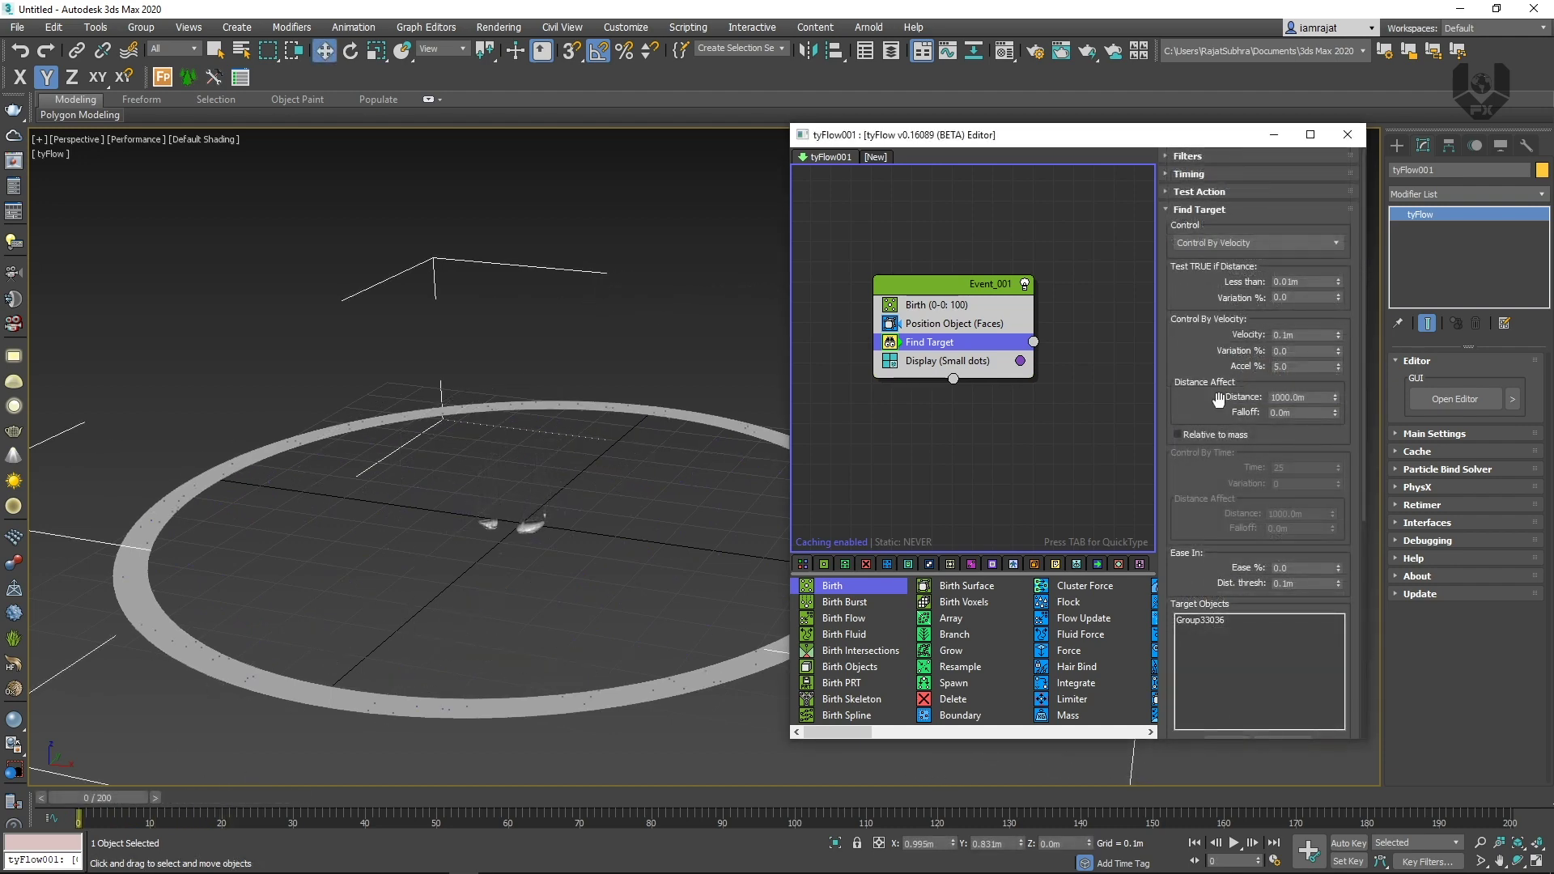
Set Find Target to Control By Time and its target location point to Random
click(1234, 242)
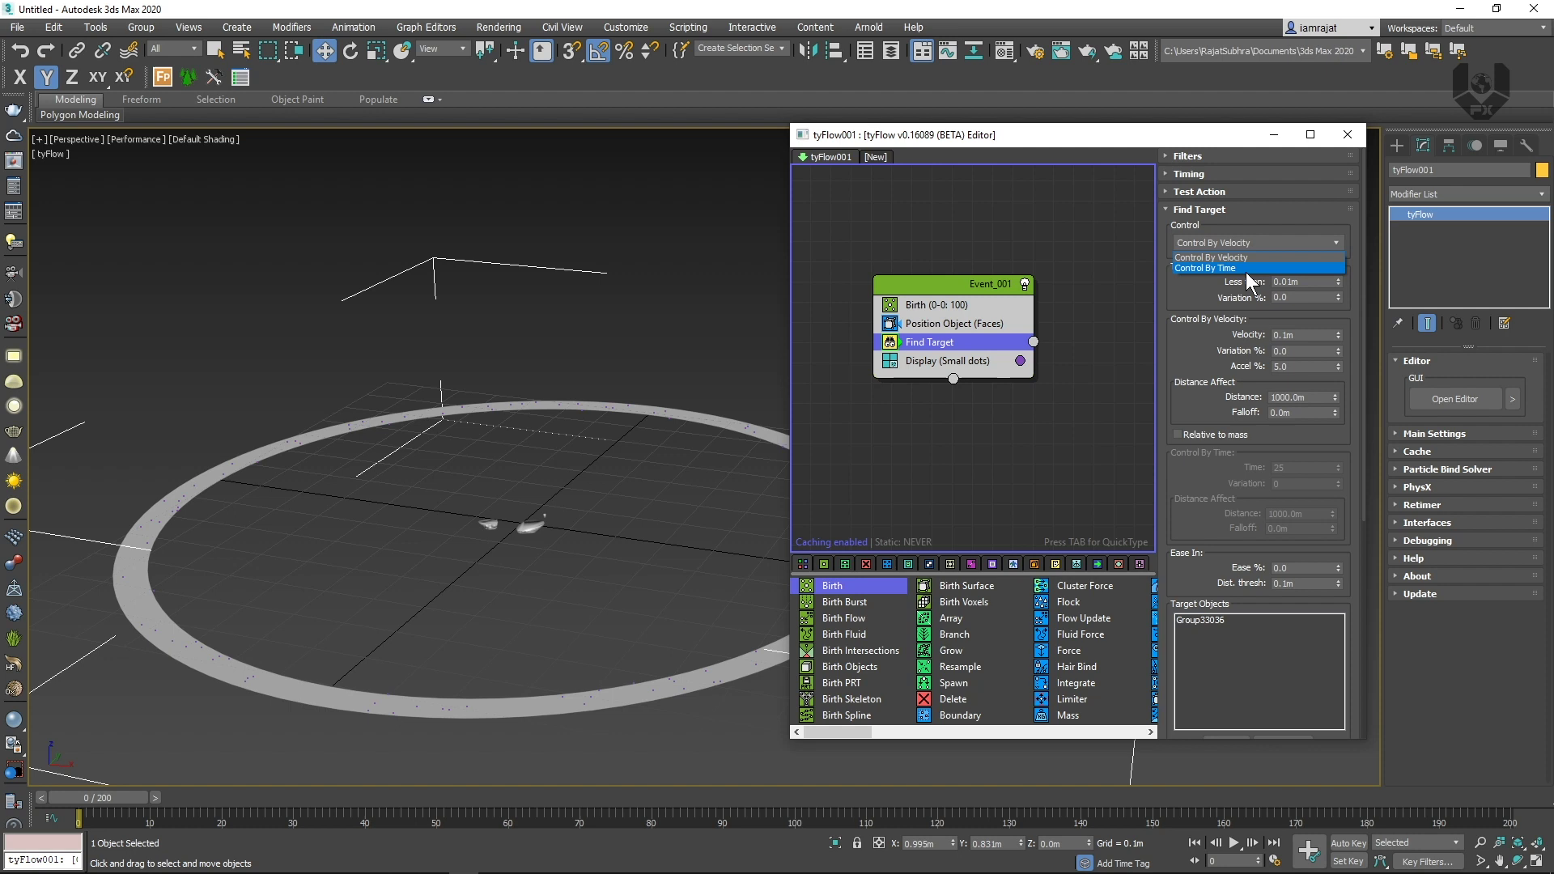
click(1247, 268)
scroll(1198, 372, down, 5)
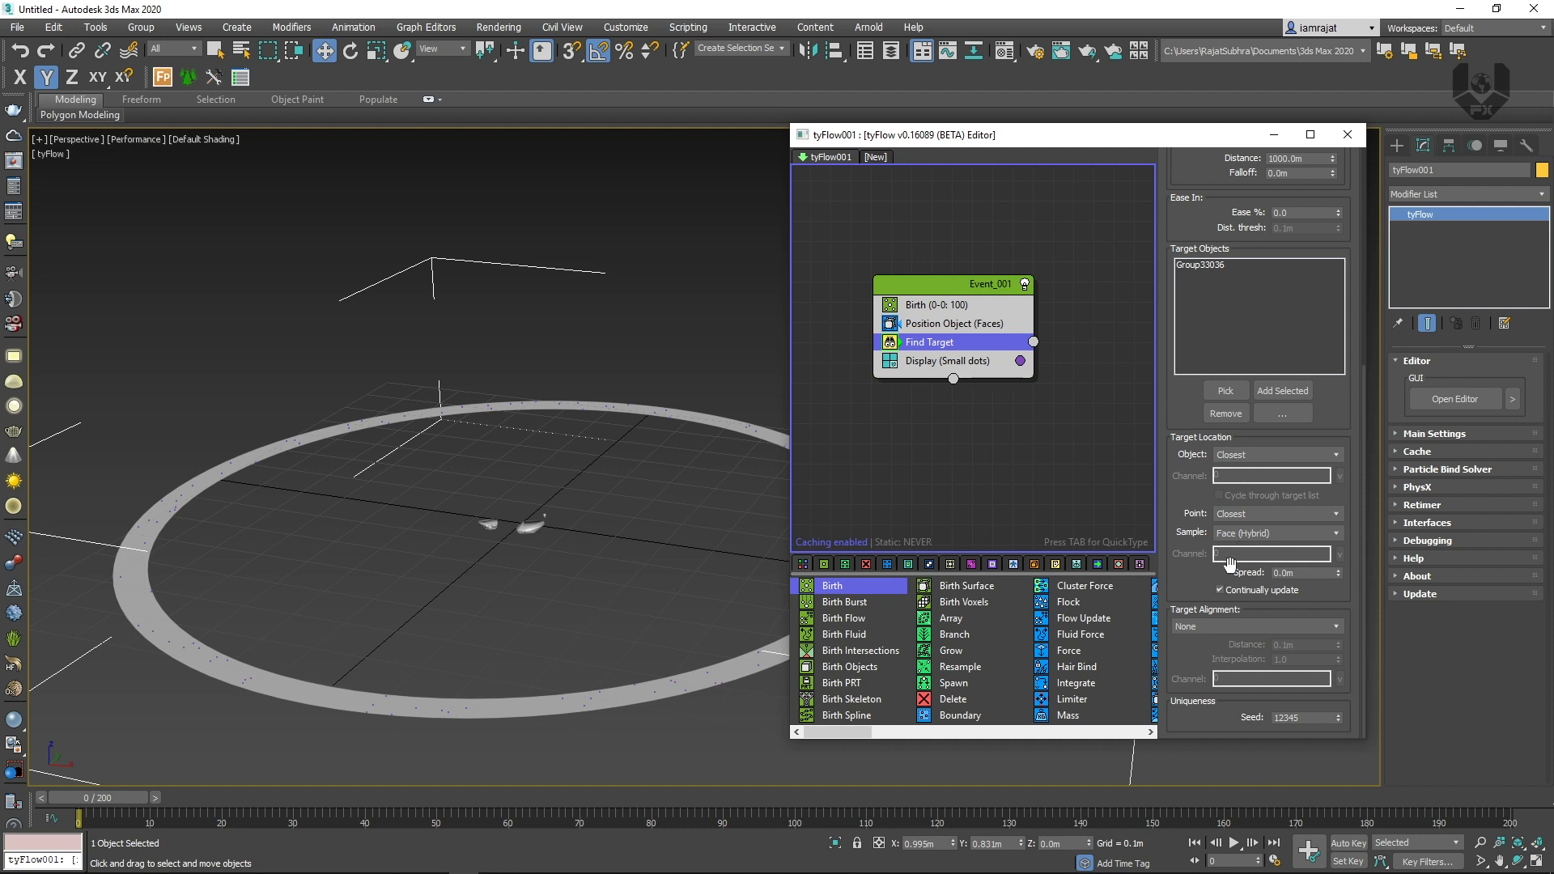
click(1246, 513)
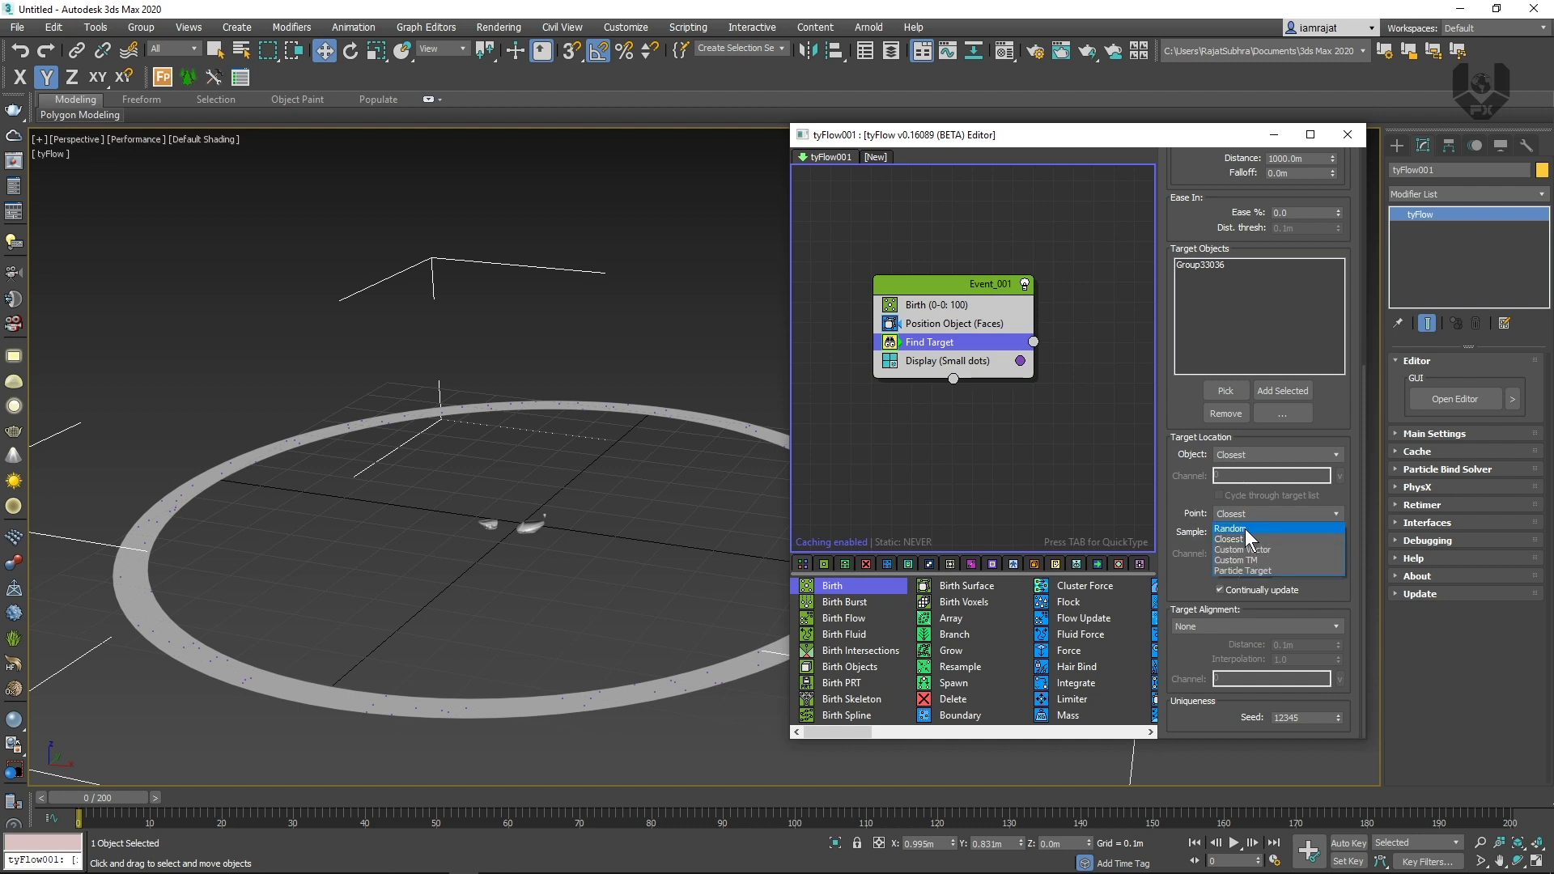
click(1237, 529)
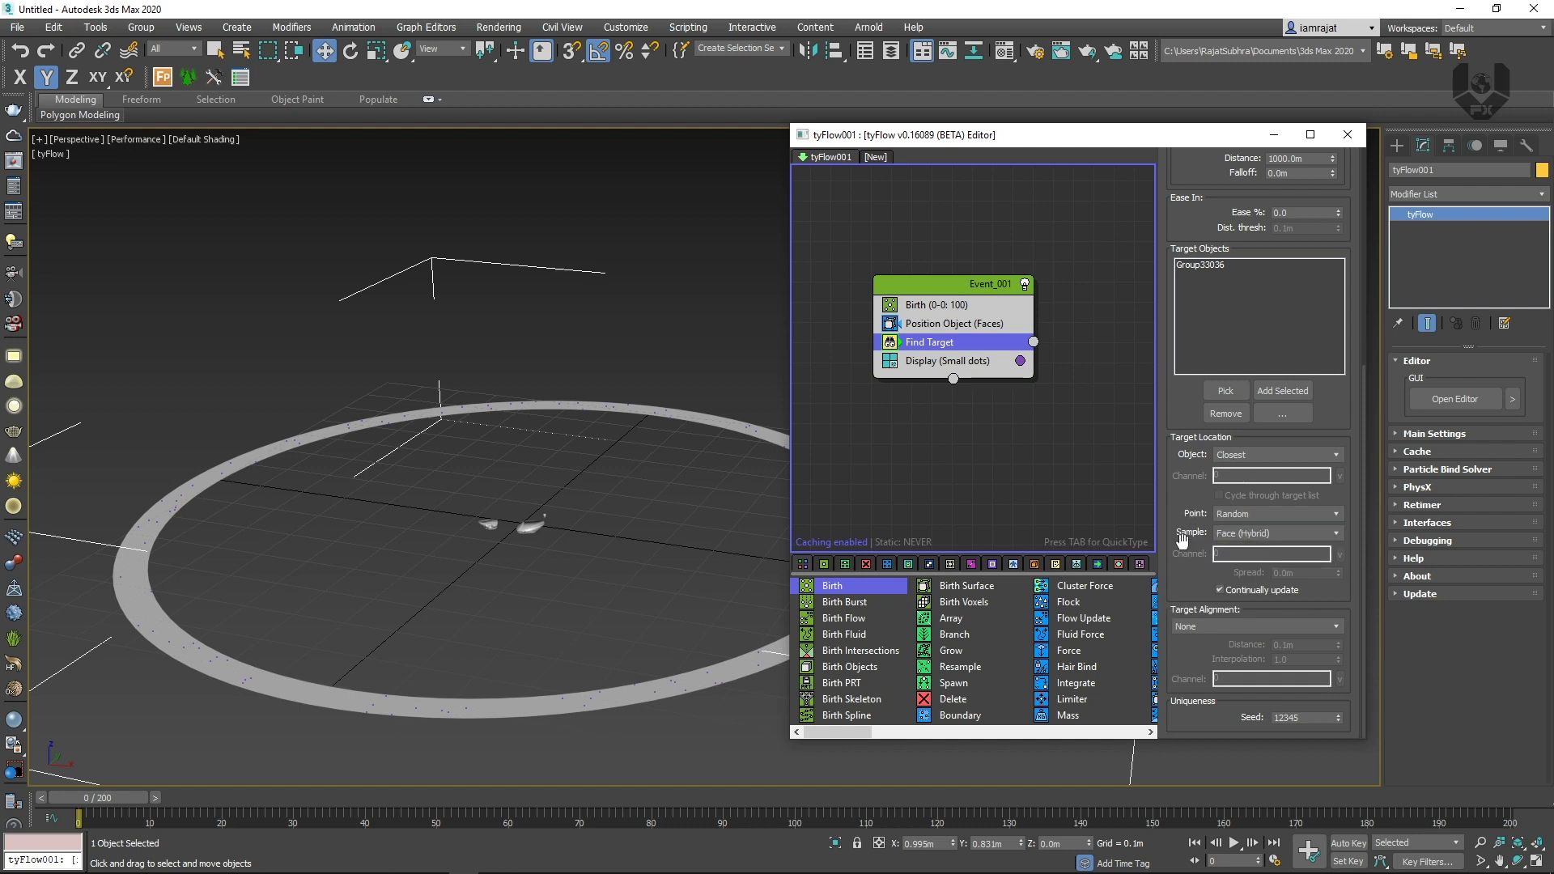
Create a second event with a Display operator and connect Find Target's output to it
middle_drag(1025, 457, 955, 464)
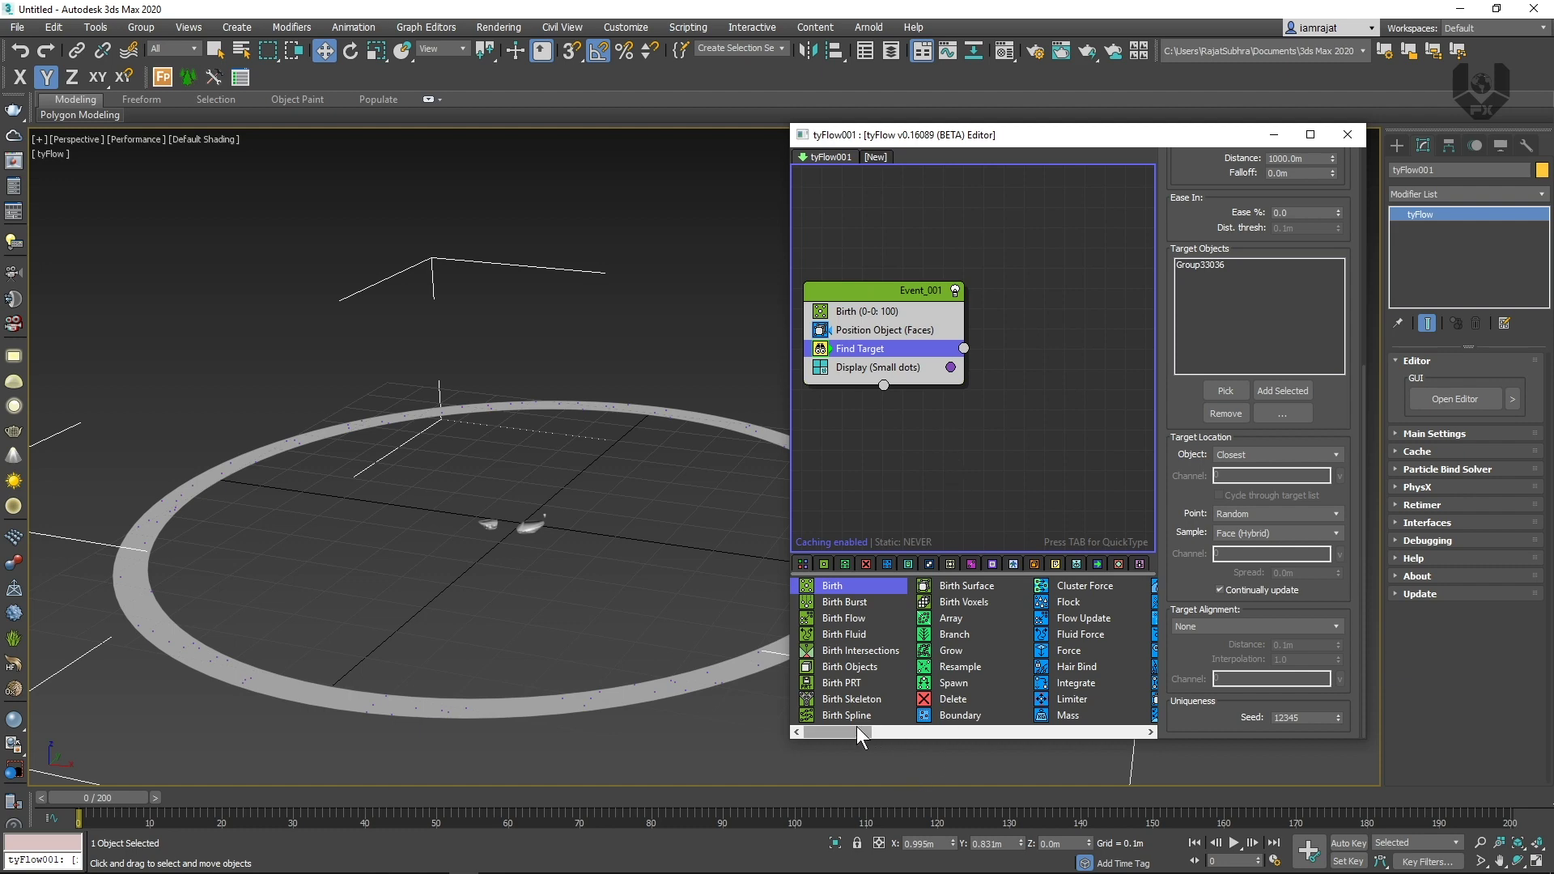
drag(856, 726, 1158, 701)
drag(838, 667, 981, 345)
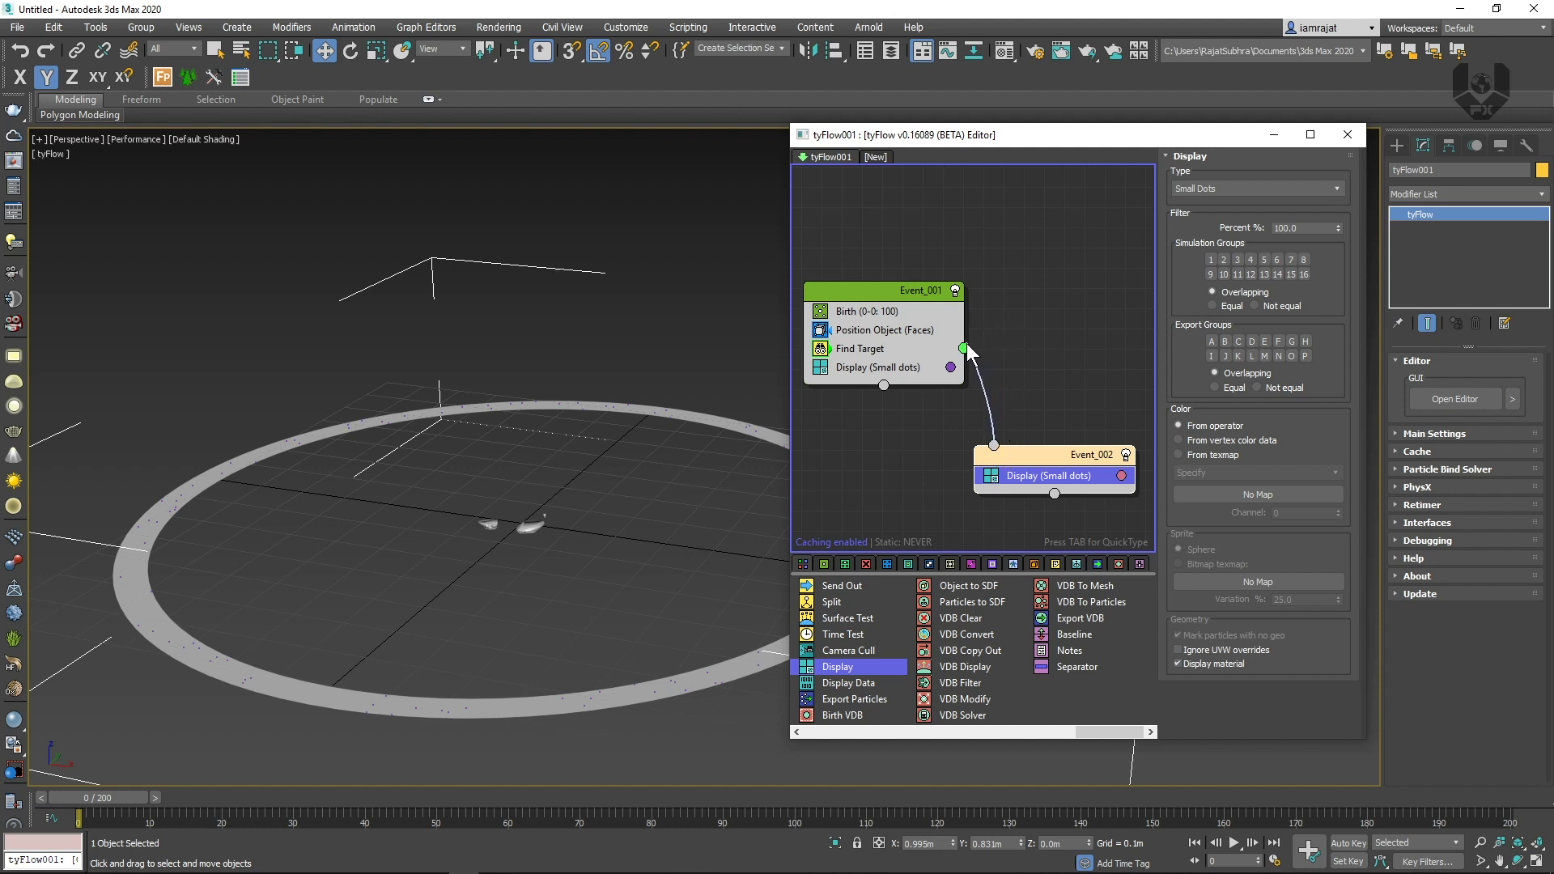
drag(1041, 463, 1046, 463)
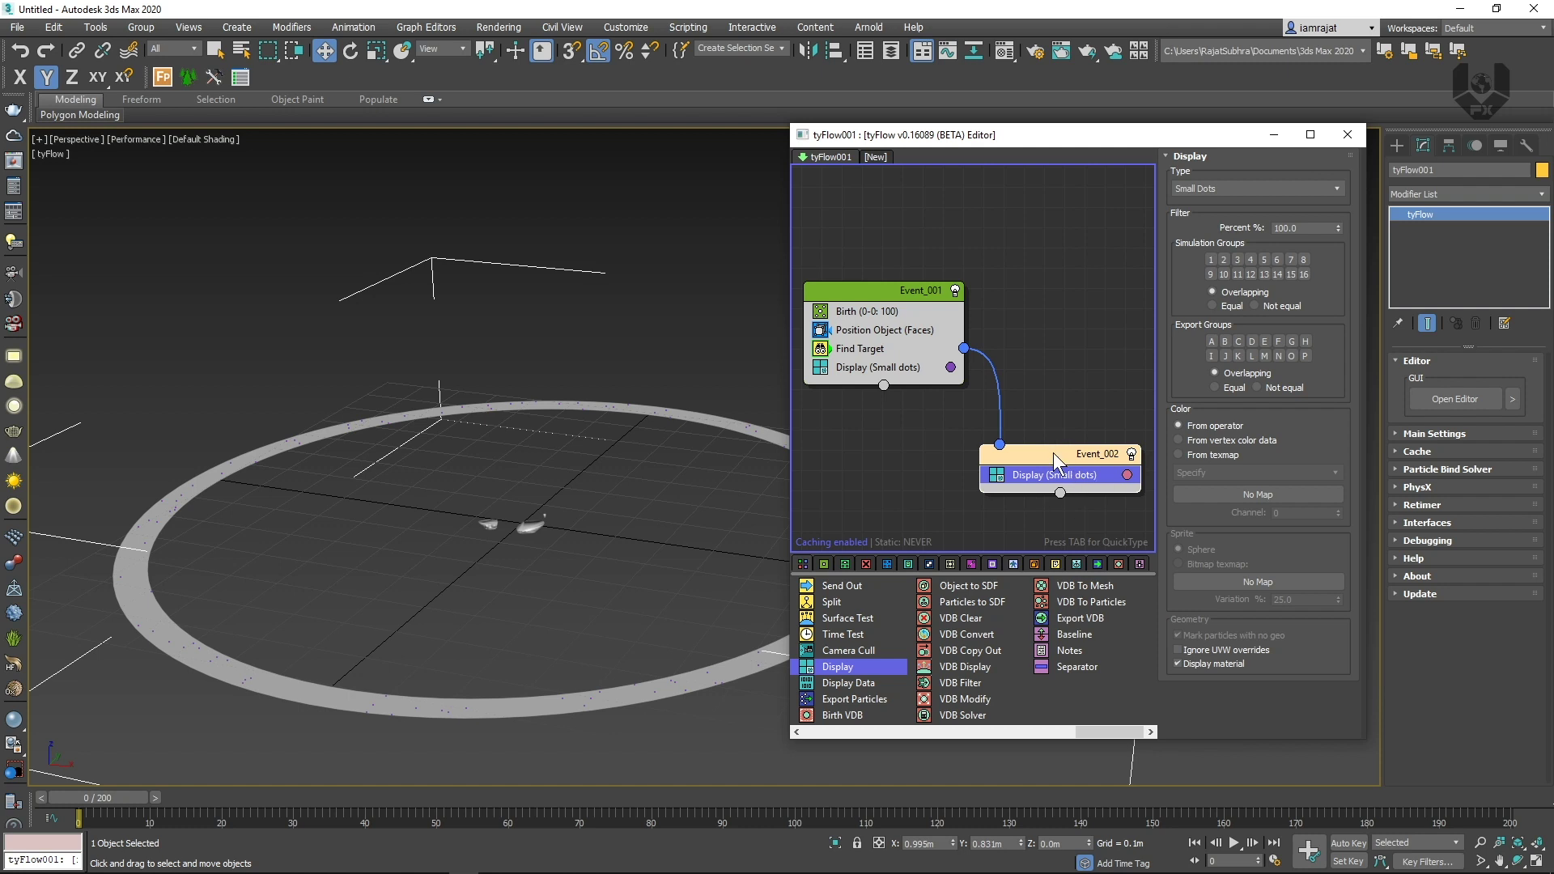
Add a Force operator to Event_002 above its Display operator
key(Tab)
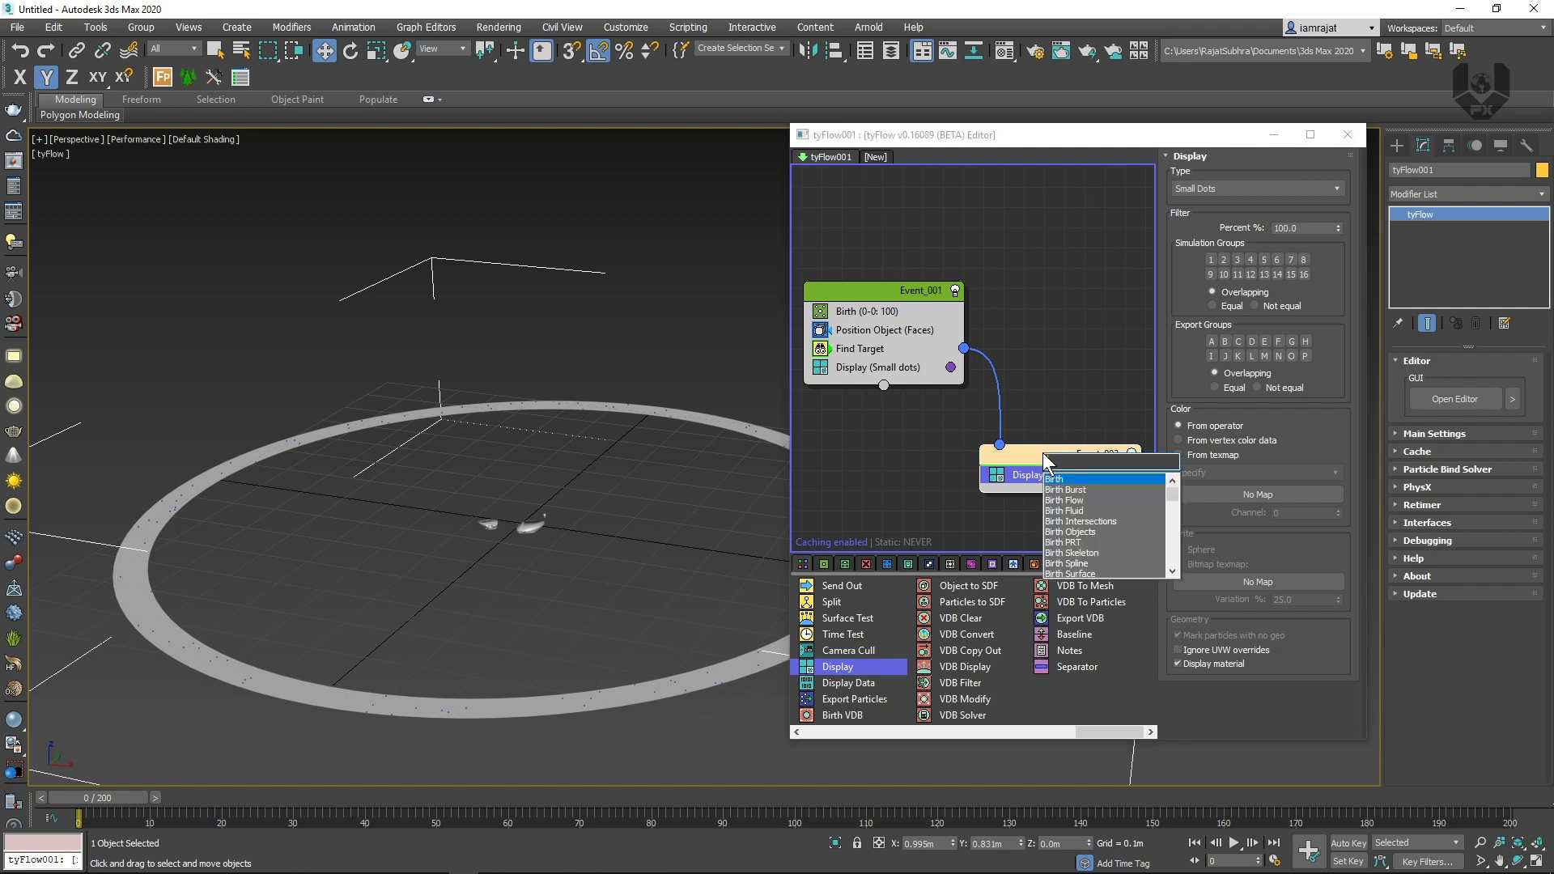
text(for)
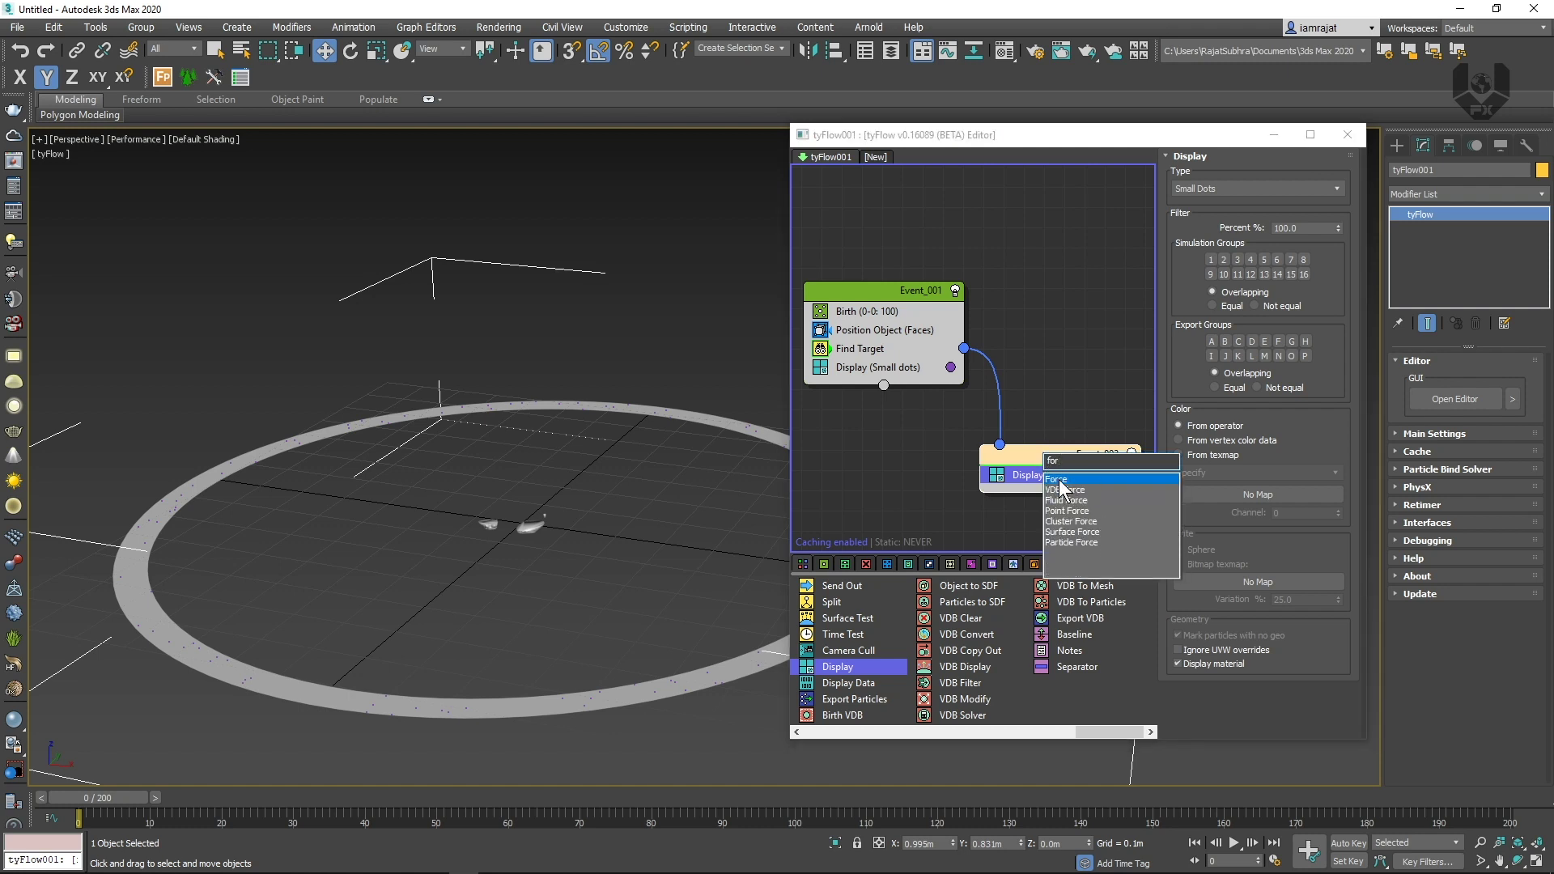
click(1058, 479)
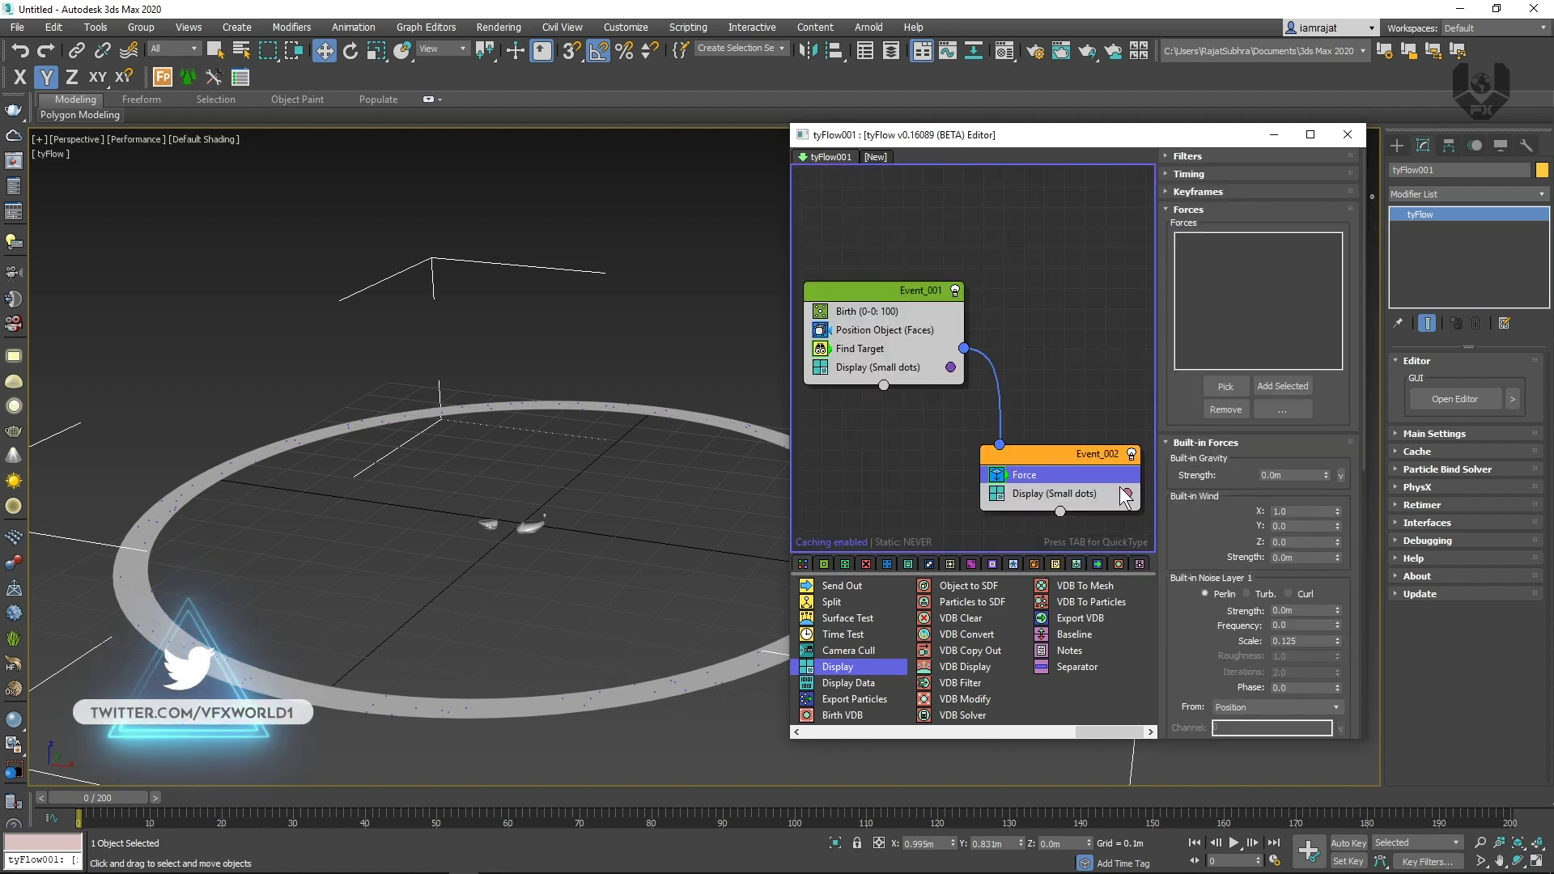
Set the Force operator's Built-in Noise Layer 1 to a strength of 1.0 m and a scale of 0.3
scroll(1213, 380, down, 3)
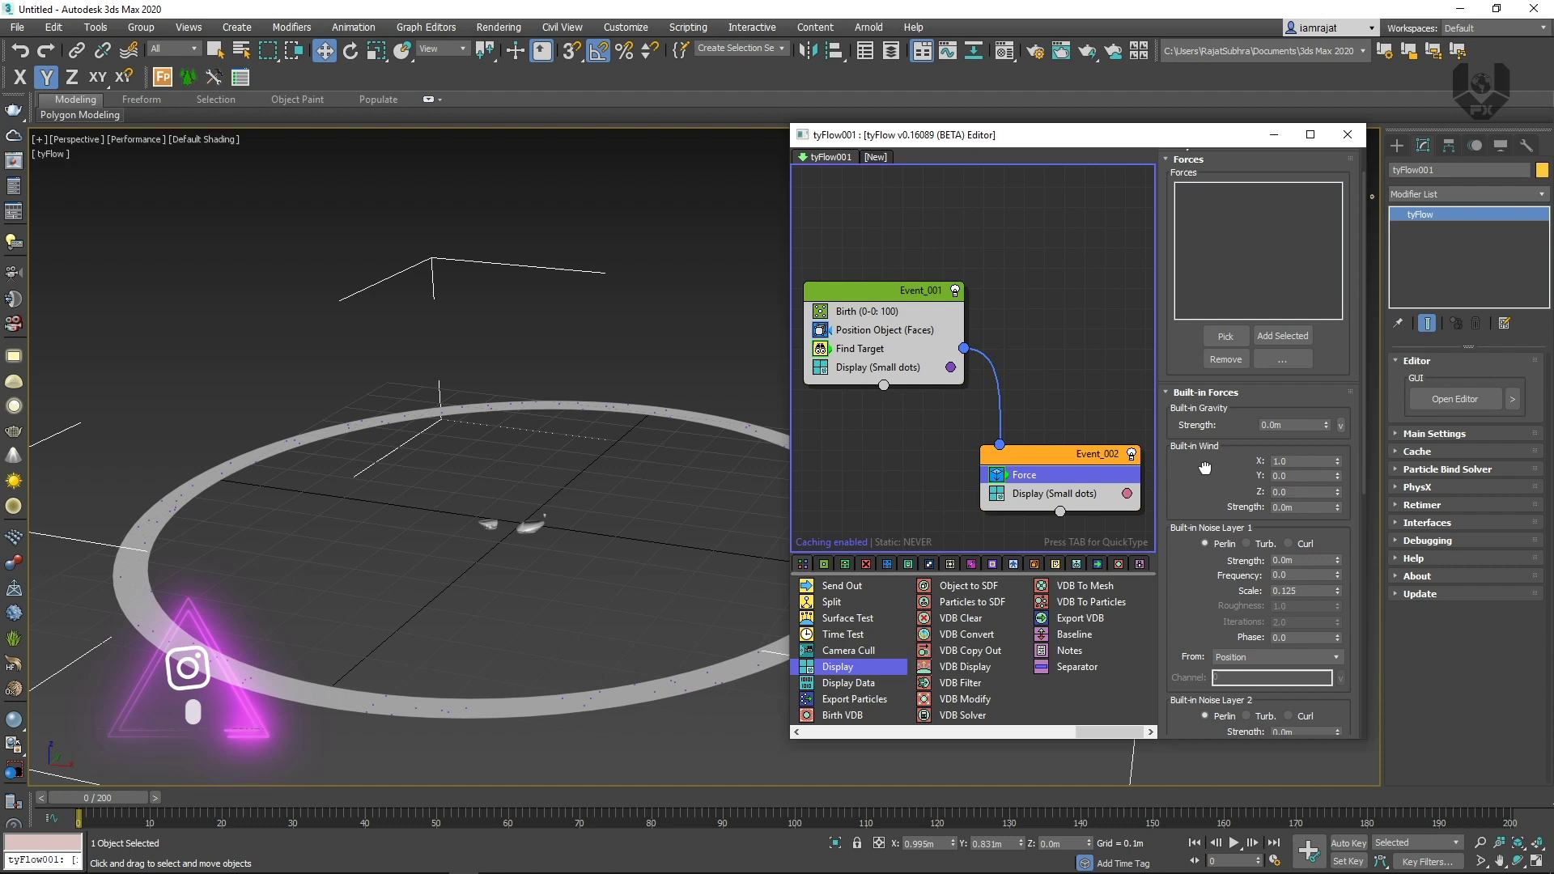
drag(1322, 474, 1216, 471)
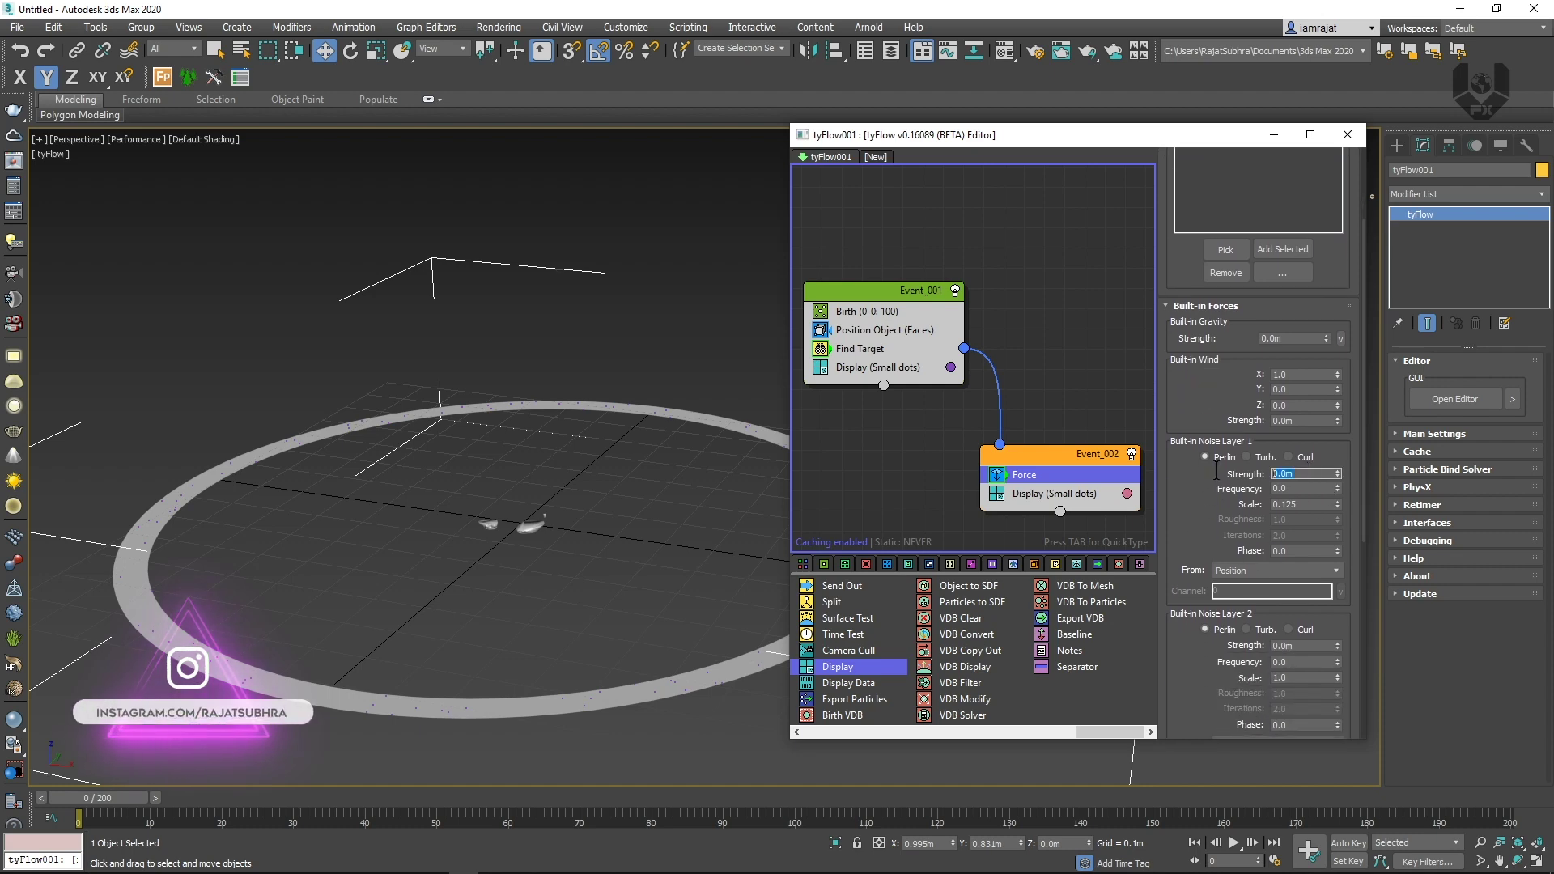
scroll(1165, 578, down, 2)
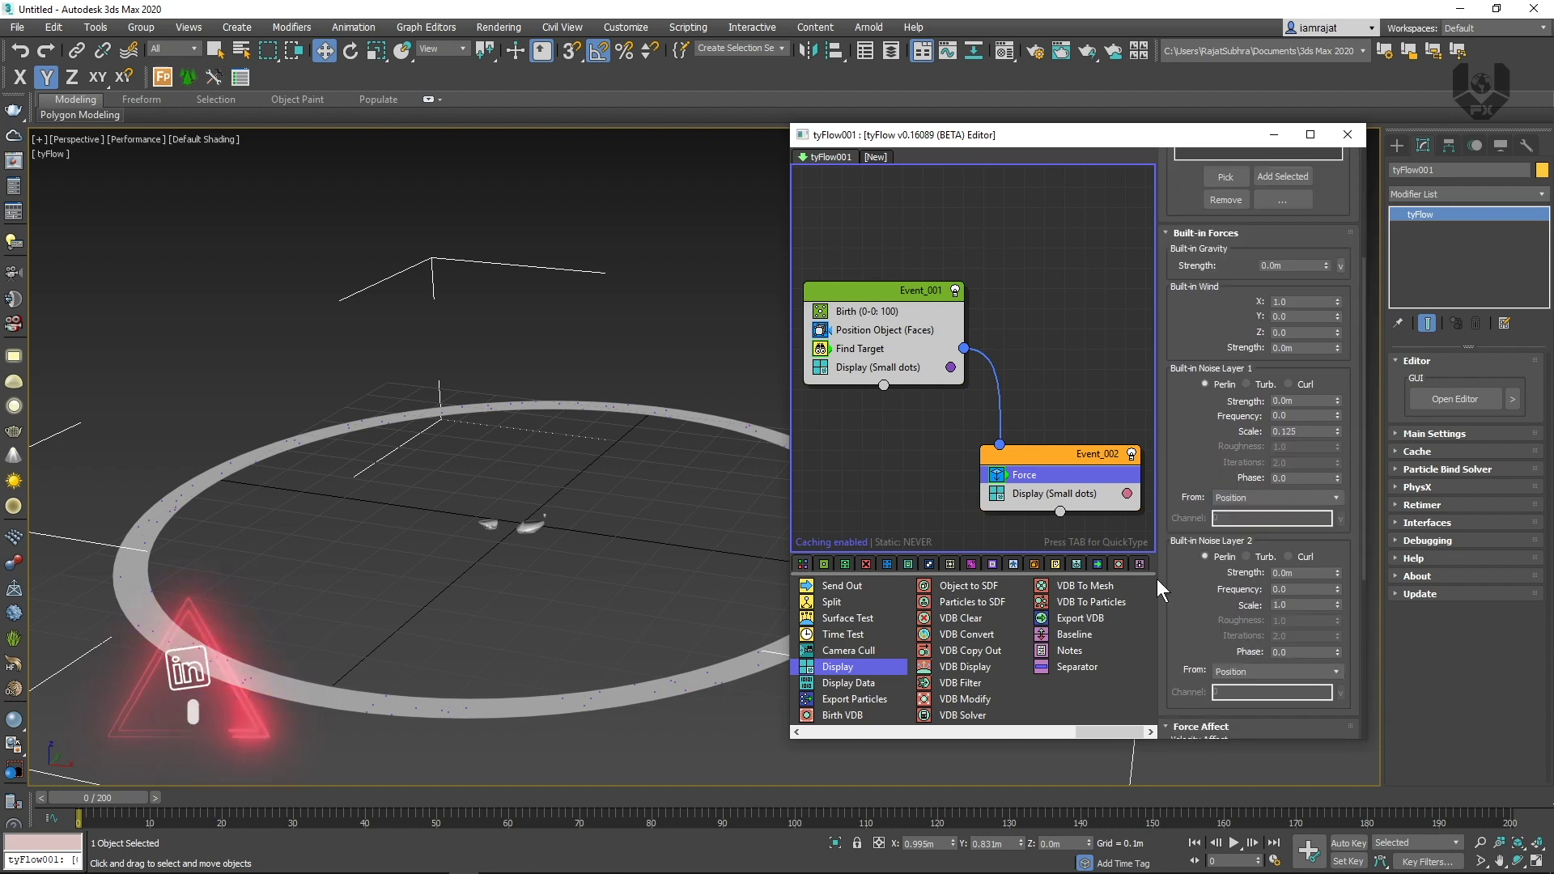
double_click(1316, 399)
text(1)
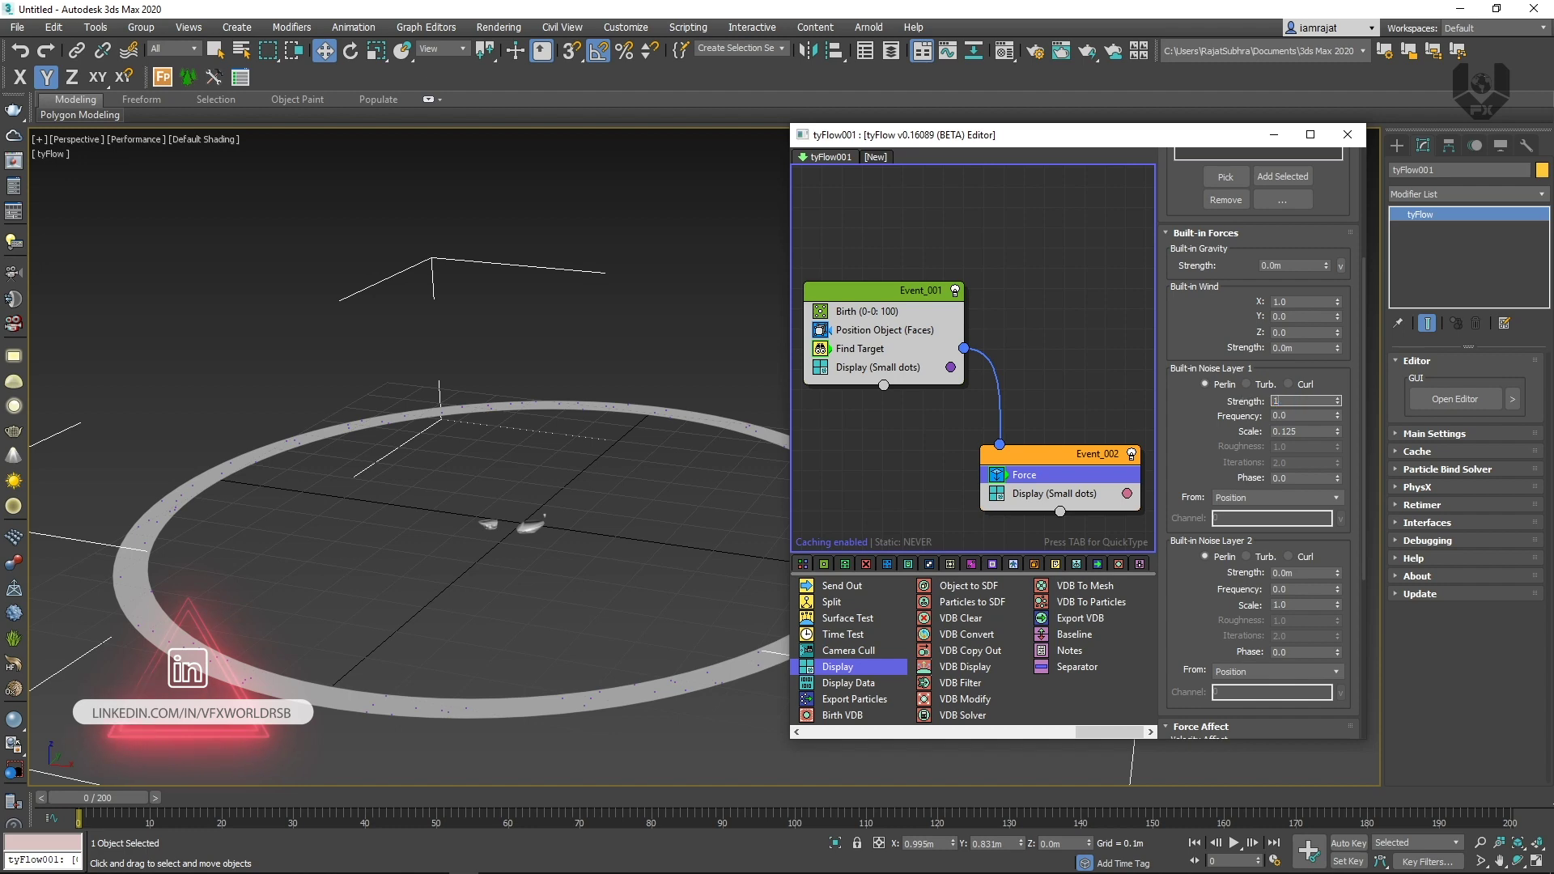
key(Return)
drag(1318, 431, 1214, 445)
text(0.3)
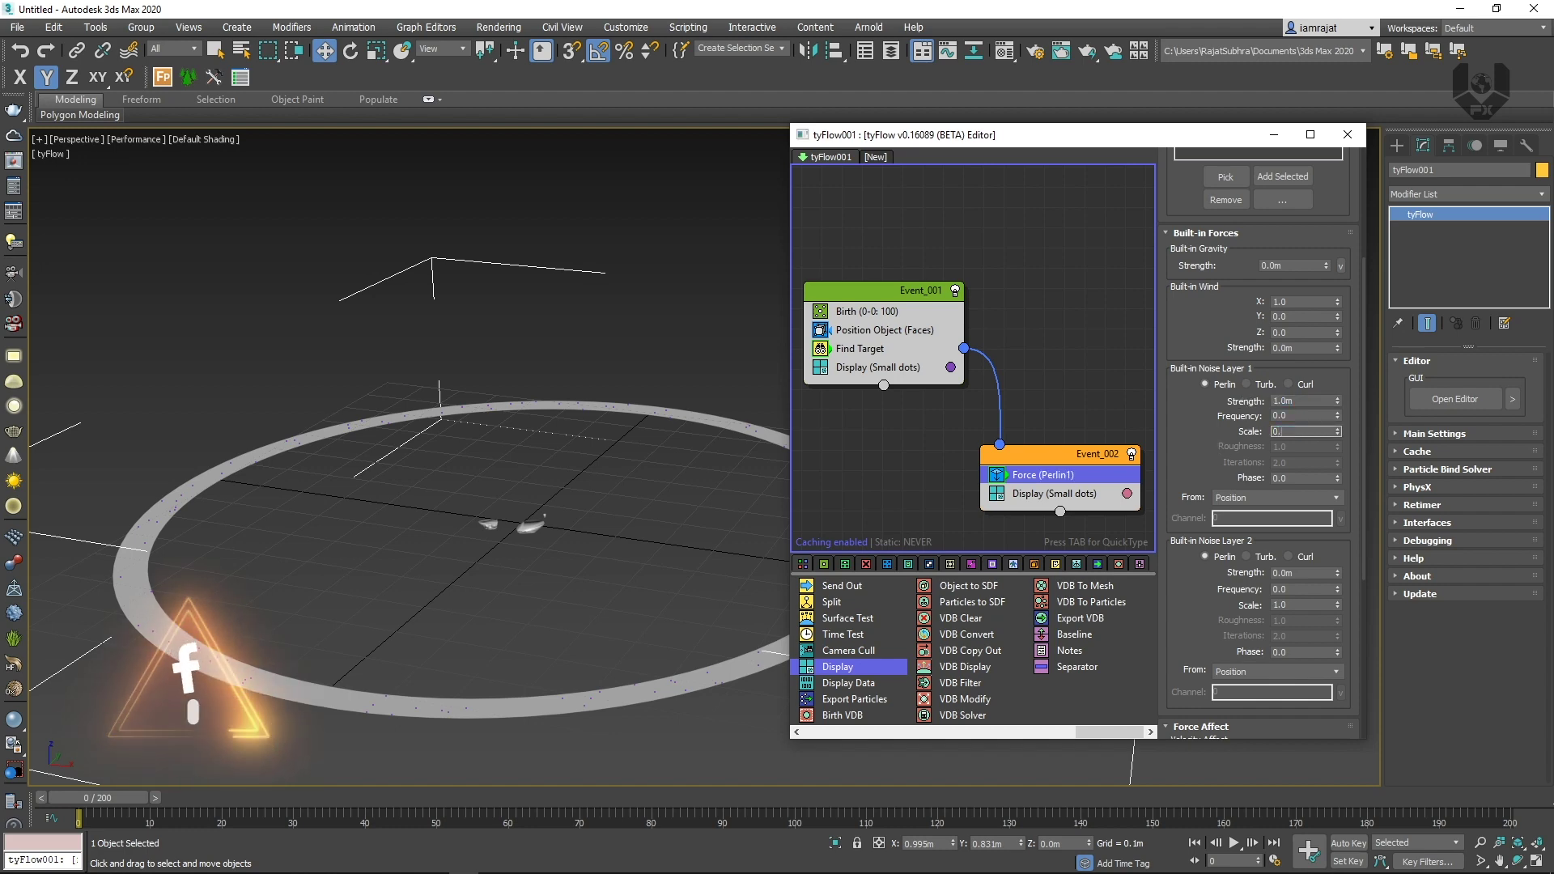
key(Return)
Set the Force operator's built-in gravity strength to 0.3 m and check the timeline, ending at frame 0
scroll(1185, 335, up, 2)
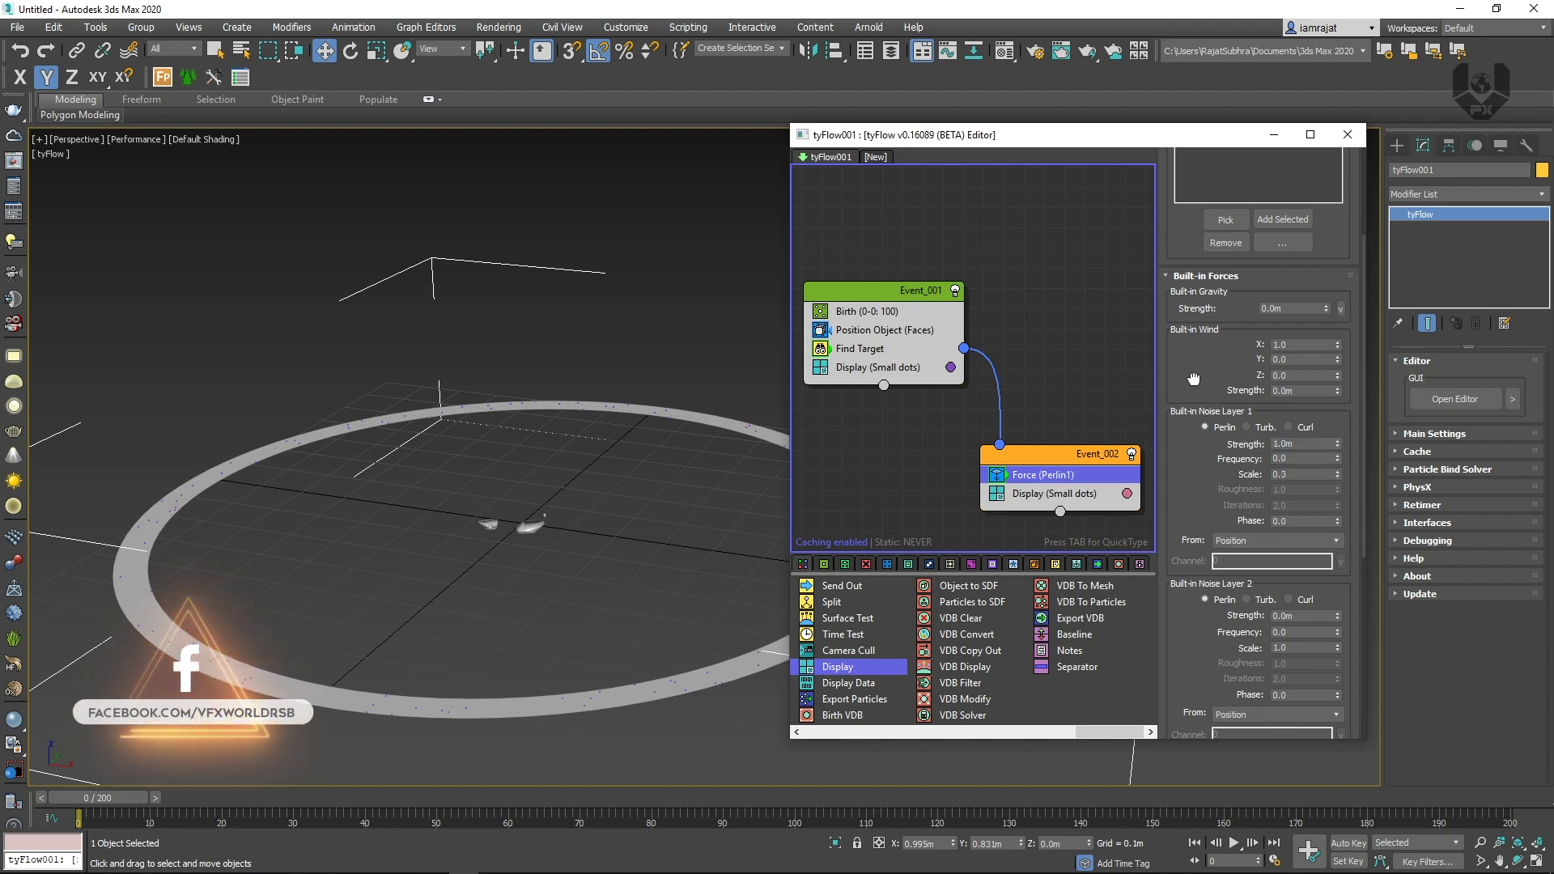
double_click(1281, 313)
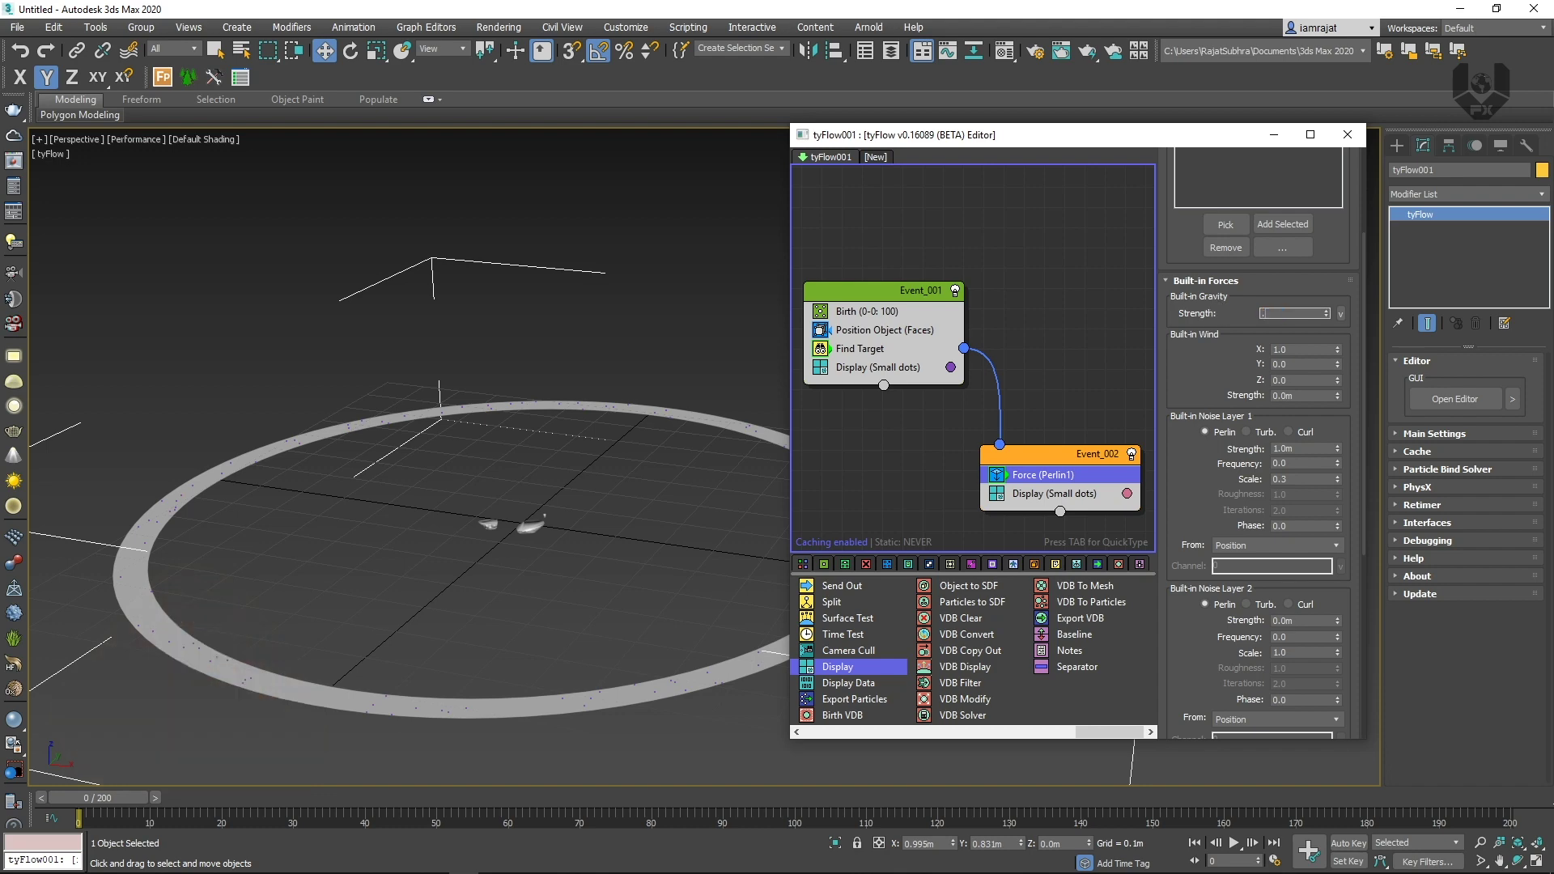
text(.3)
key(Return)
drag(102, 803, 79, 825)
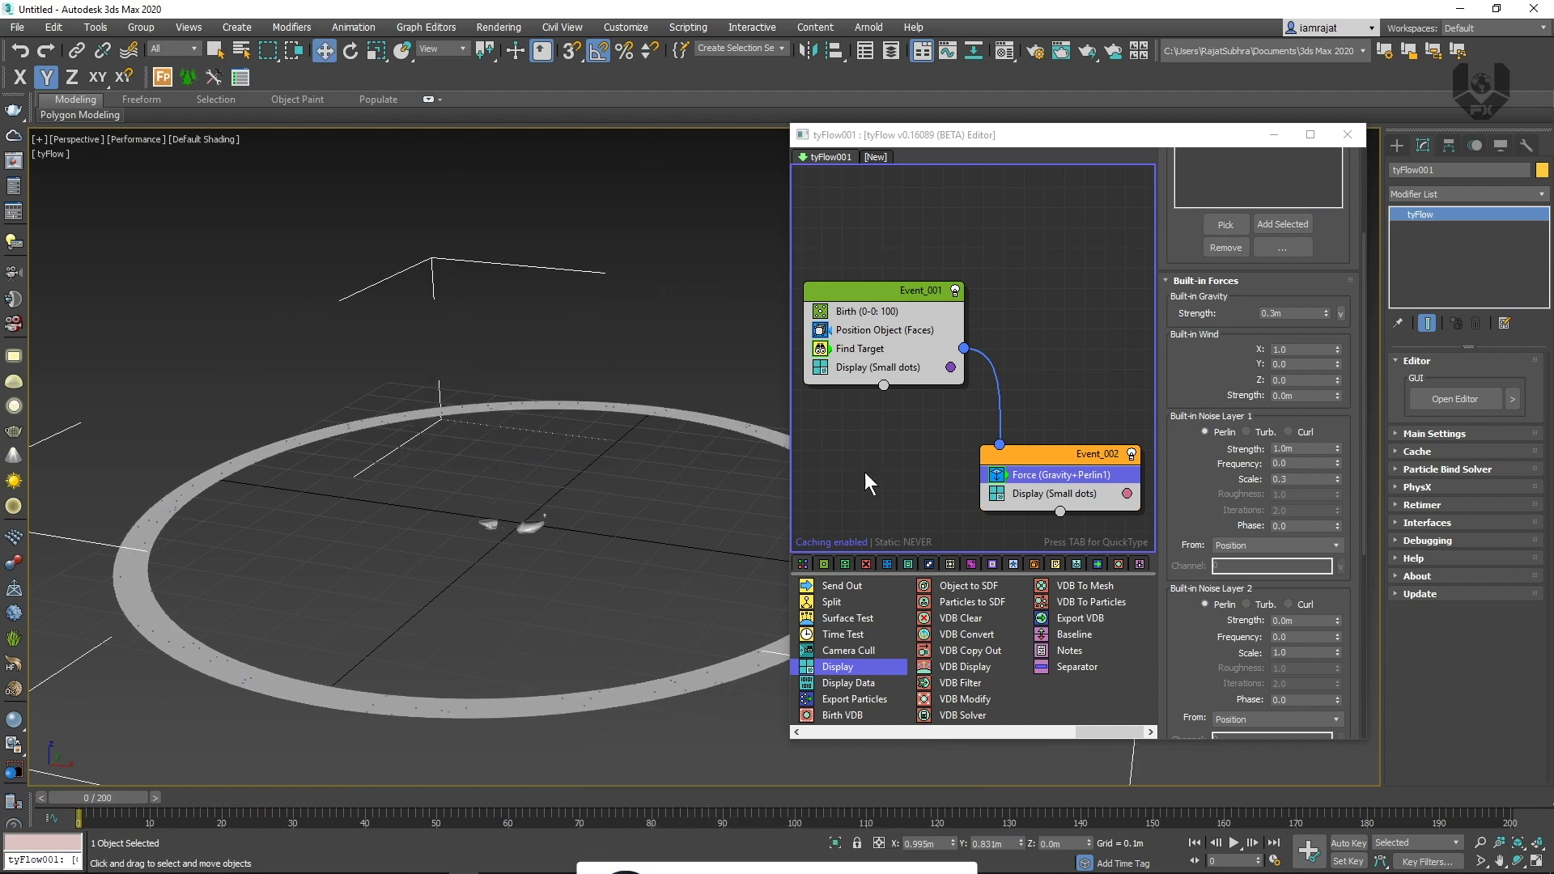
Add an Object Bind operator to Event_002 with the figure Group33036 as its bind object, and preview the particle motion
click(1085, 451)
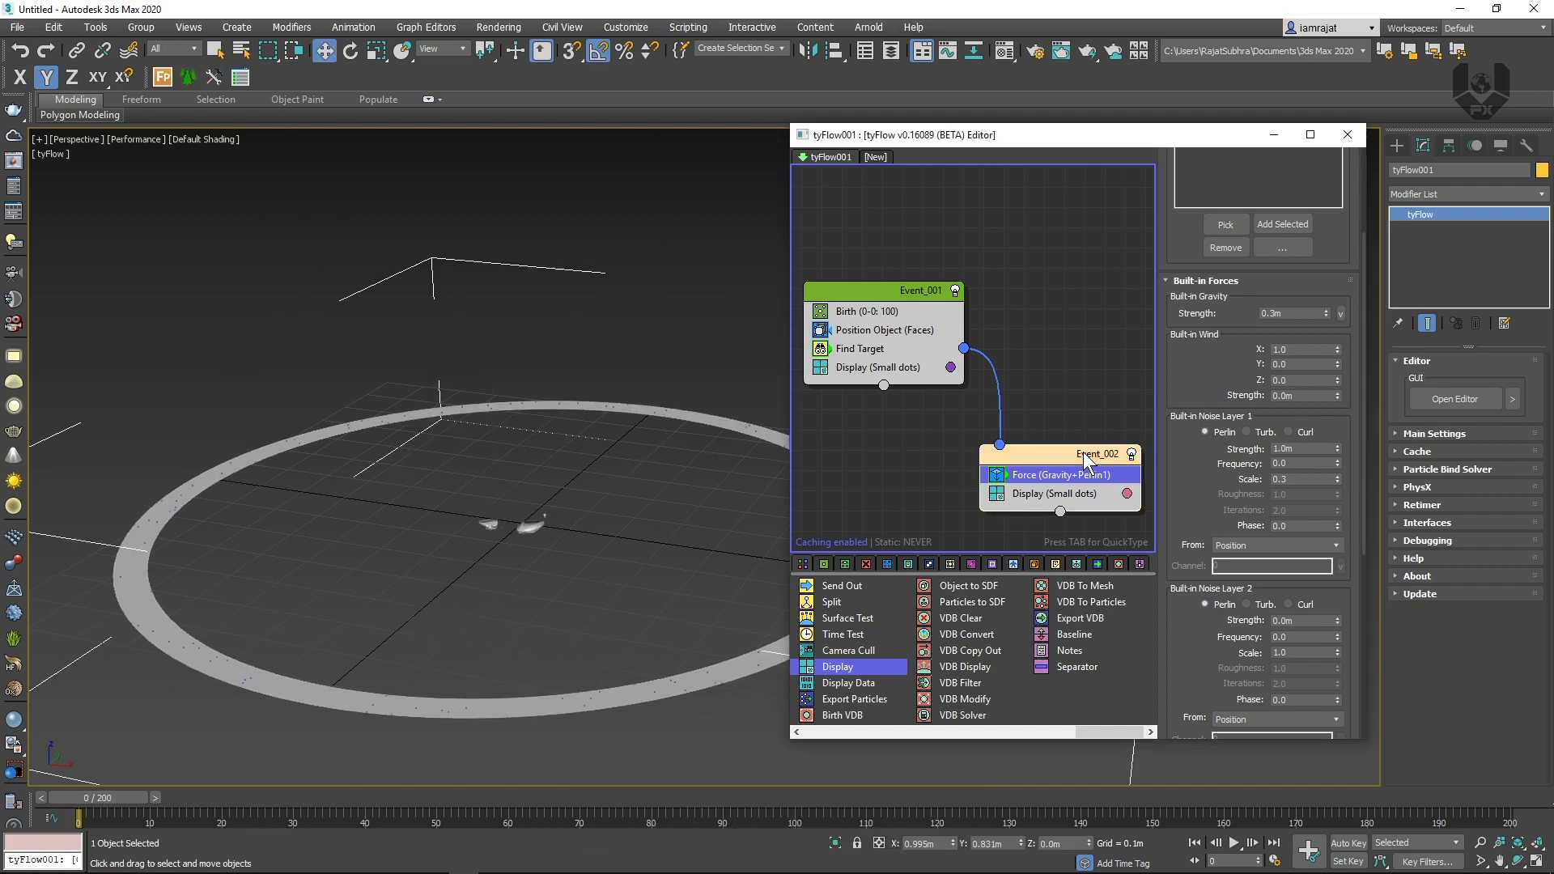
key(Tab)
text(obj)
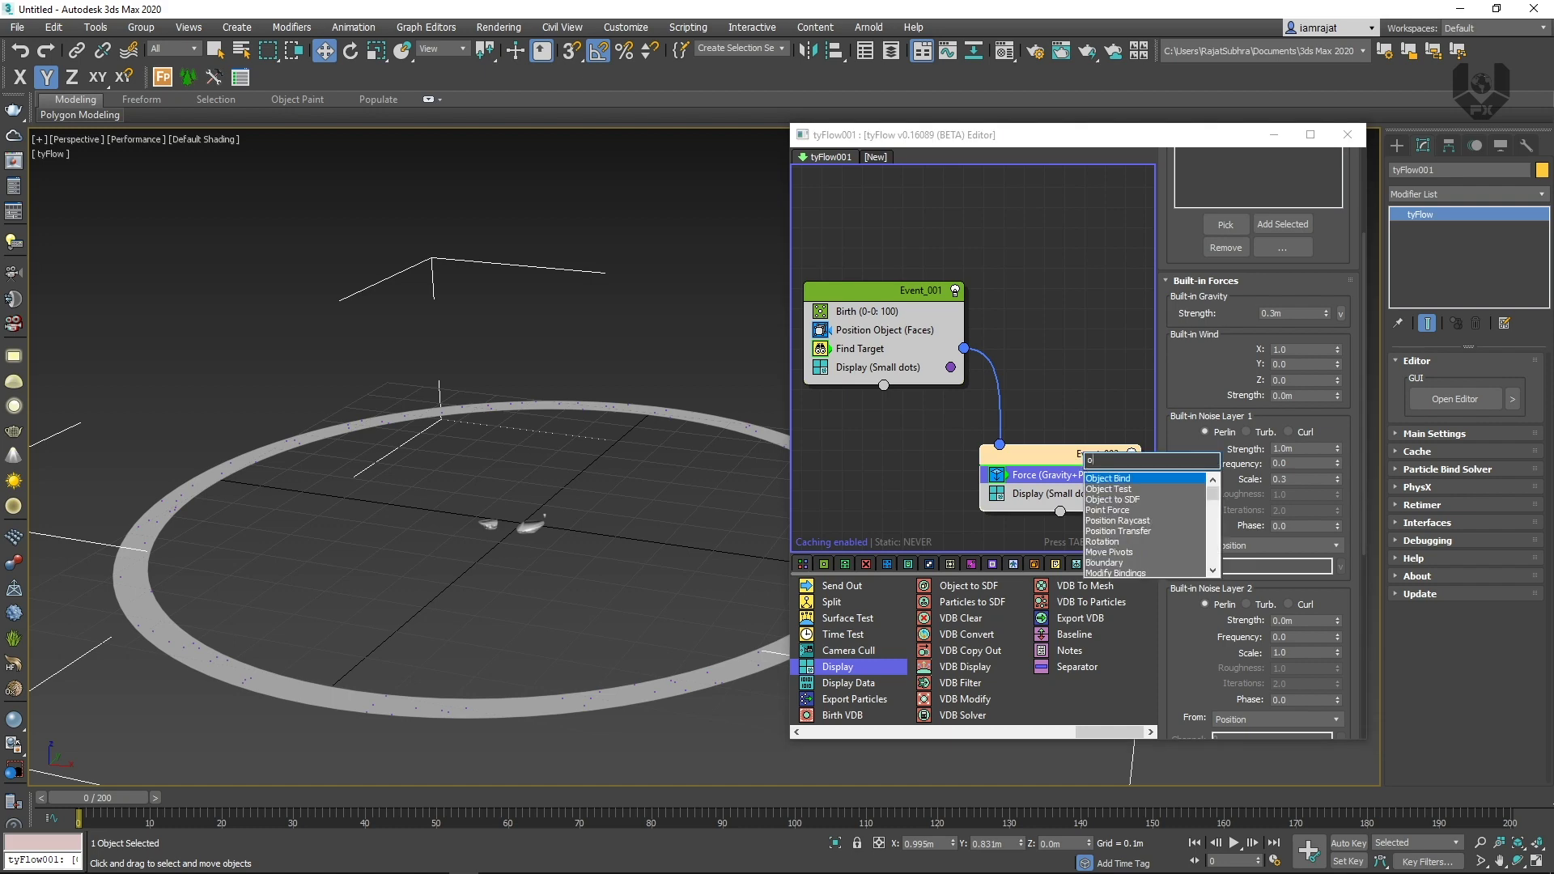
click(1138, 477)
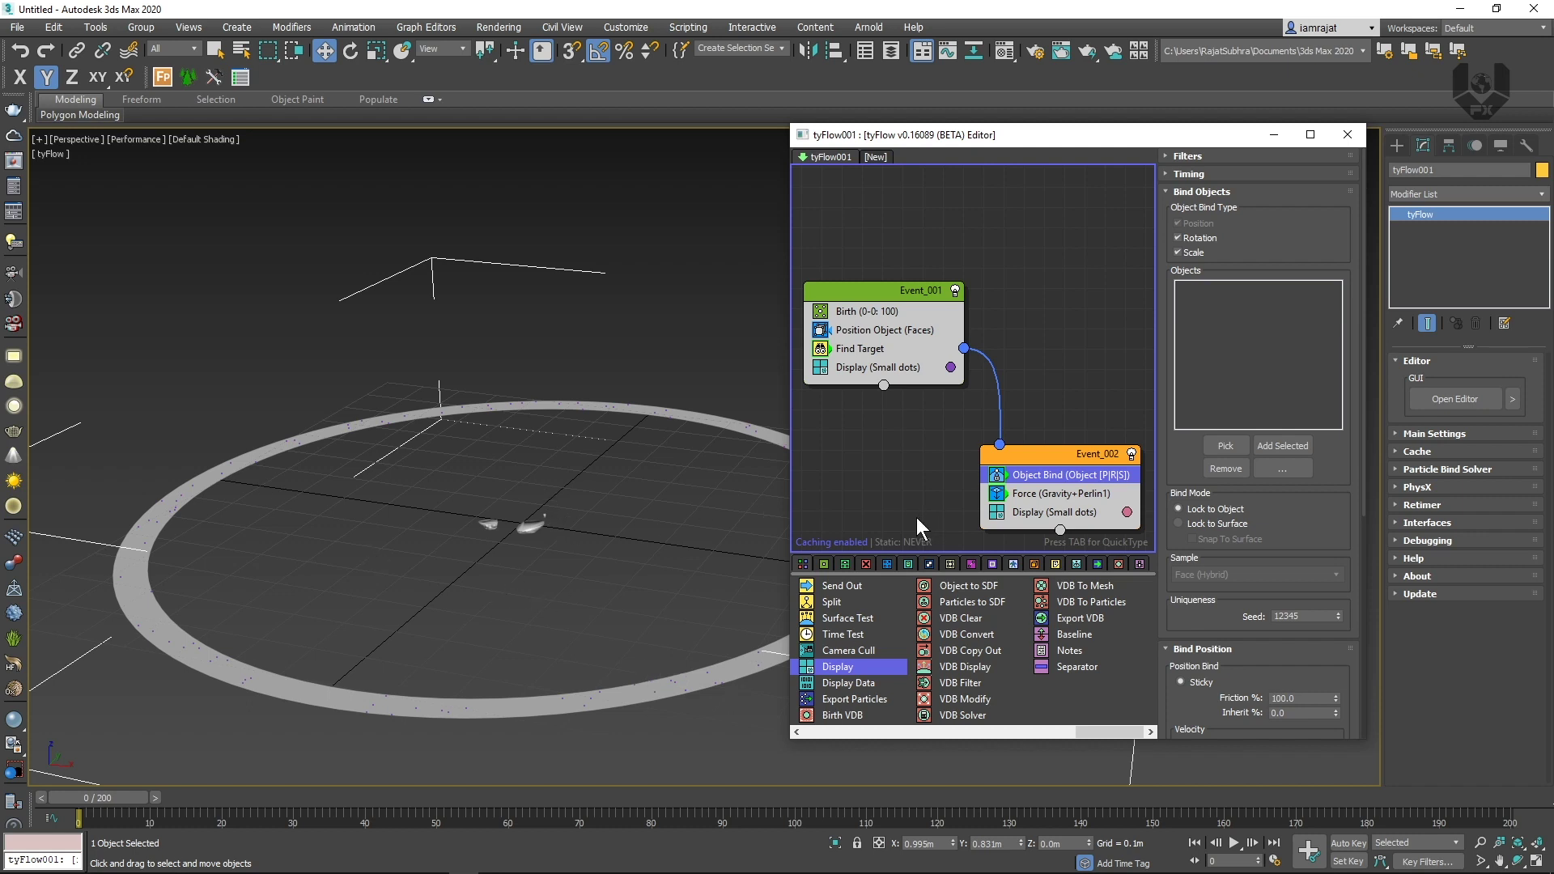
click(1226, 445)
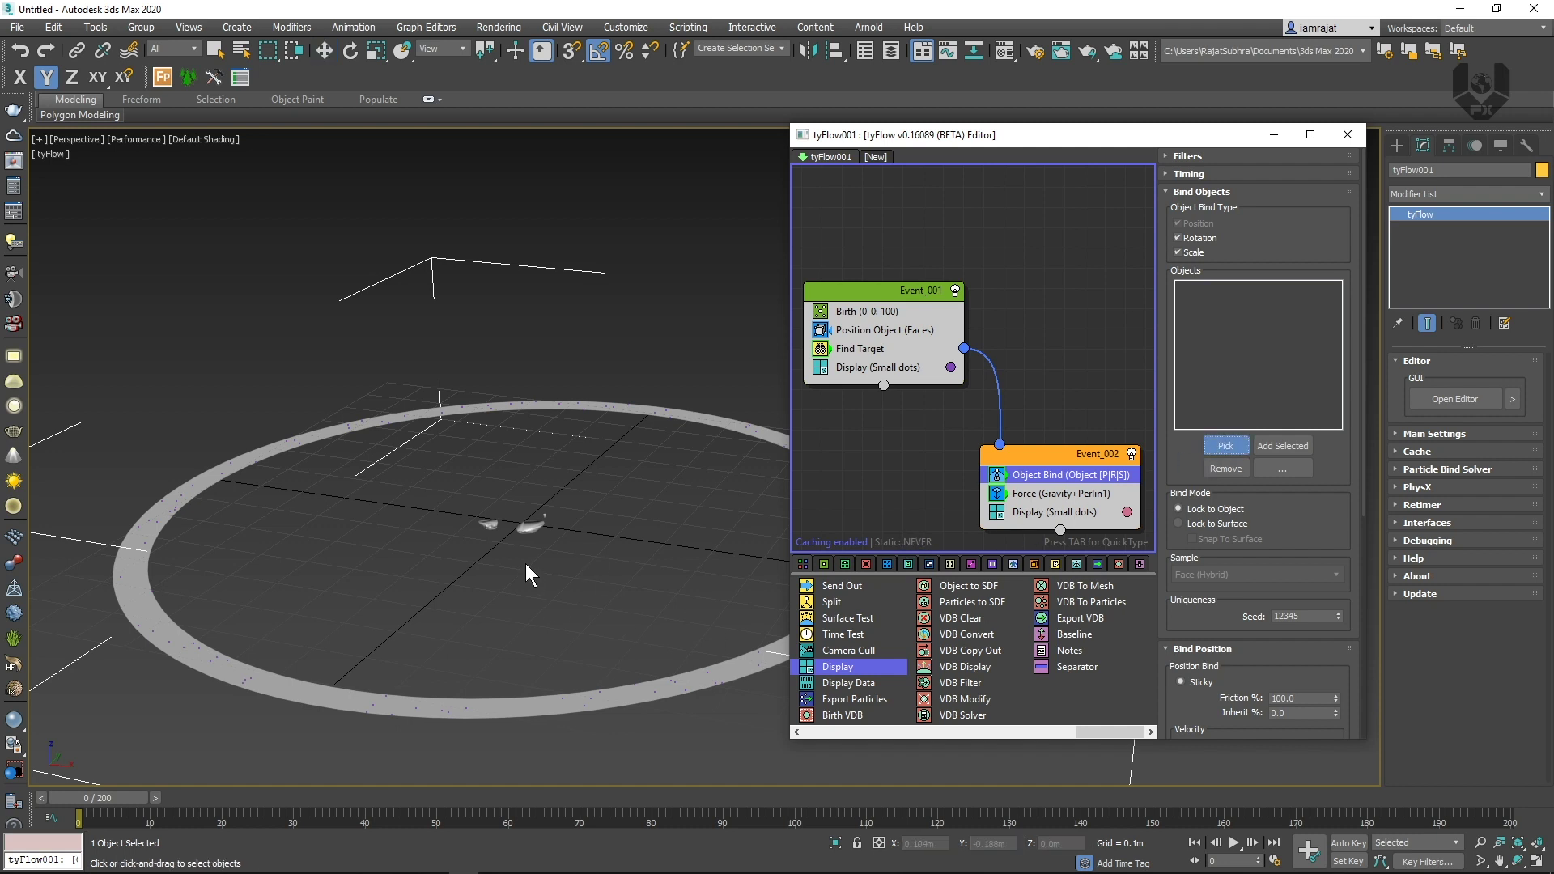
click(532, 525)
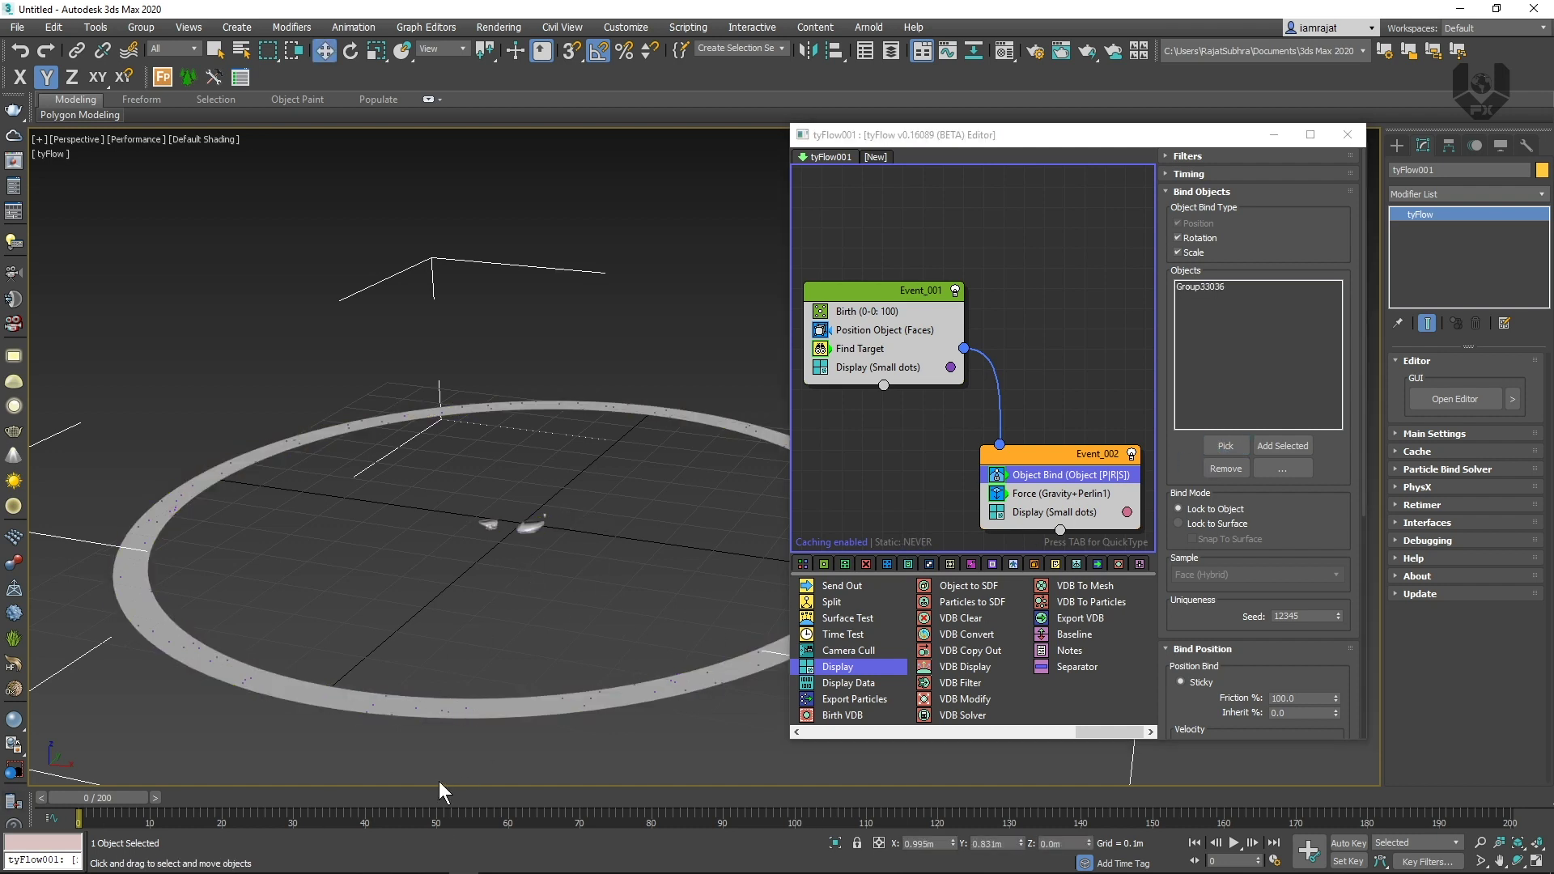
drag(105, 795, 284, 767)
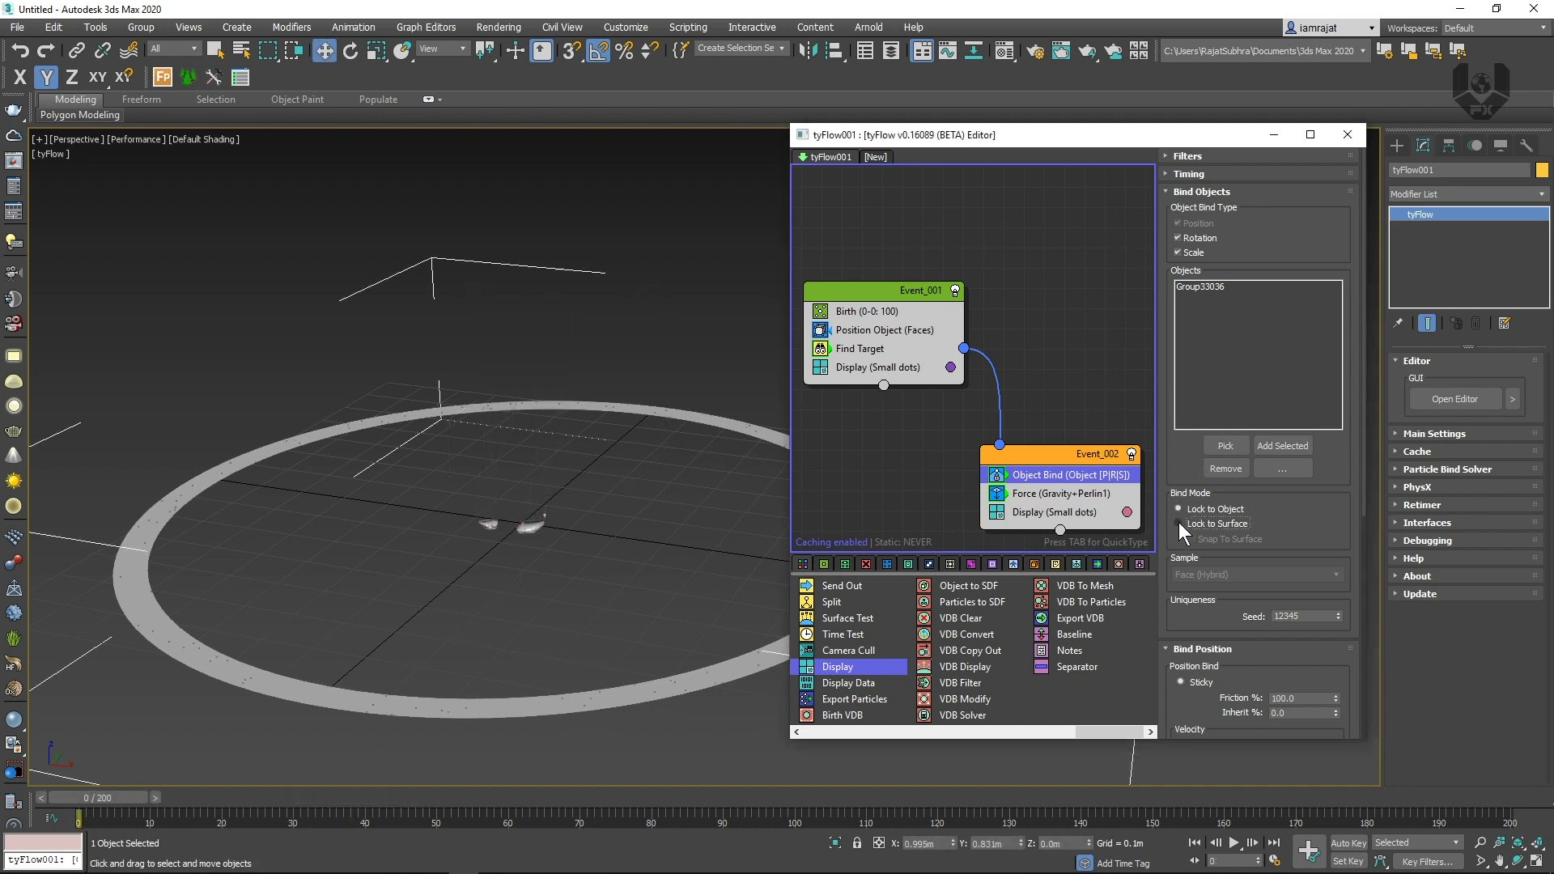
Set Object Bind's bind mode to Lock to Surface and its sticky friction to 0.8 percent
click(1179, 523)
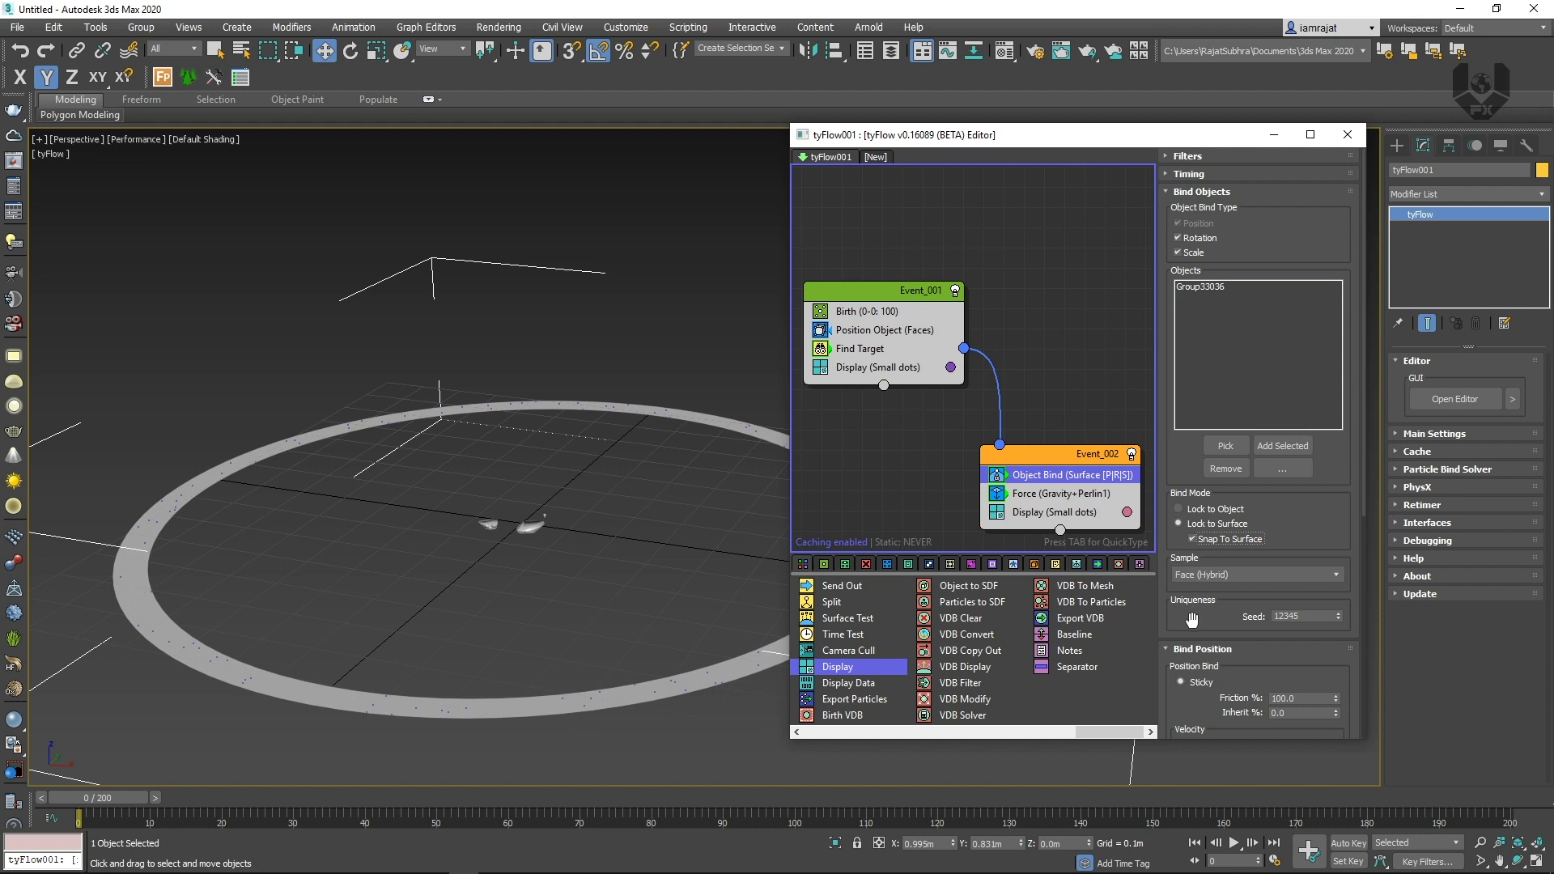
scroll(1191, 621, down, 5)
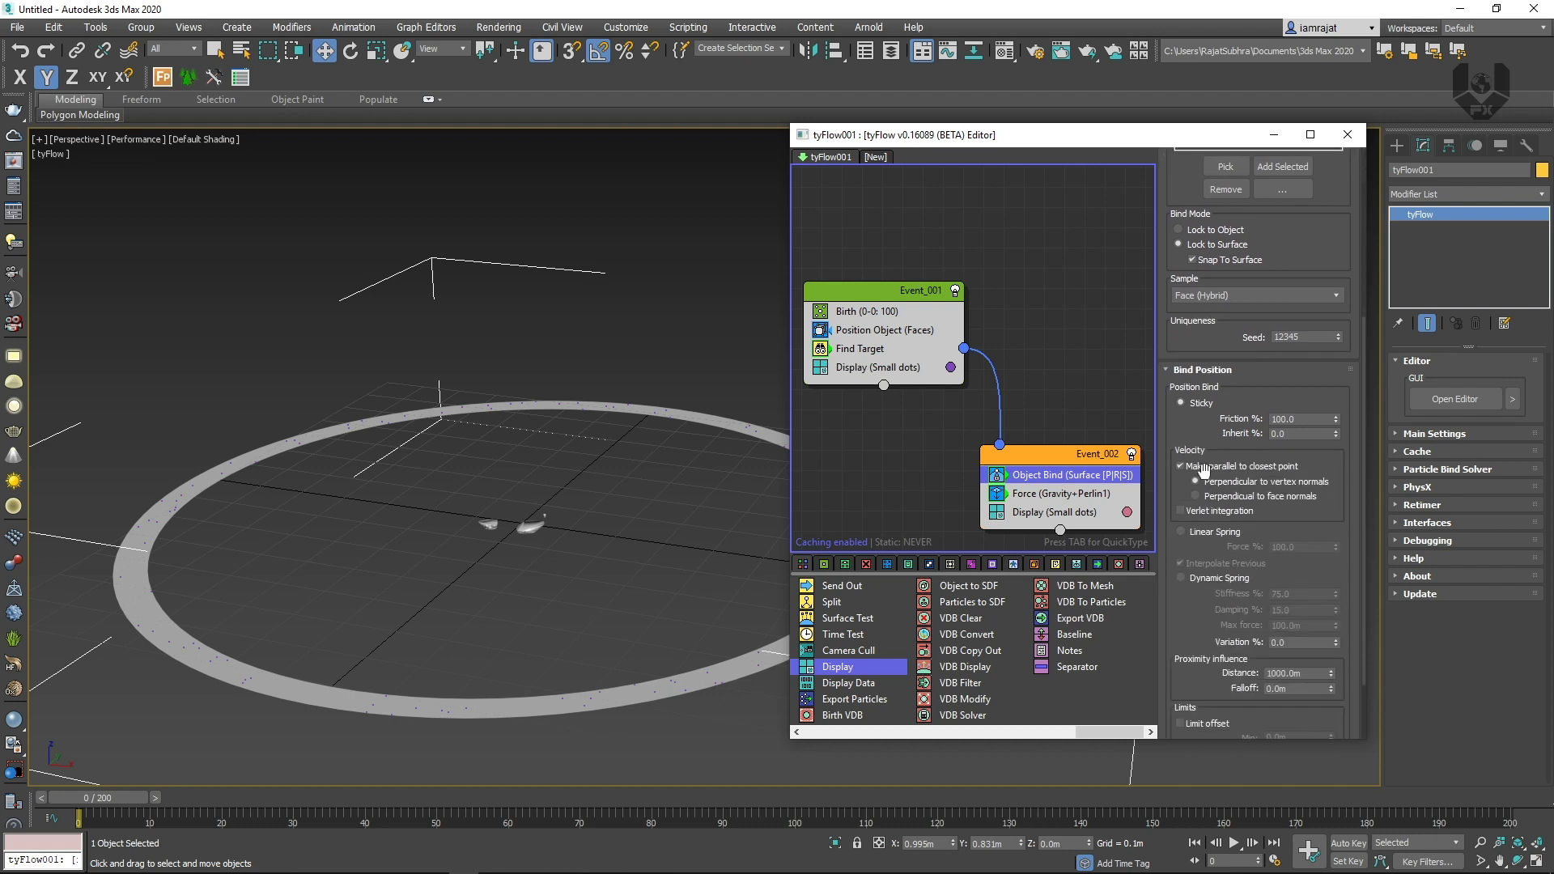
click(1311, 419)
text(.8)
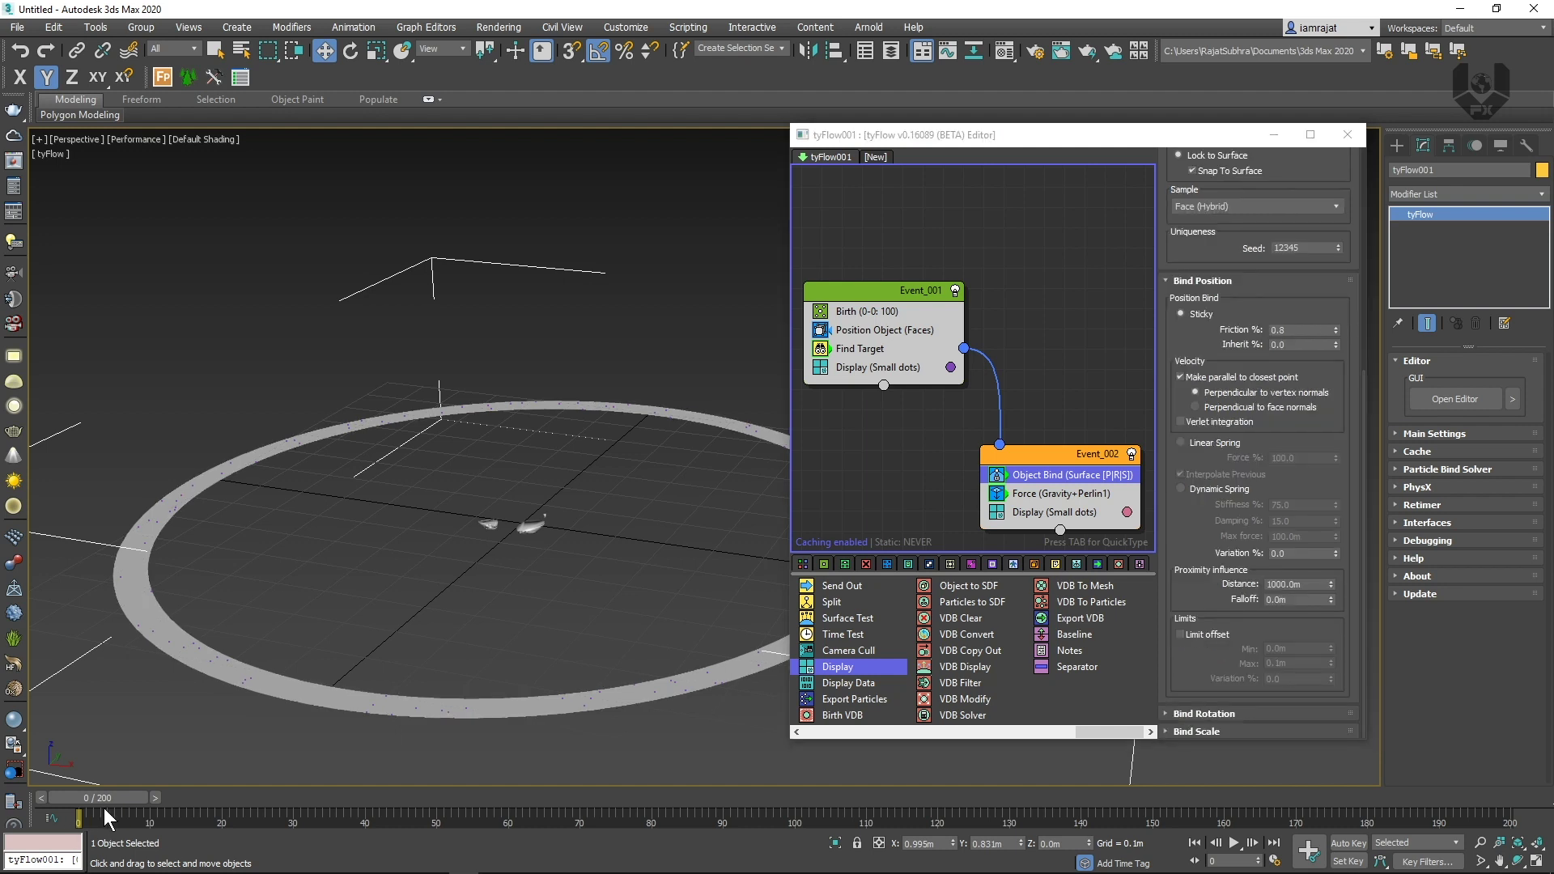
Preview the bound particles on the figure up to about frame 41 and return to frame 0
drag(104, 807, 390, 759)
scroll(558, 311, up, 5)
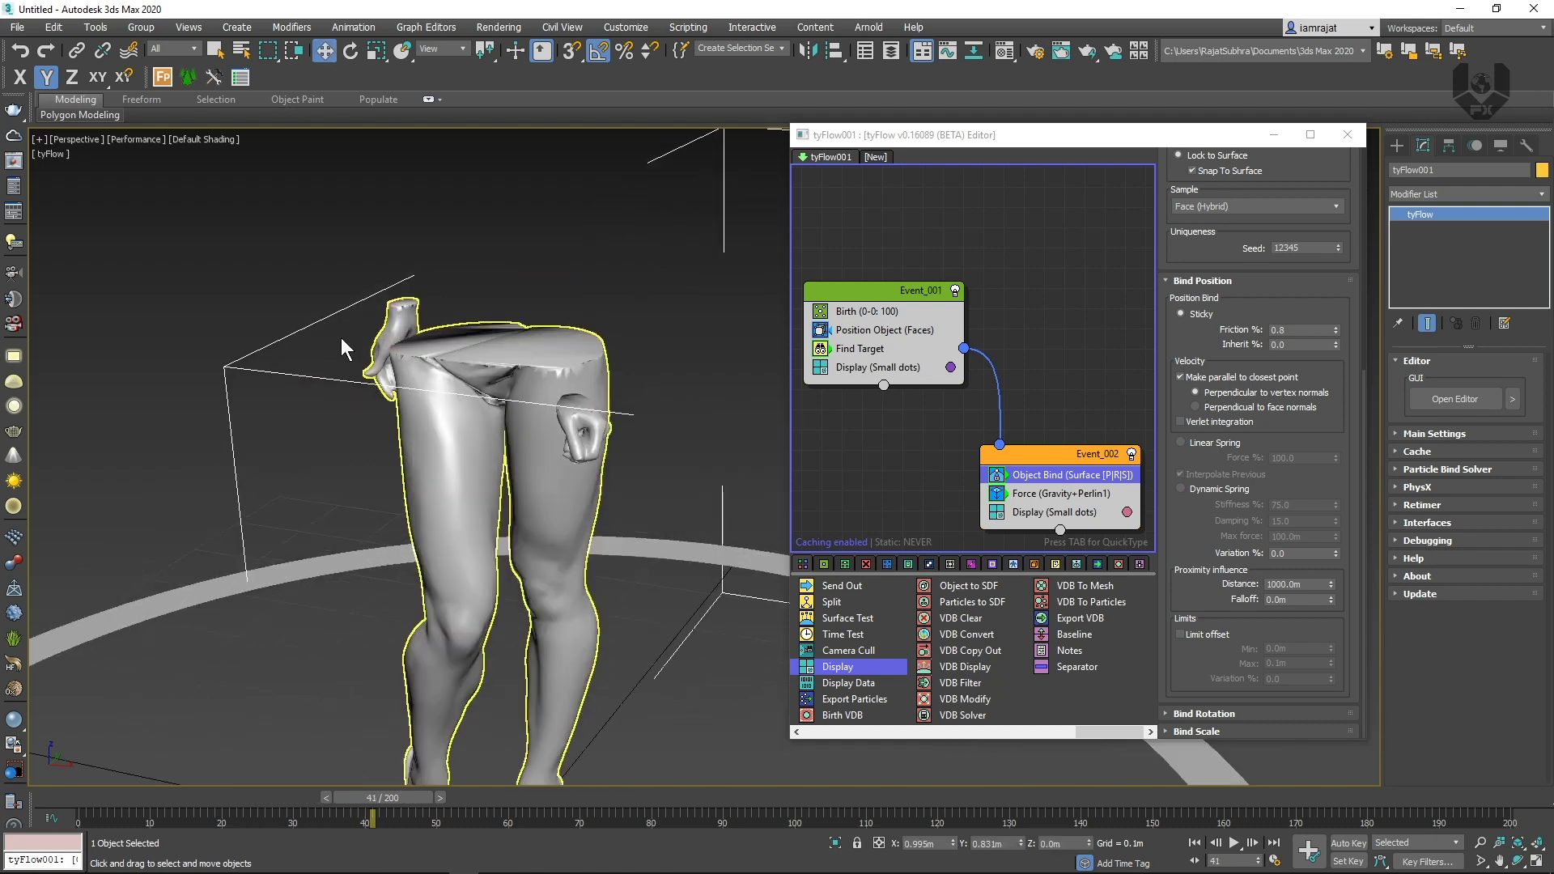
drag(351, 799, 26, 819)
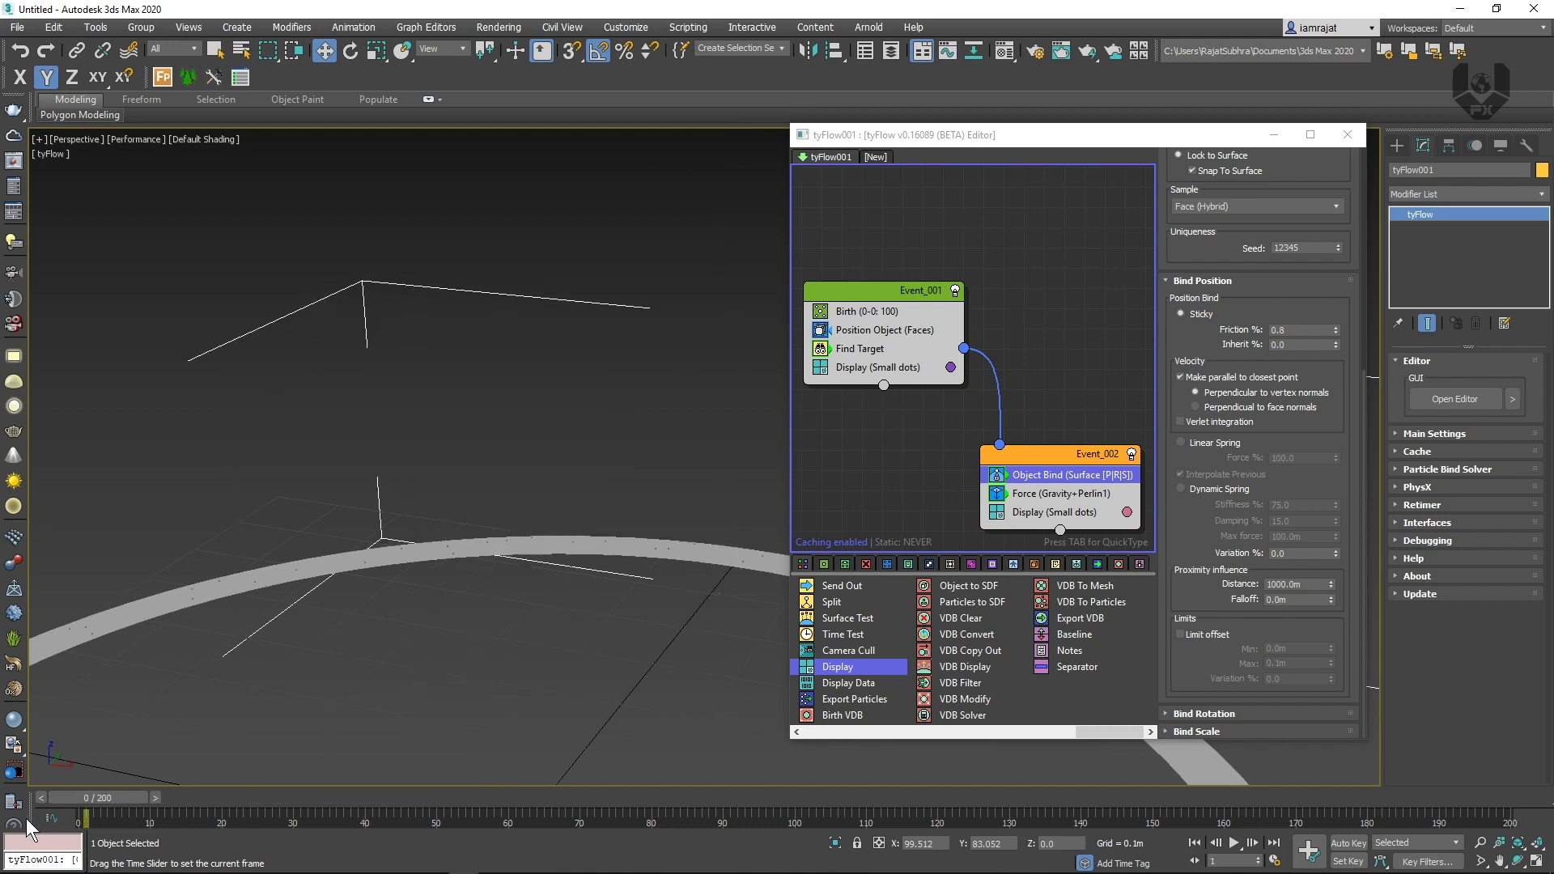
scroll(485, 566, down, 5)
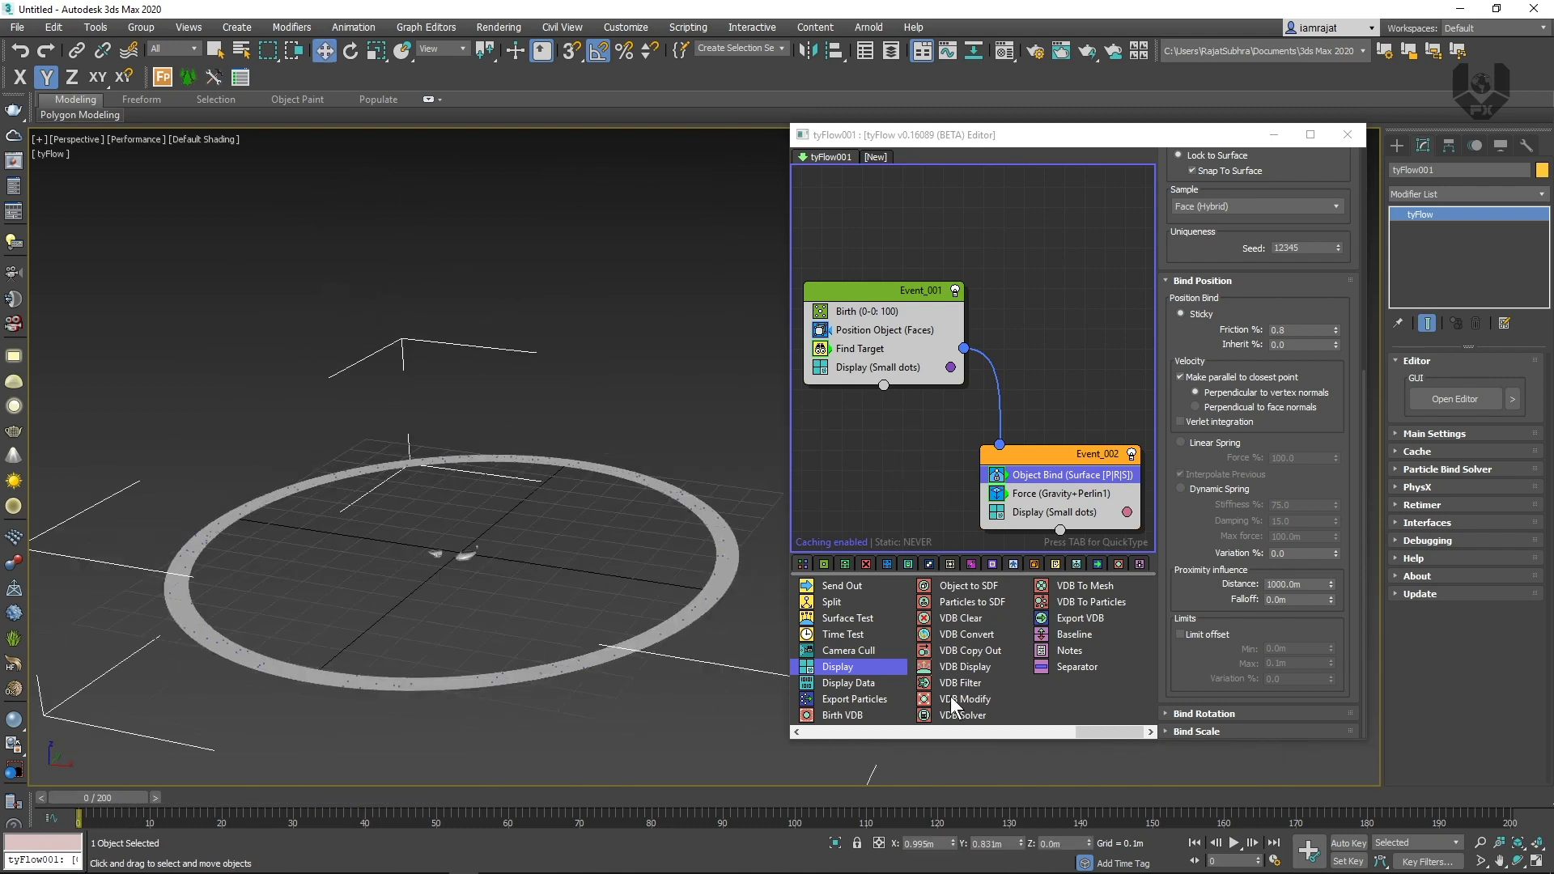
Add a Spline Paths operator below Find Target in Event_001 and another below Object Bind in Event_002
click(877, 536)
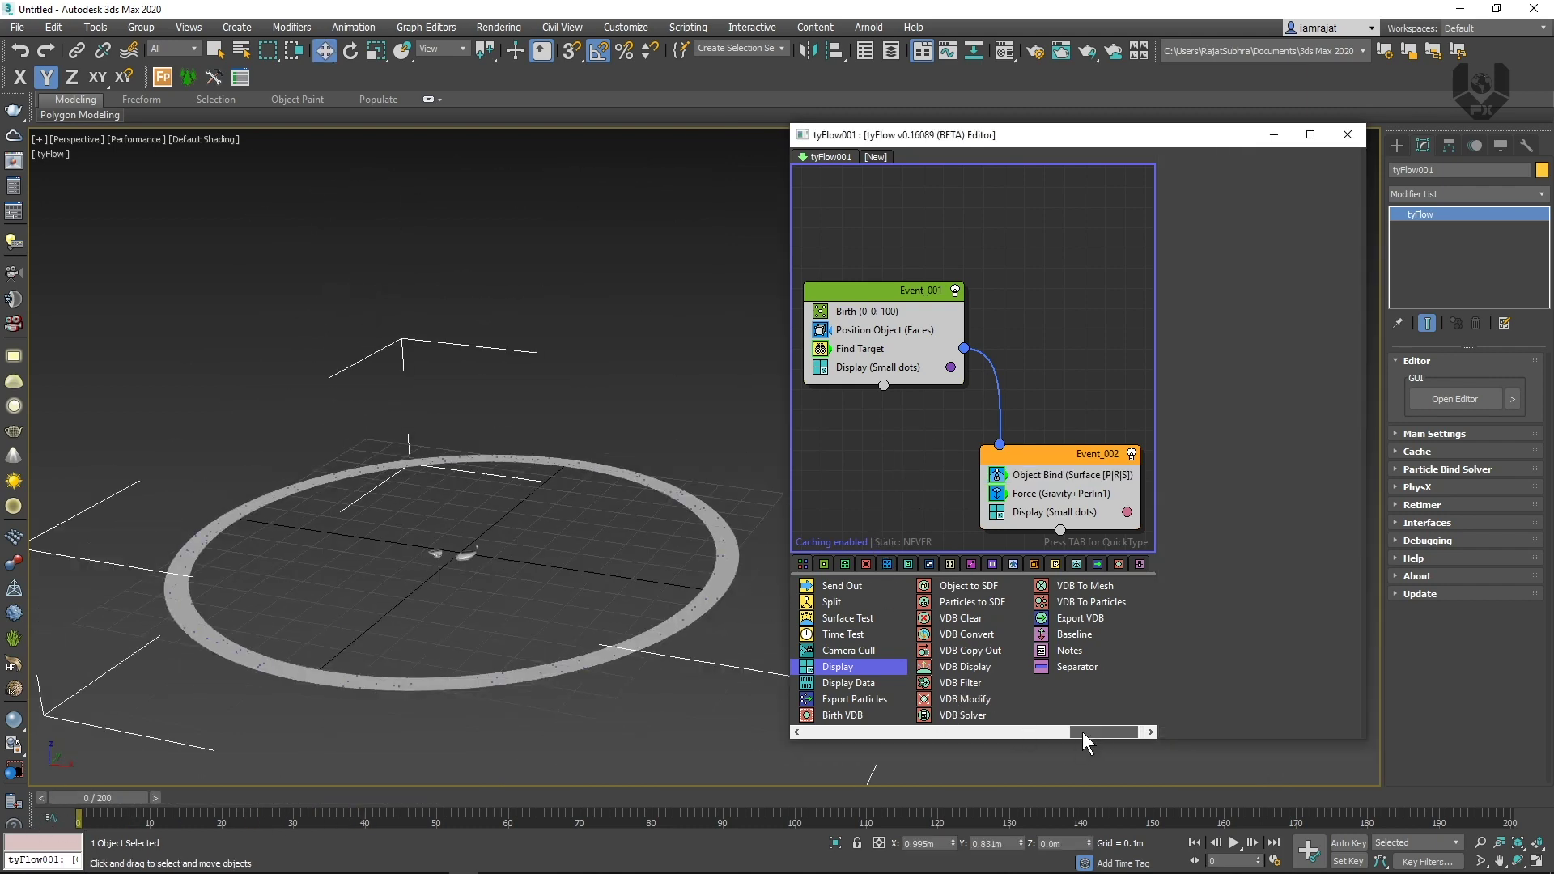
drag(1081, 732, 1050, 730)
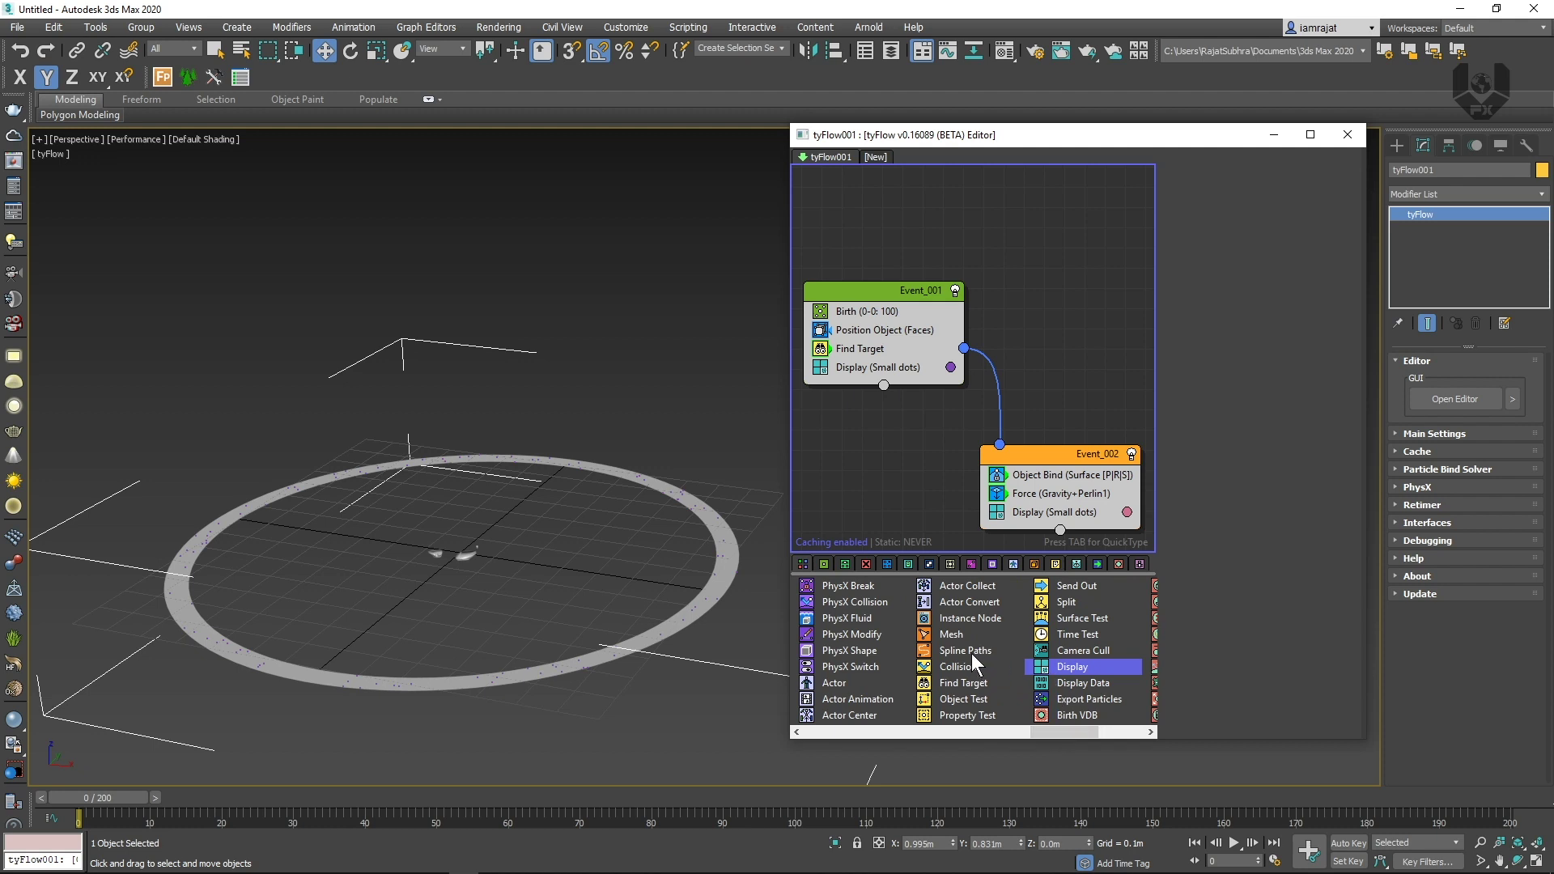
mouse_move(971, 651)
mouse_down()
mouse_move(947, 519)
mouse_move(887, 357)
mouse_up()
drag(982, 655, 1049, 492)
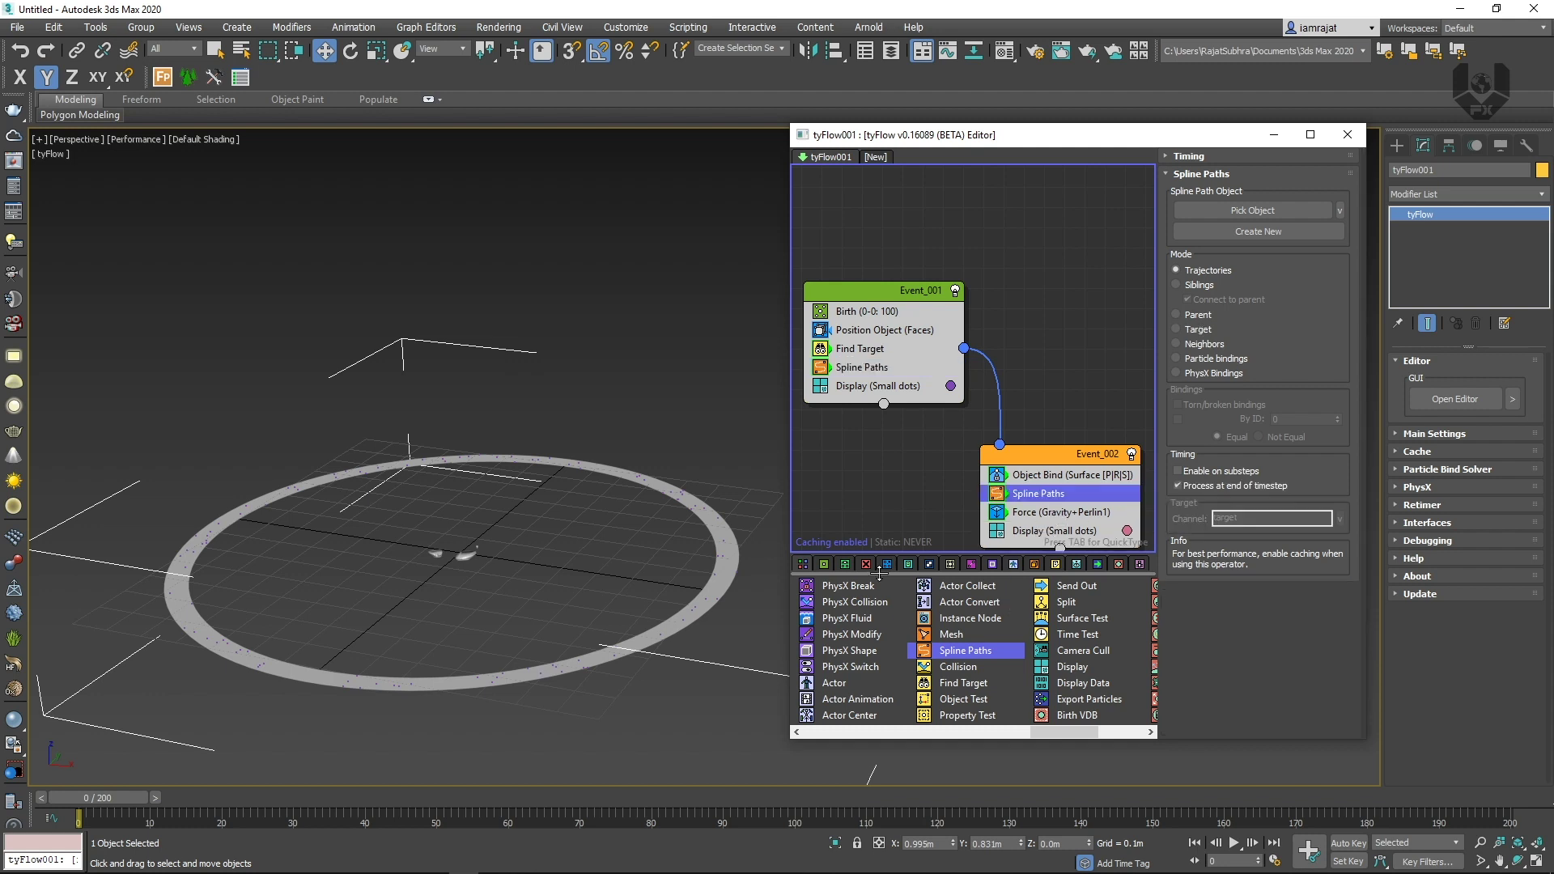
Create a new spline object for Event_001's Spline Paths, preview the trajectories to frame 21, and return to frame 0
click(862, 368)
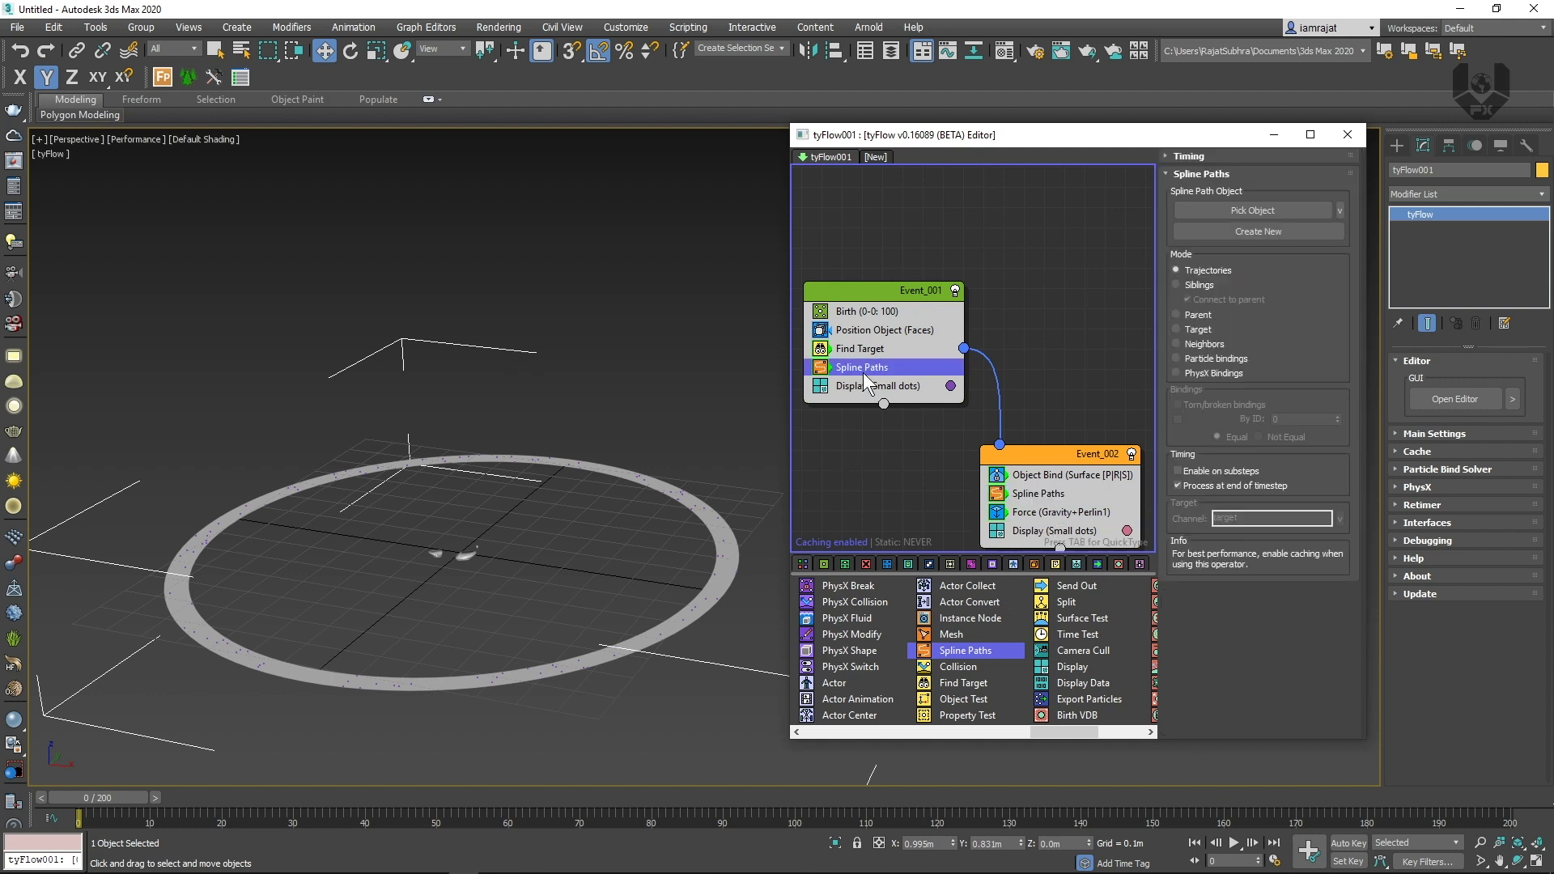
click(1275, 236)
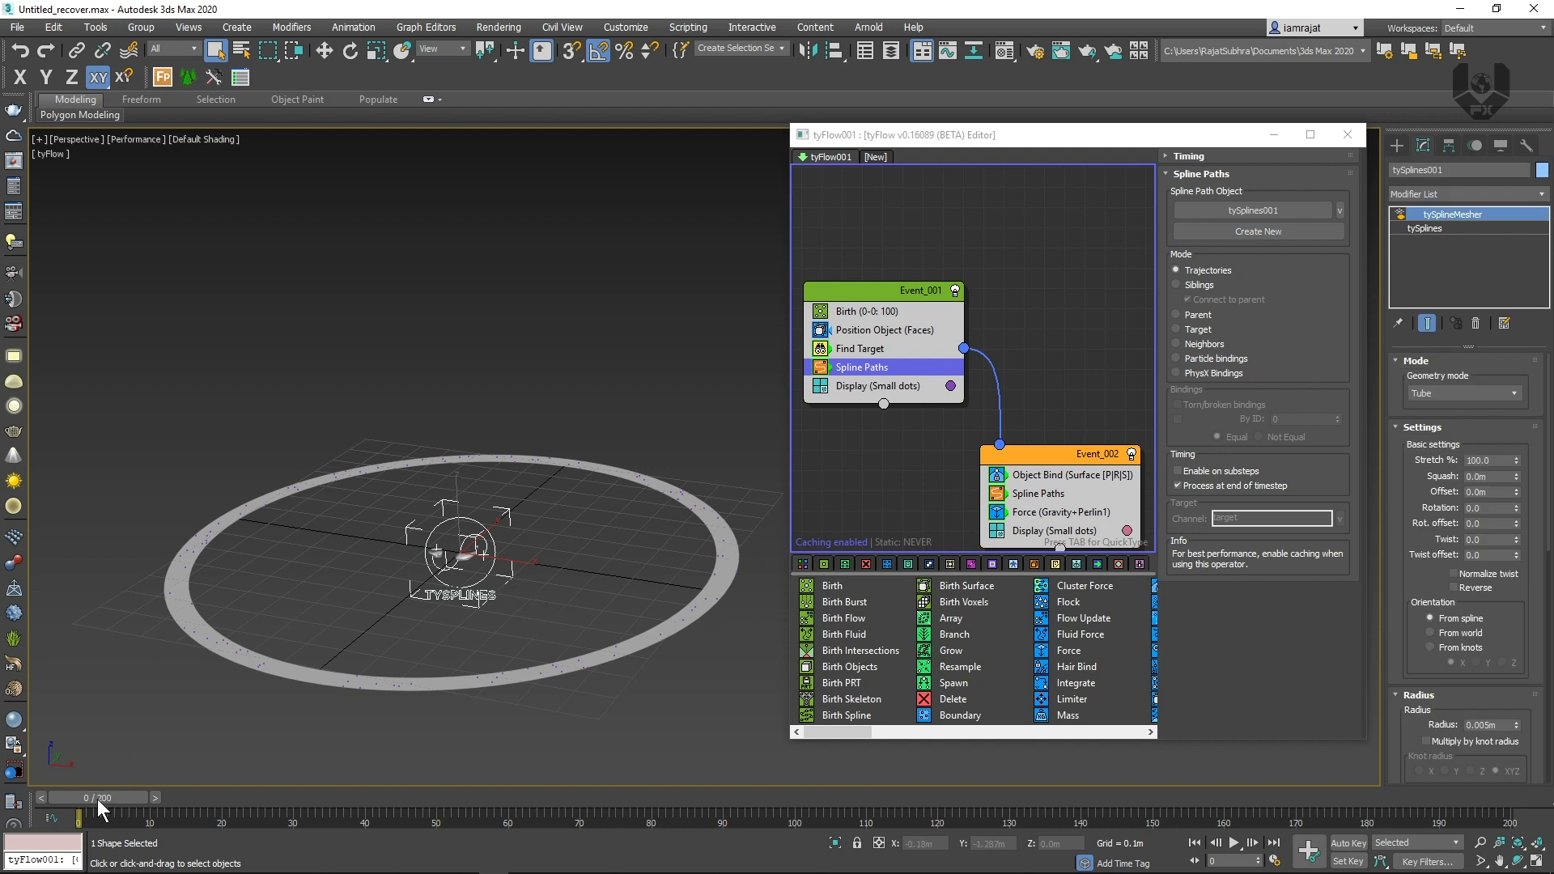
drag(97, 798, 162, 799)
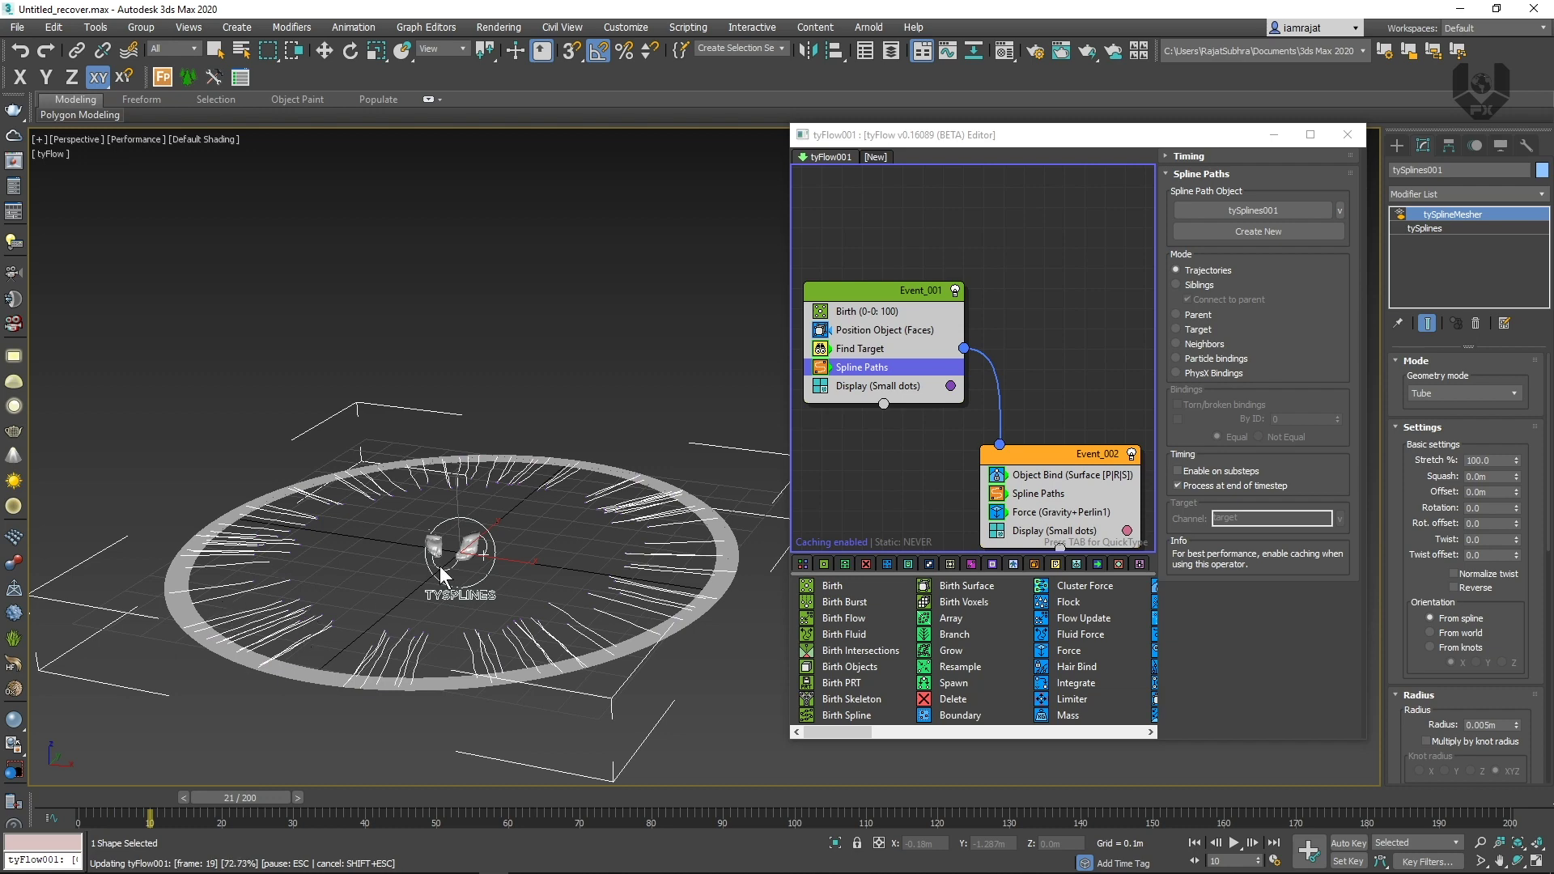
scroll(486, 558, up, 8)
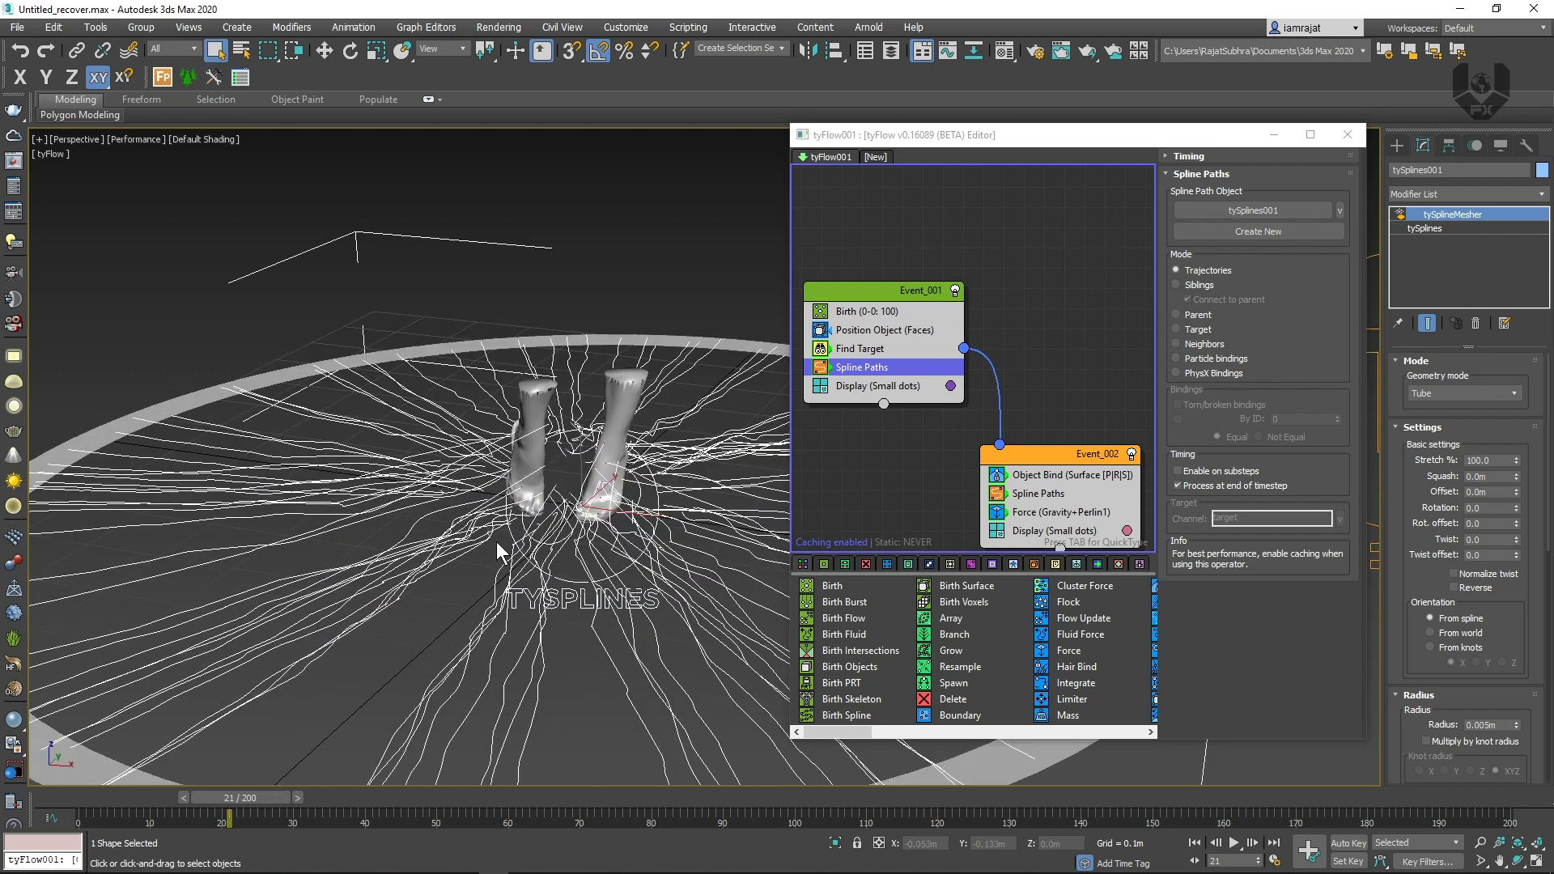
scroll(497, 552, down, 8)
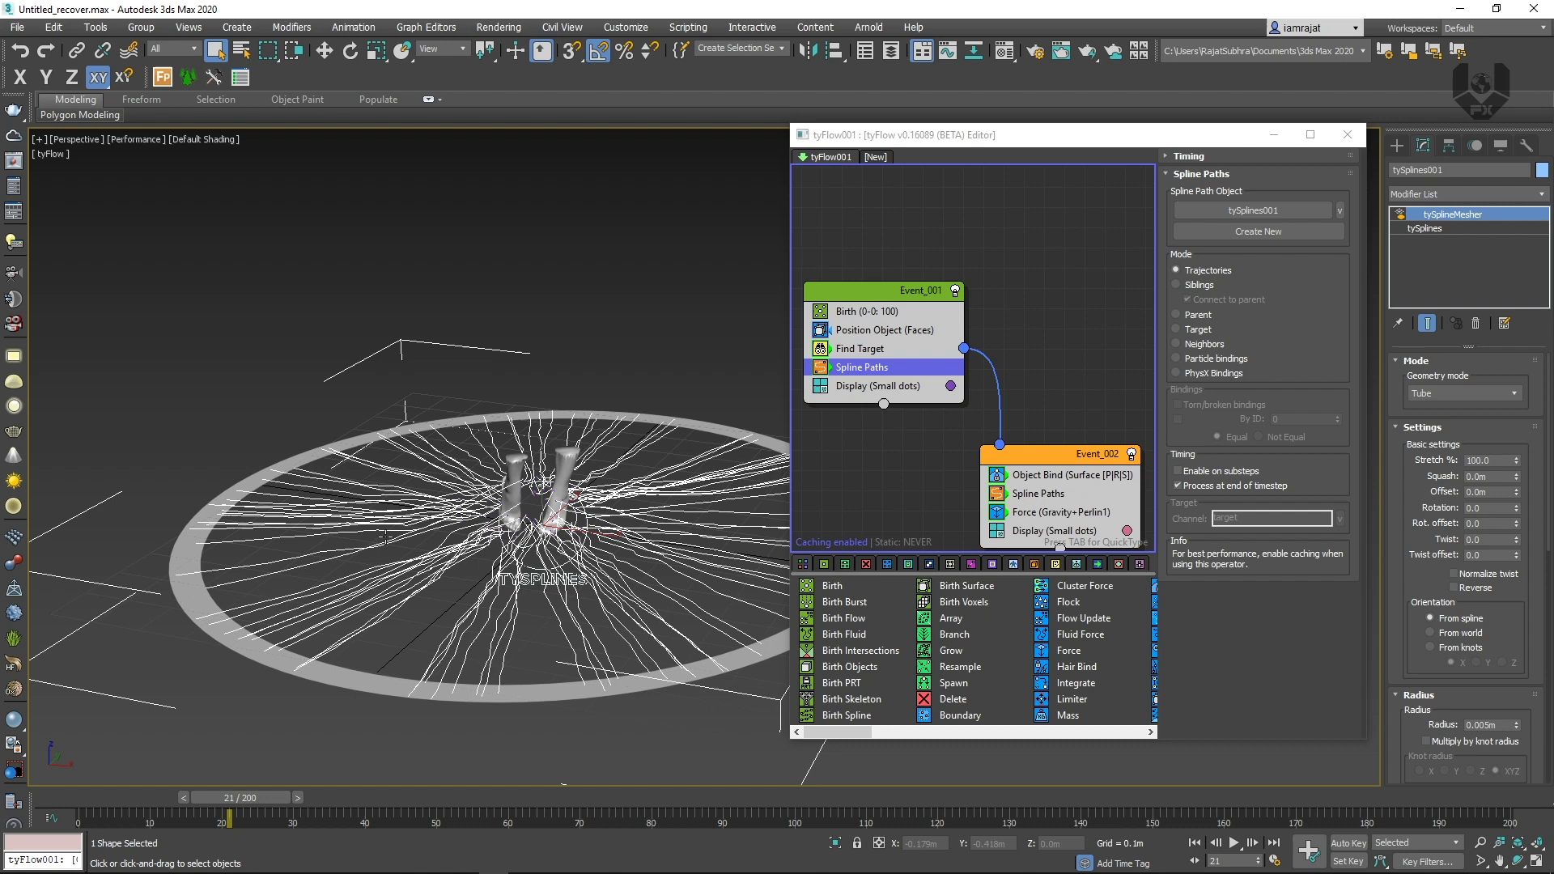
middle_drag(462, 547, 401, 562)
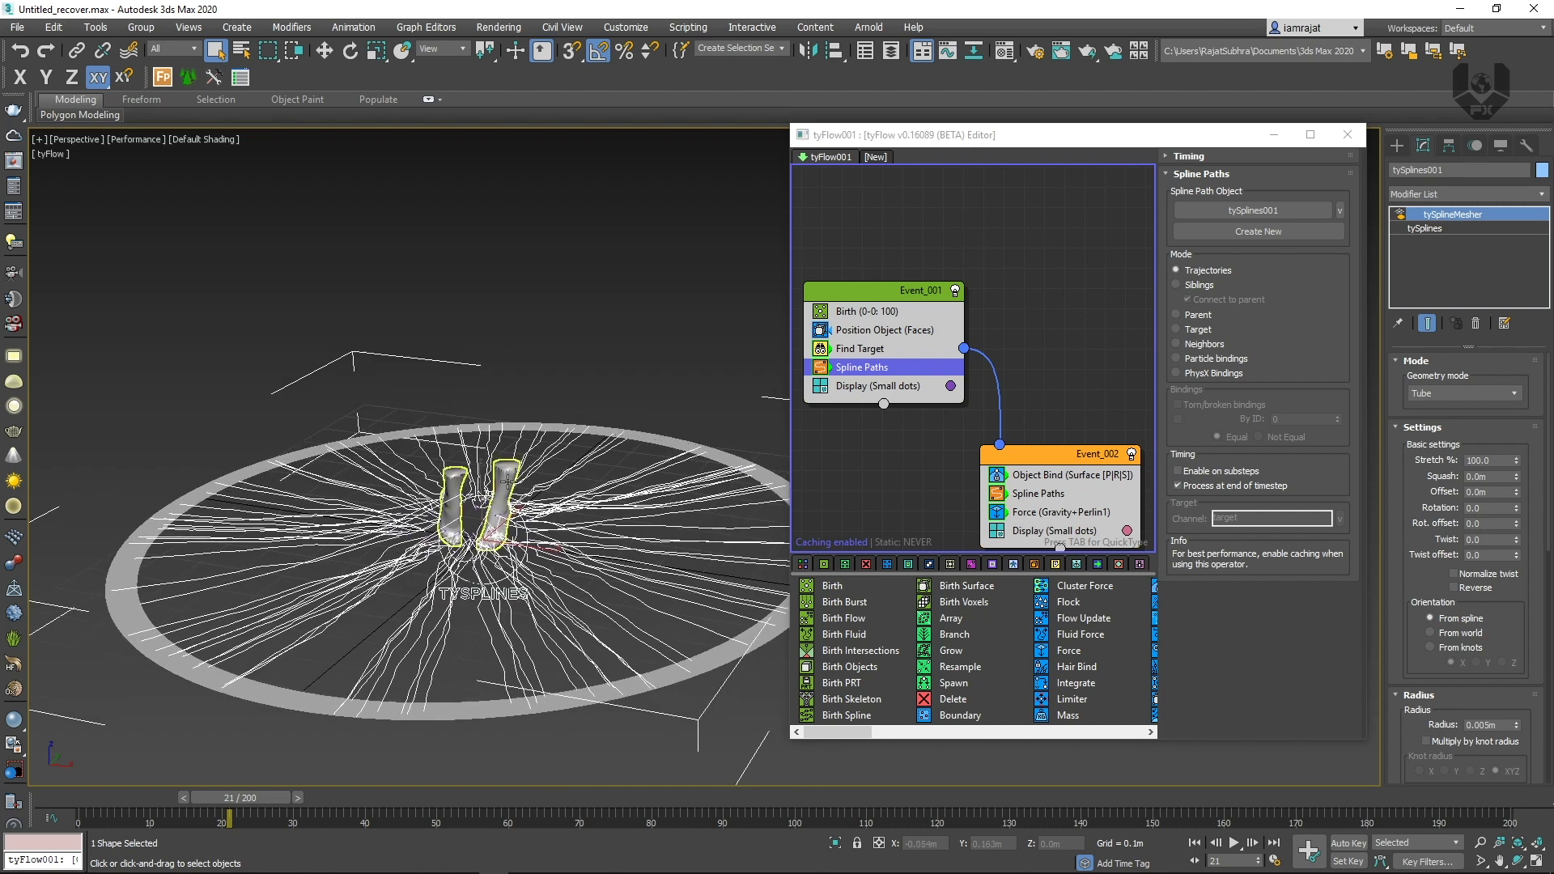
key(Home)
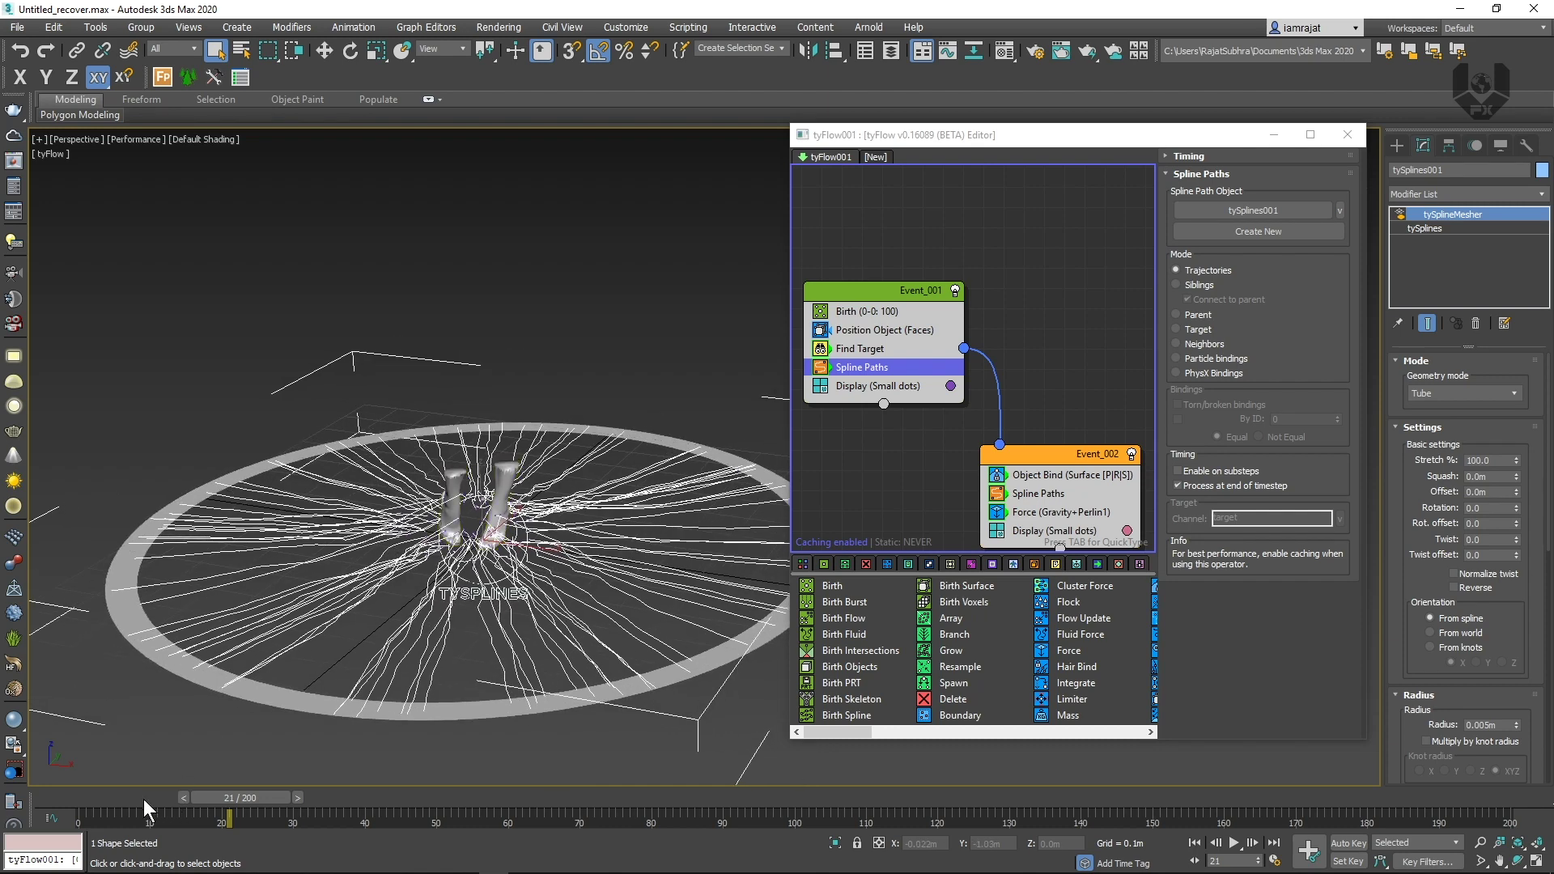
Create a separate new spline object for Event_002's Spline Paths and preview the resulting trajectories along the timeline
click(1019, 495)
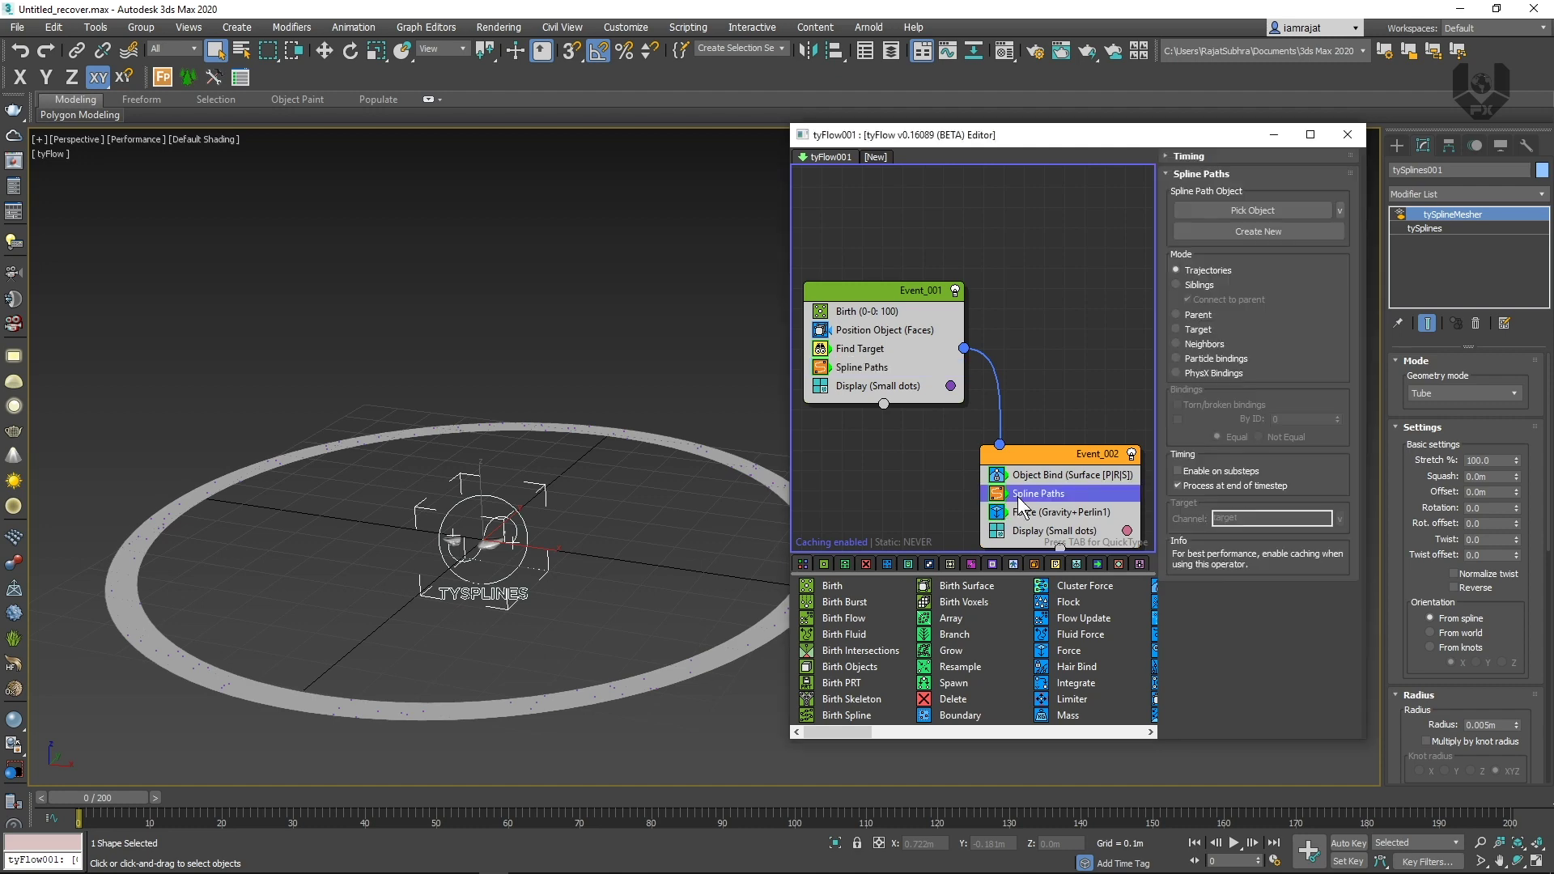
click(1300, 231)
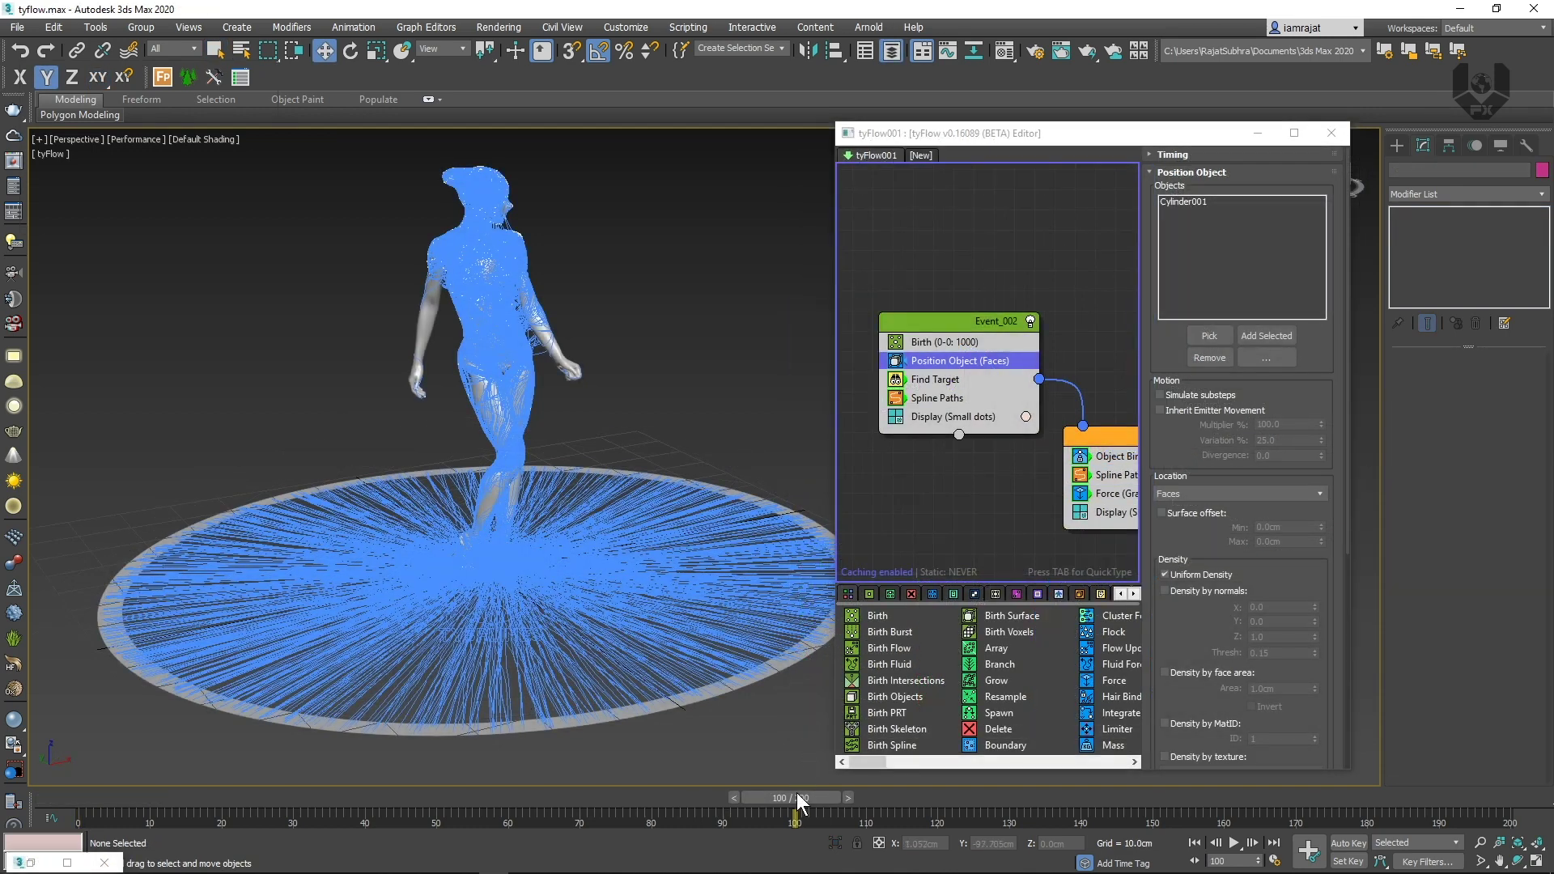
drag(796, 793, 404, 814)
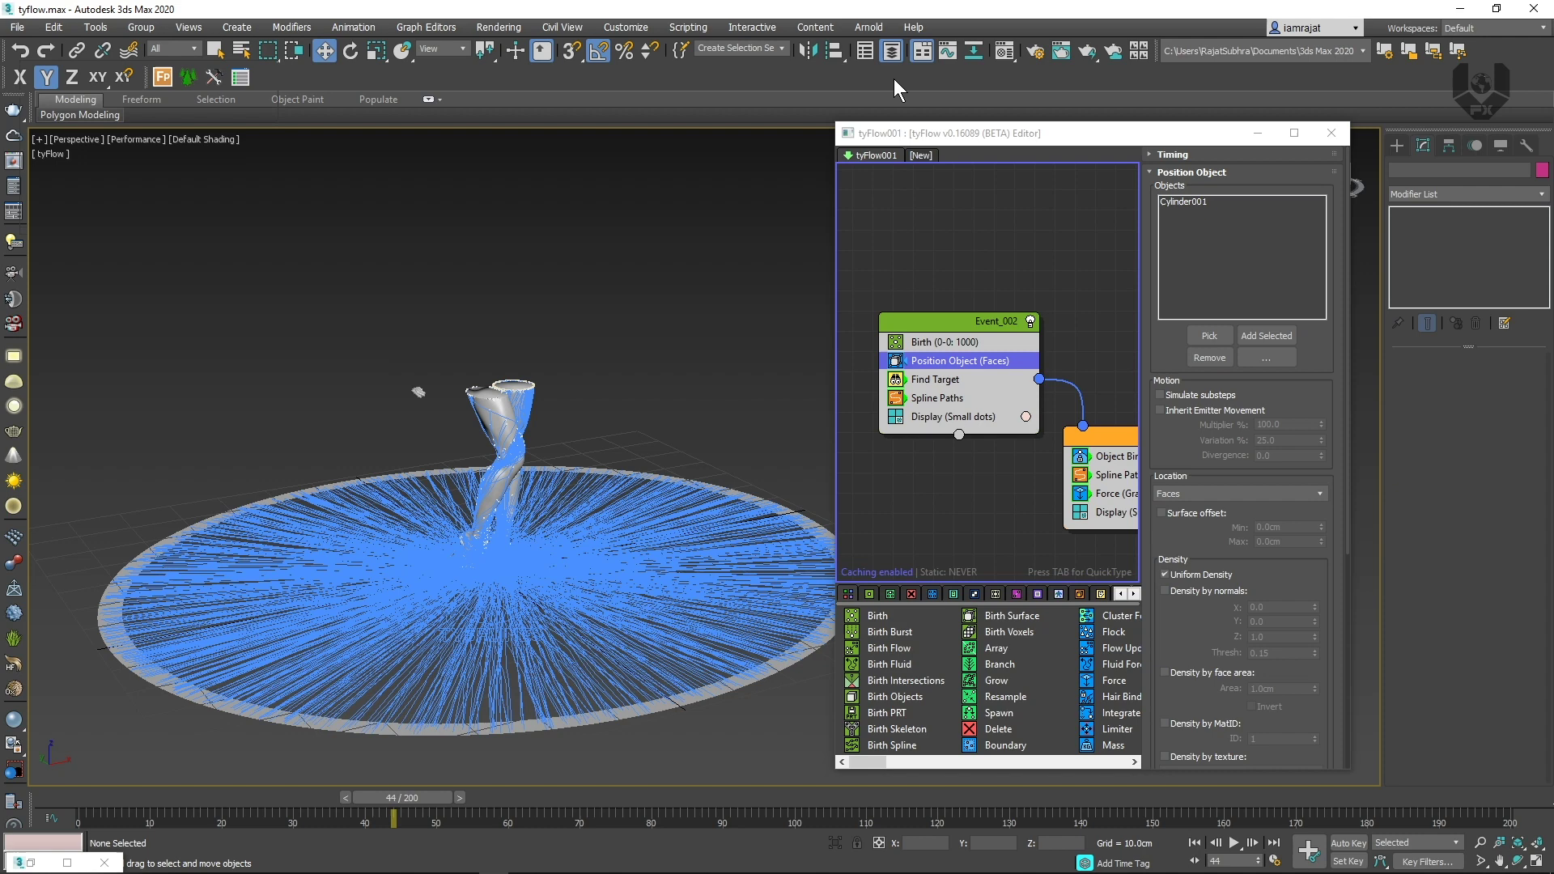
Expand the default layer in the Layer Explorer and select the tySplines001 object
click(891, 53)
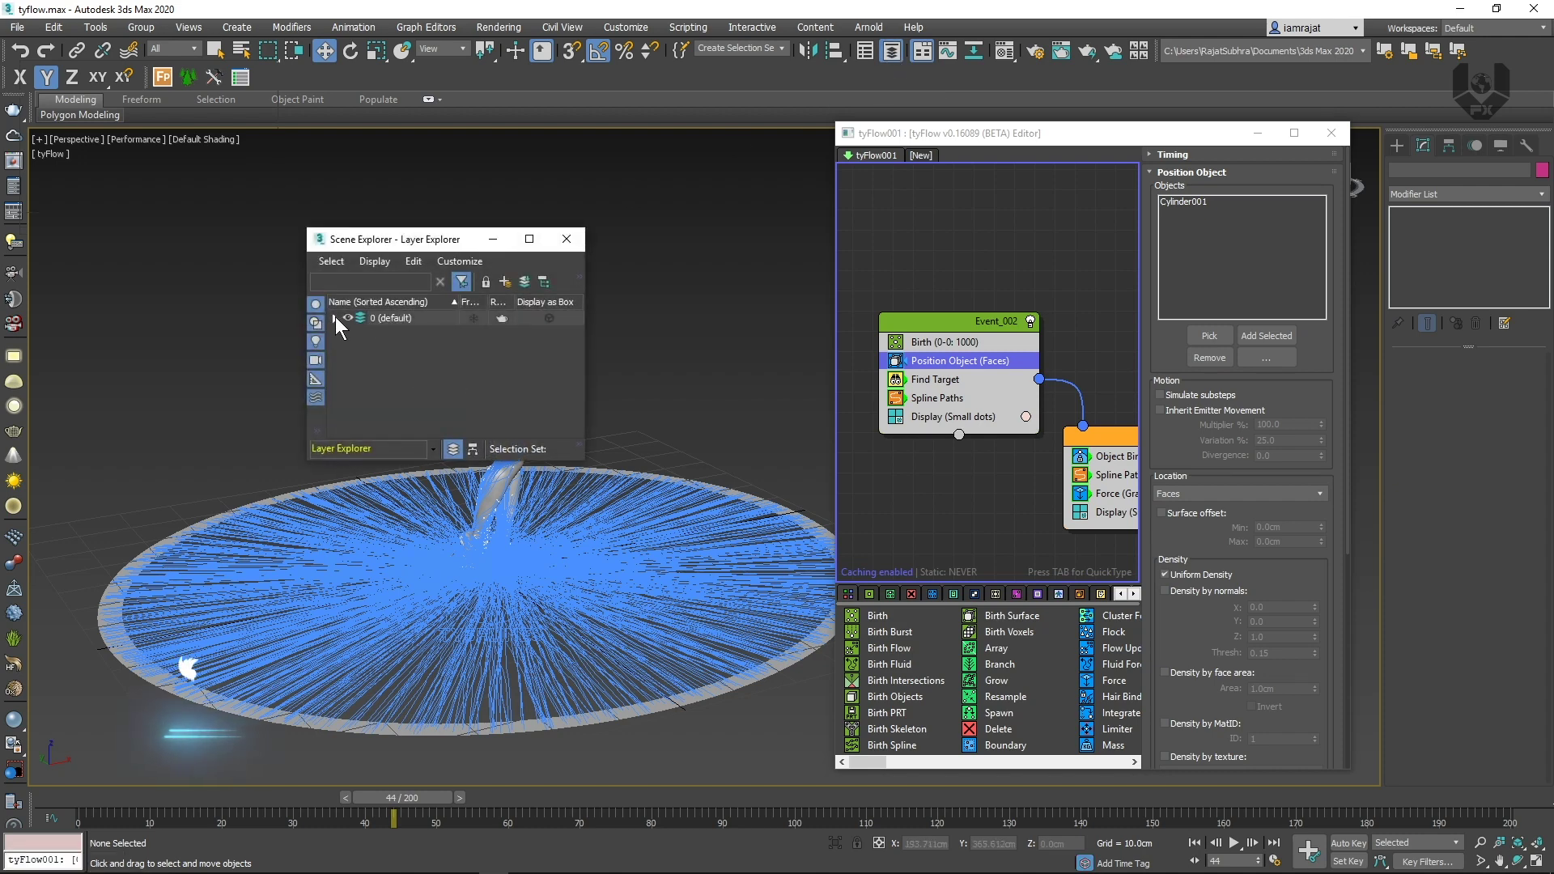
click(362, 361)
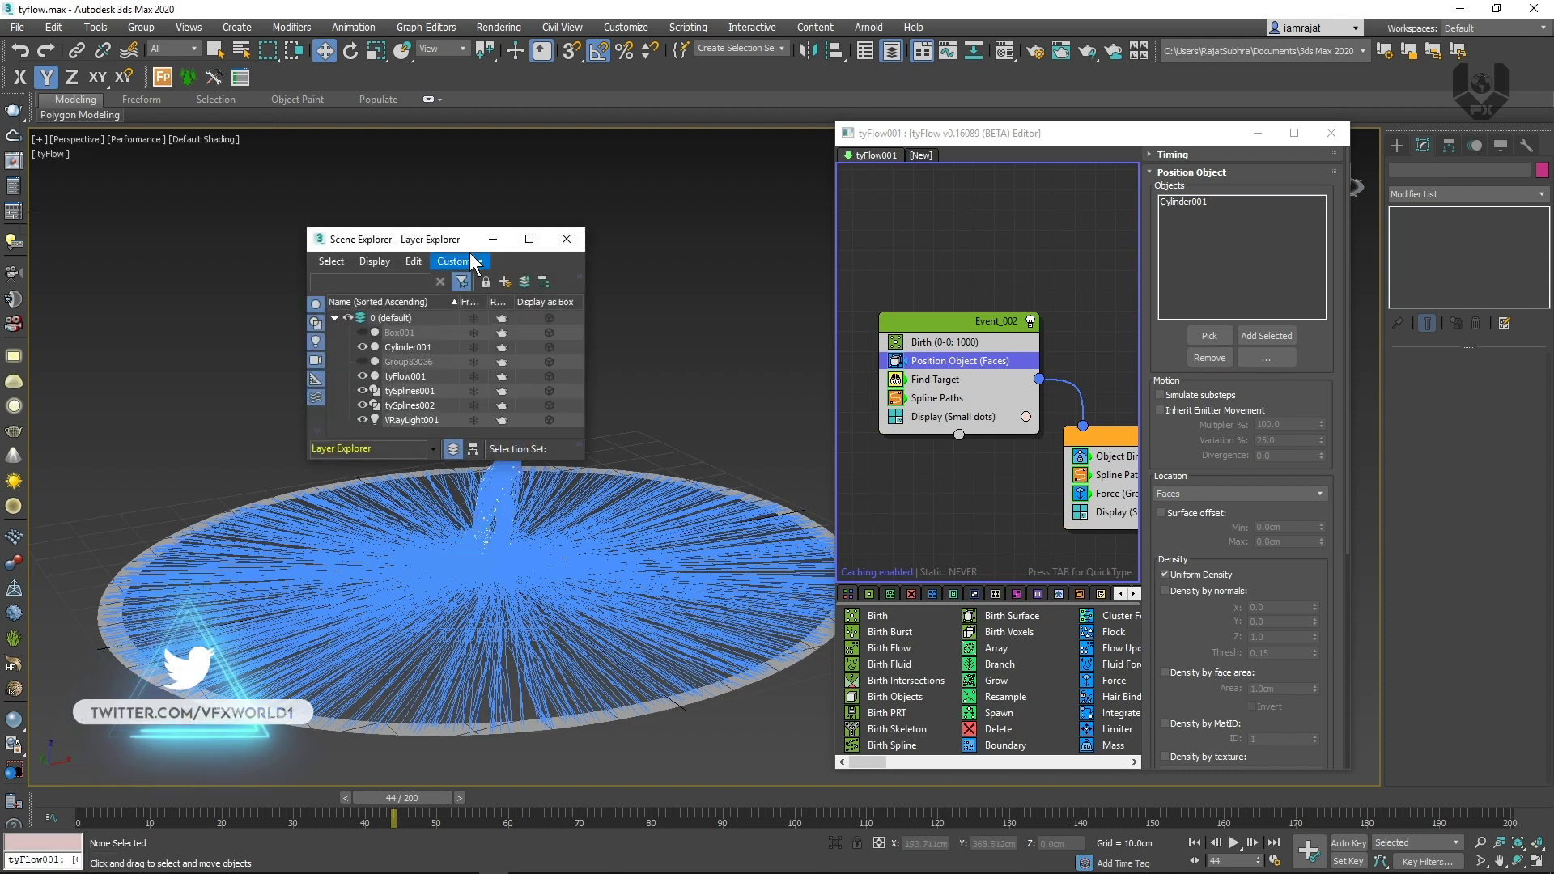
drag(438, 244, 792, 212)
click(845, 206)
alt+middle_drag(701, 448, 613, 561)
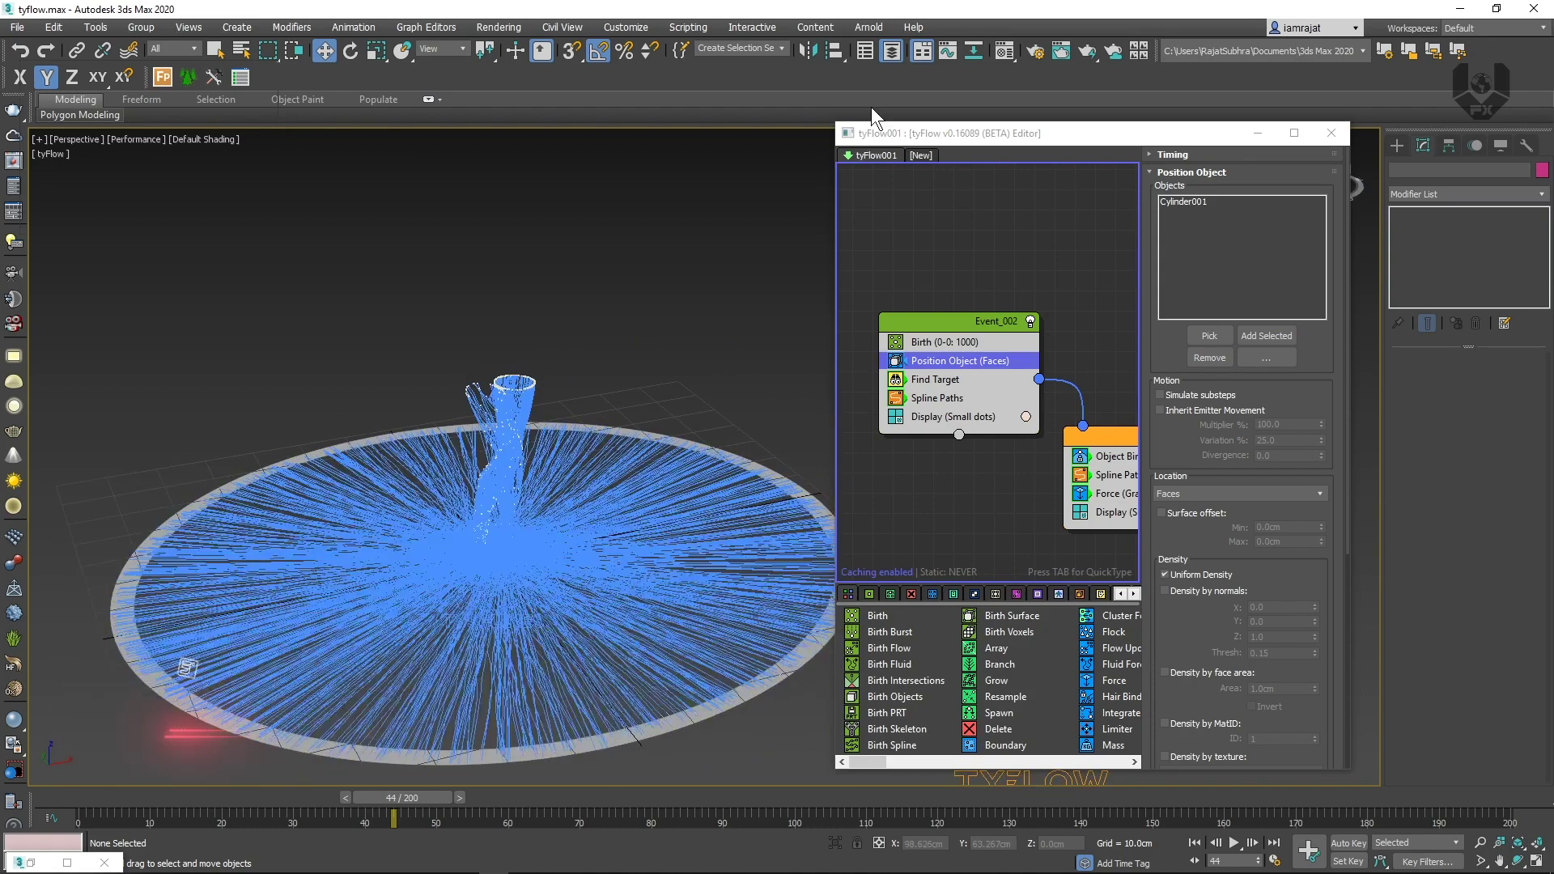
click(891, 52)
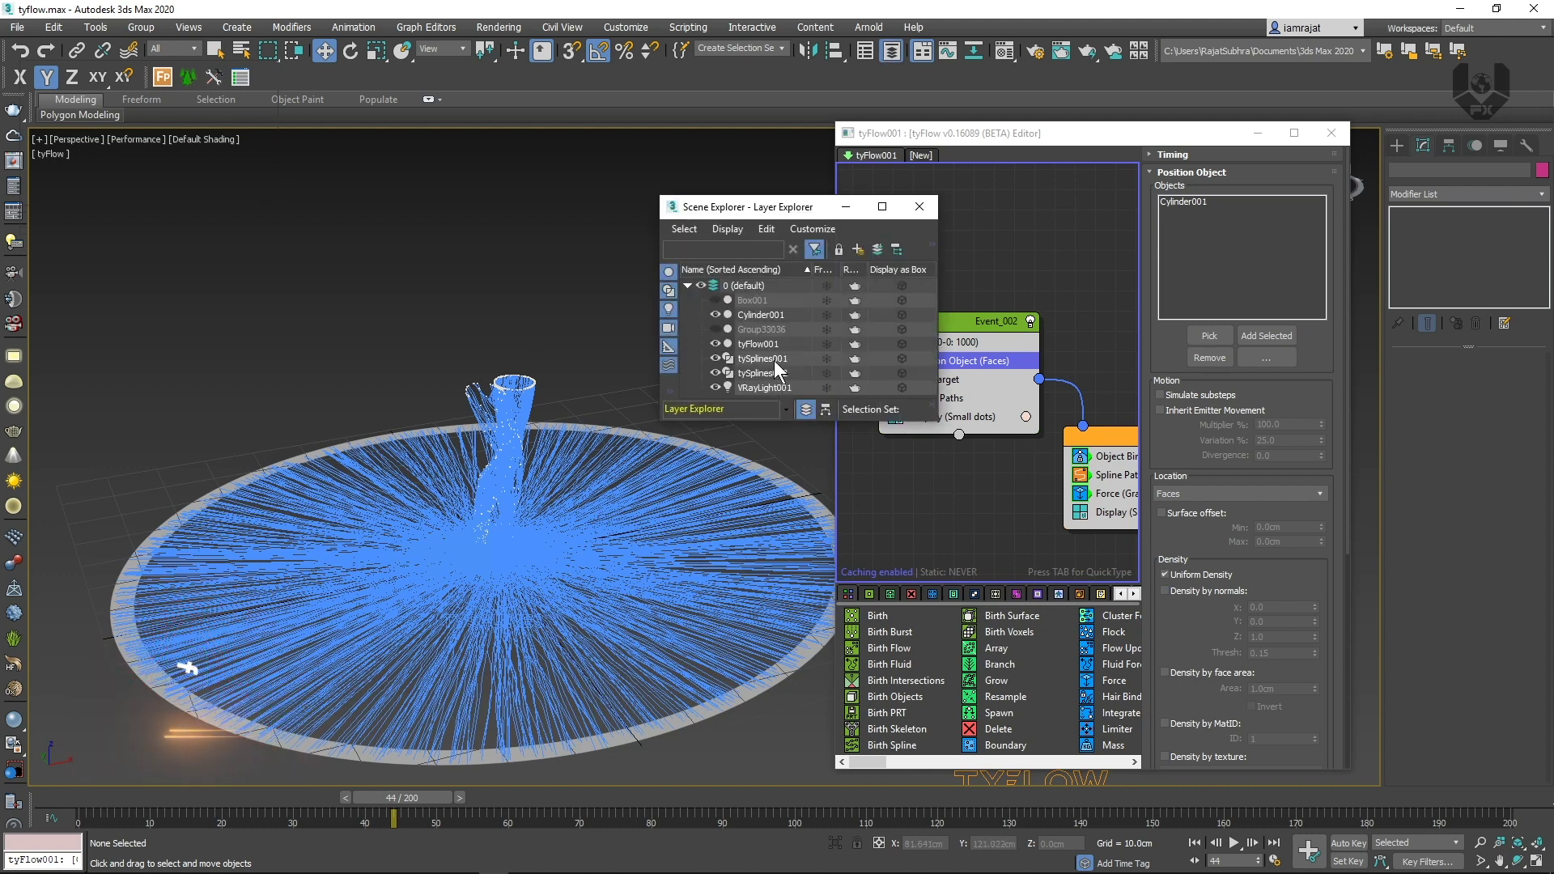
click(774, 358)
click(847, 206)
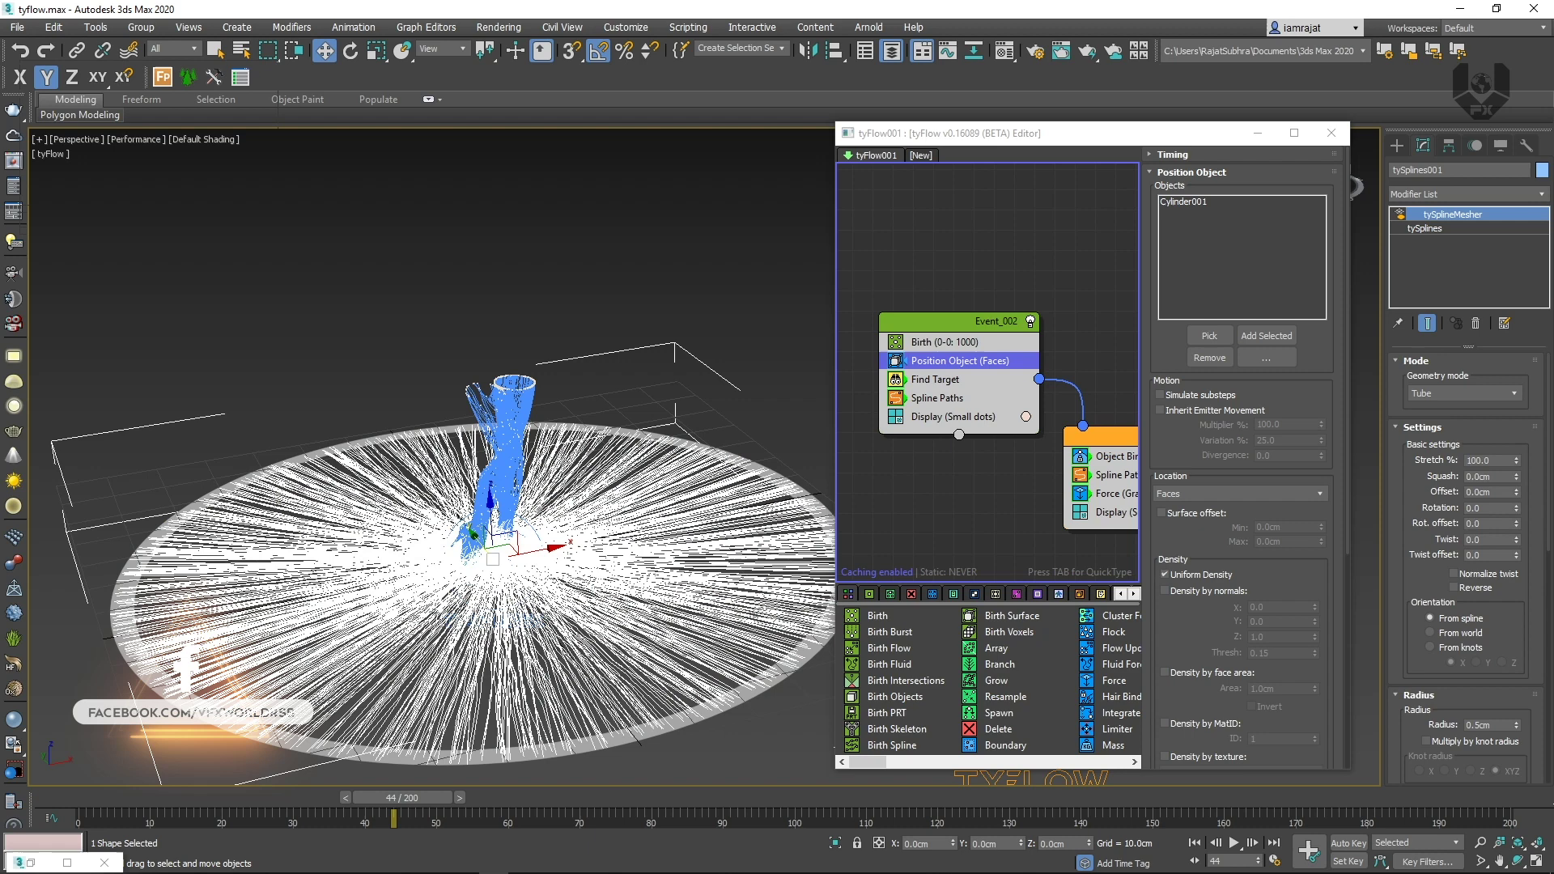
Return to frame 0, set the Max Age of the tySplines001 spline generation to 15, and preview the shortened trails along the timeline
key(Home)
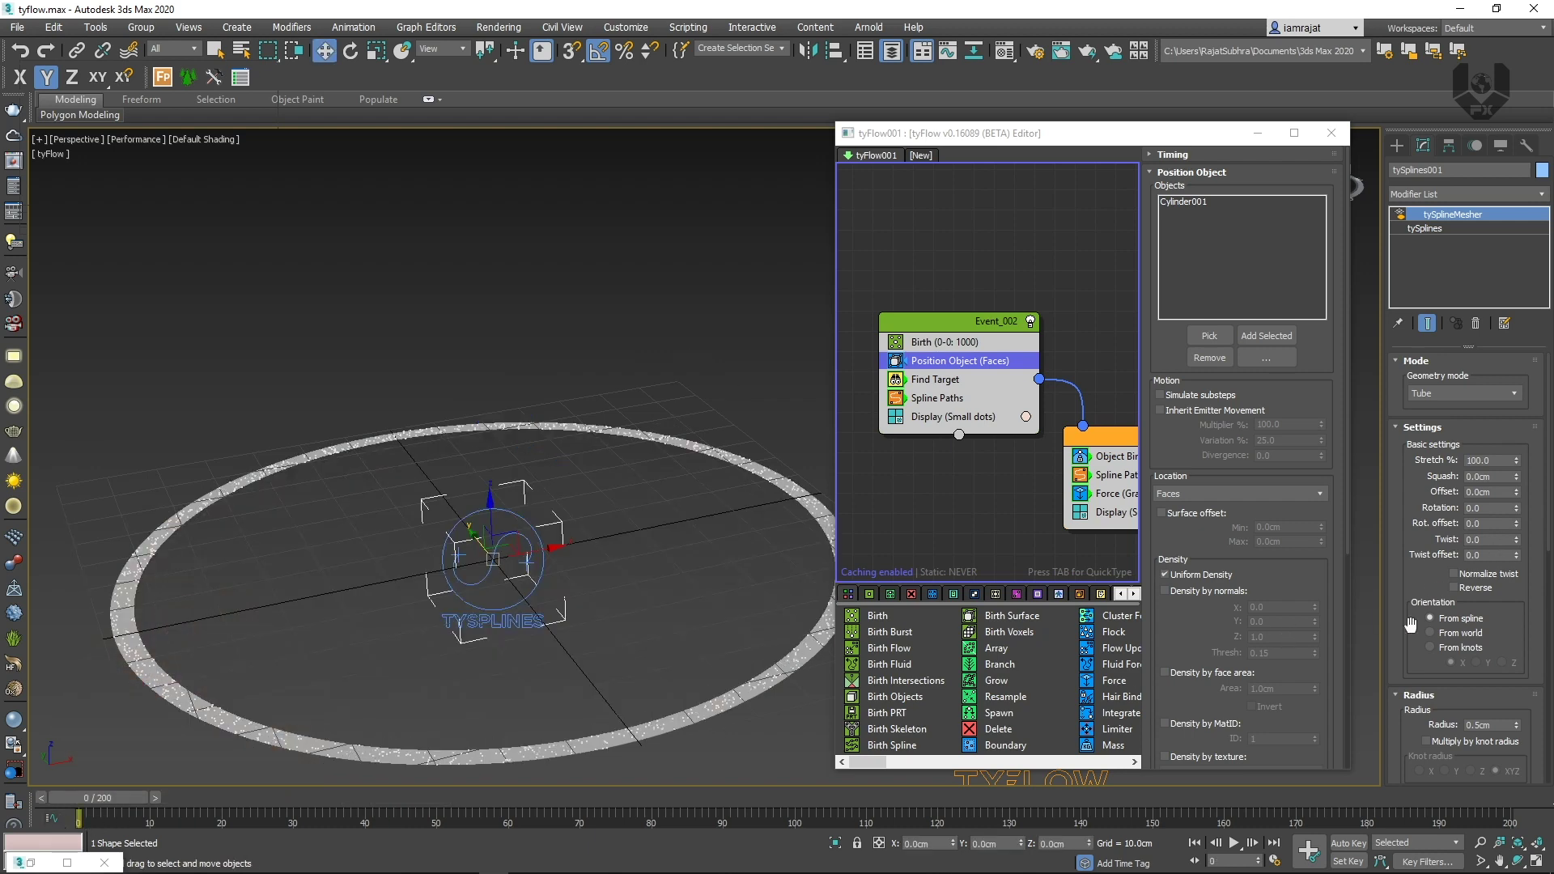
drag(1408, 625, 1431, 489)
click(1432, 228)
scroll(1422, 434, down, 5)
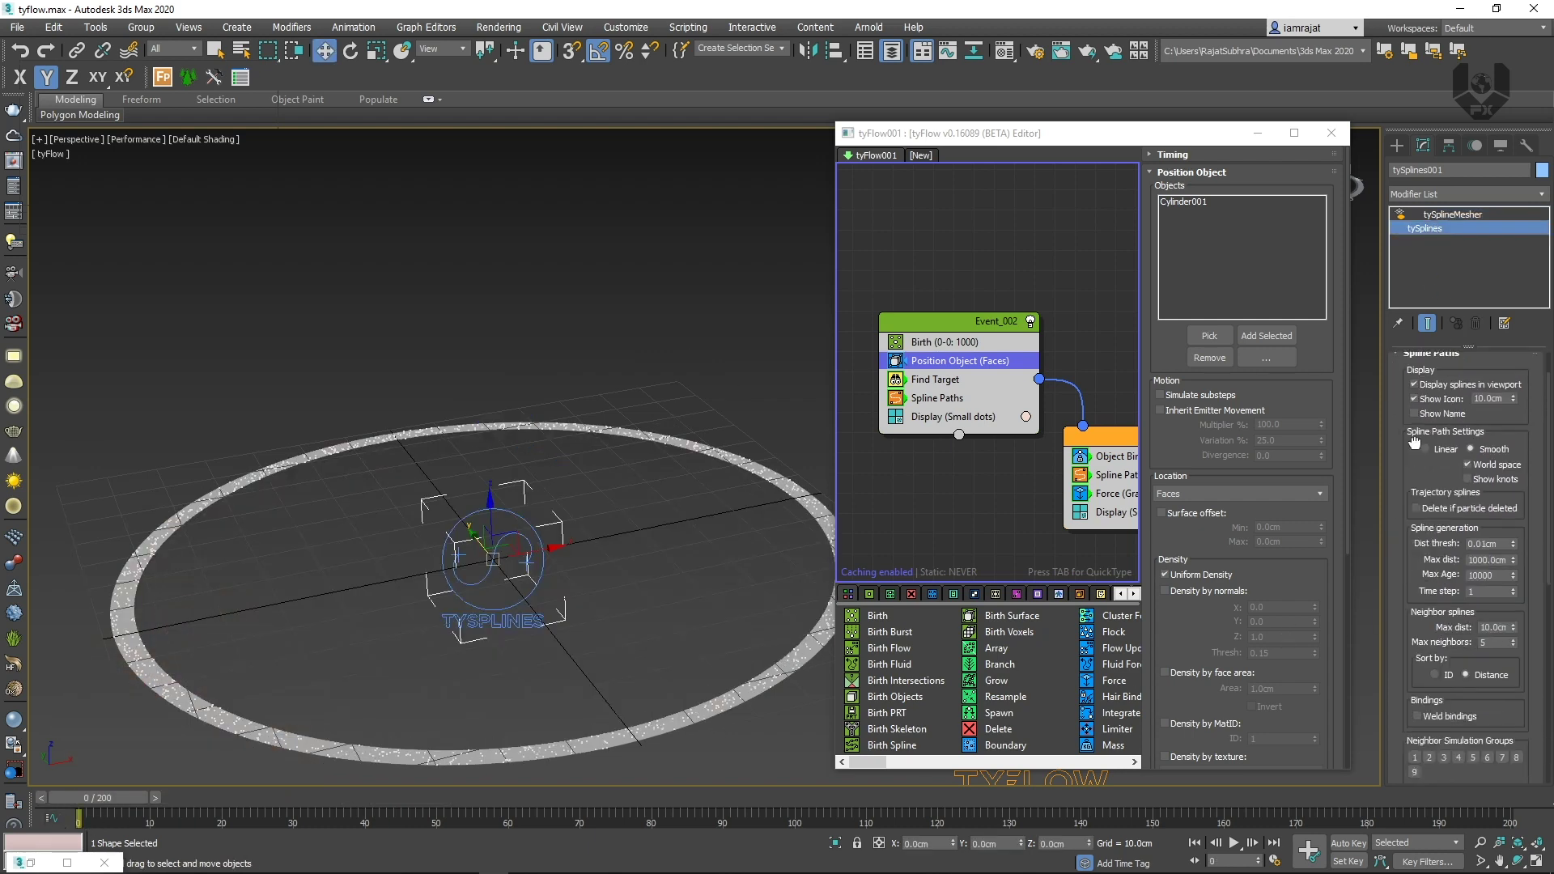
scroll(1502, 460, up, 5)
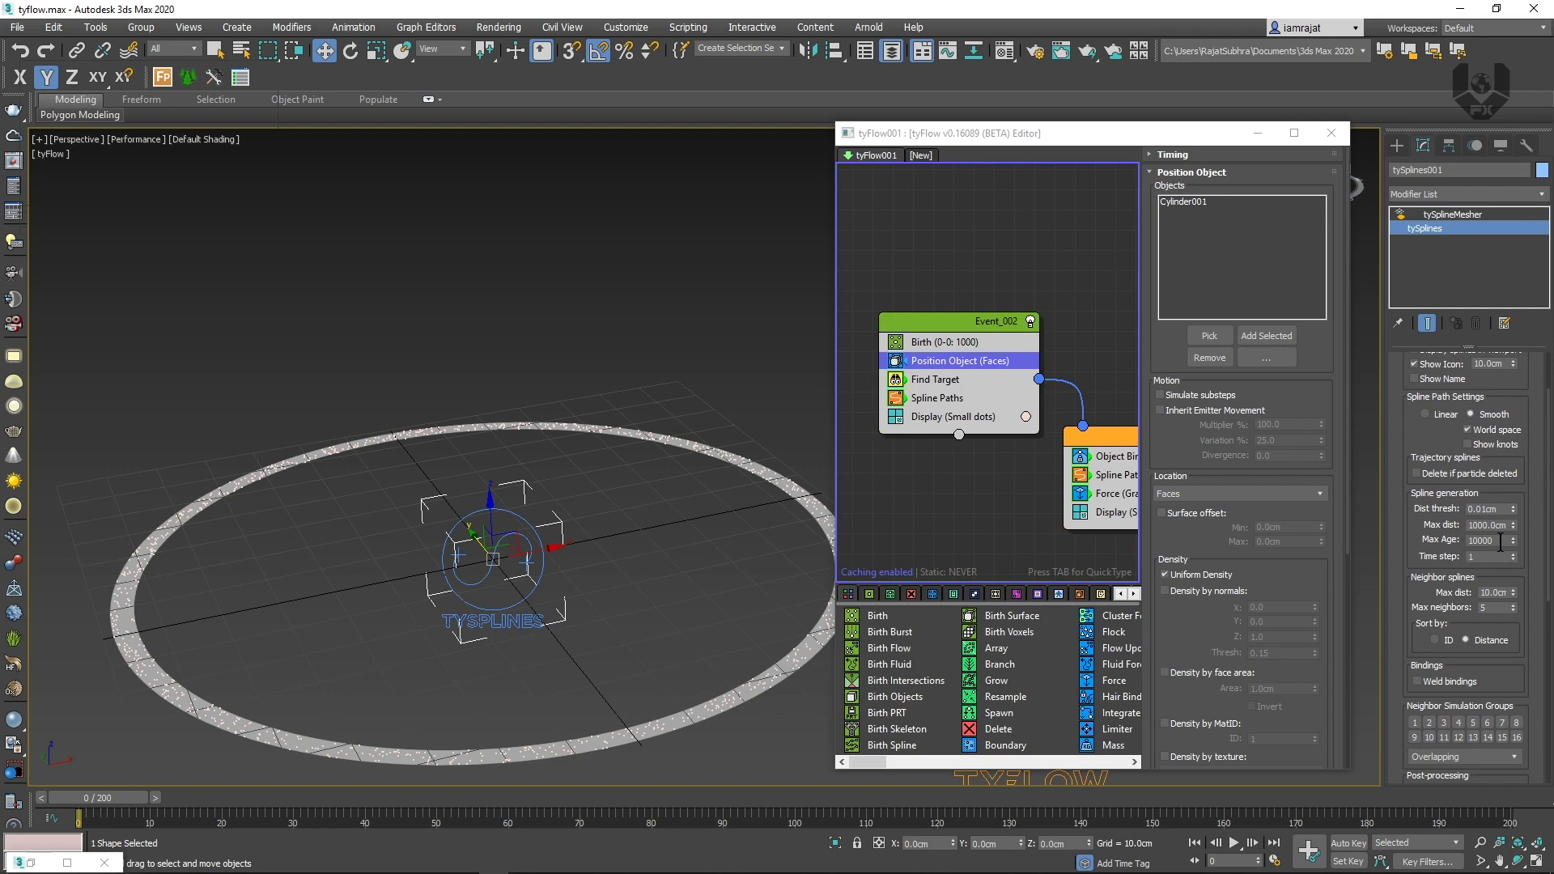
double_click(1499, 541)
text(15)
drag(47, 804, 268, 795)
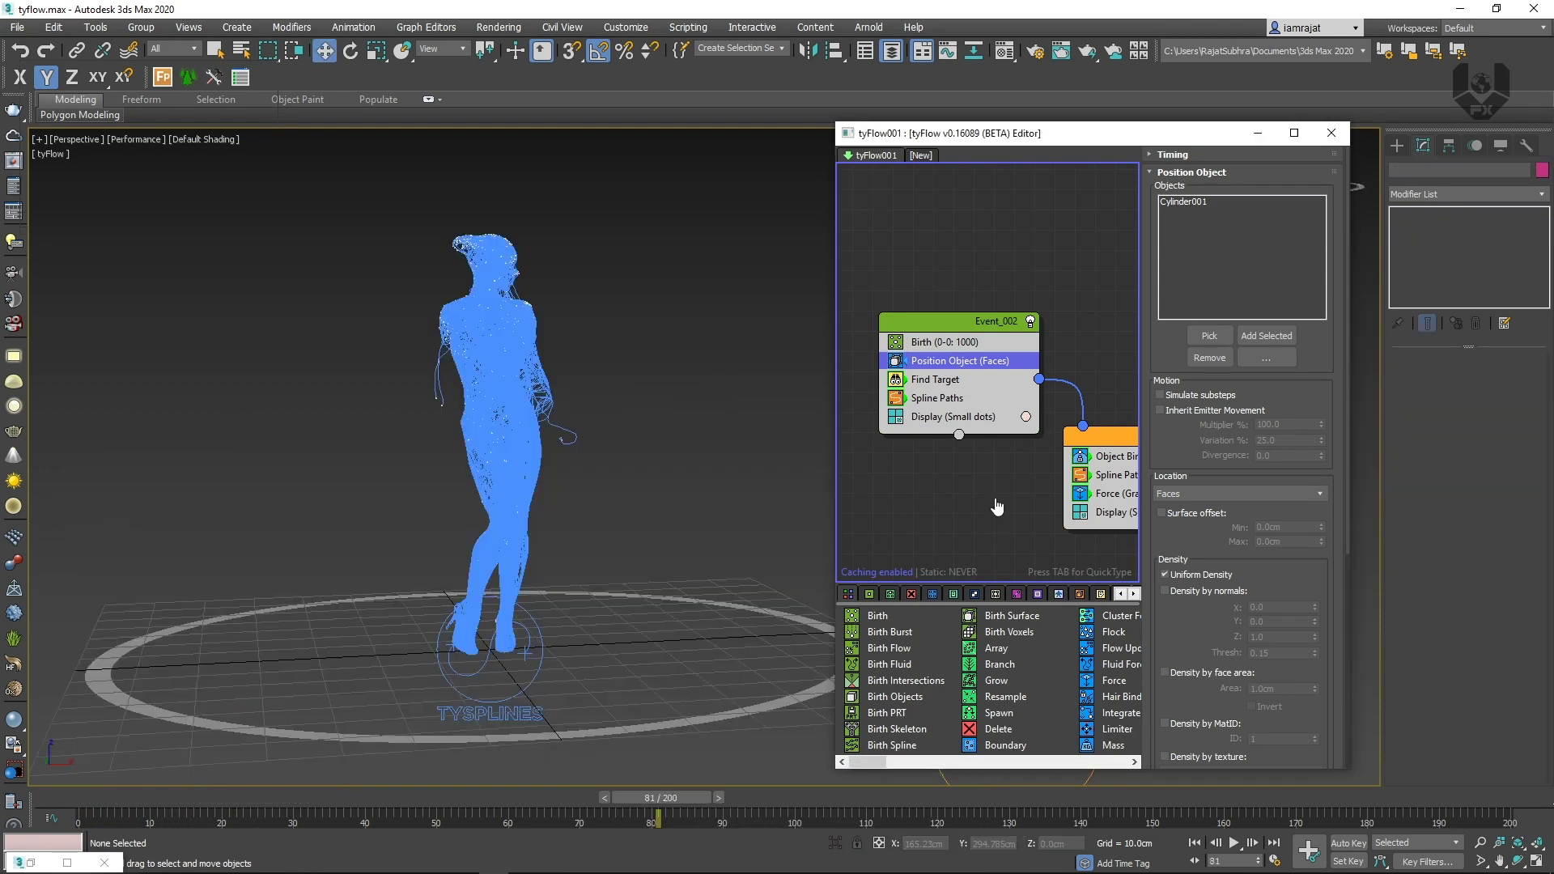
Widen the tyFlow editor to fit both events and add a Mesh operator between Spline Paths and Display in the birth event
middle_drag(999, 509, 971, 506)
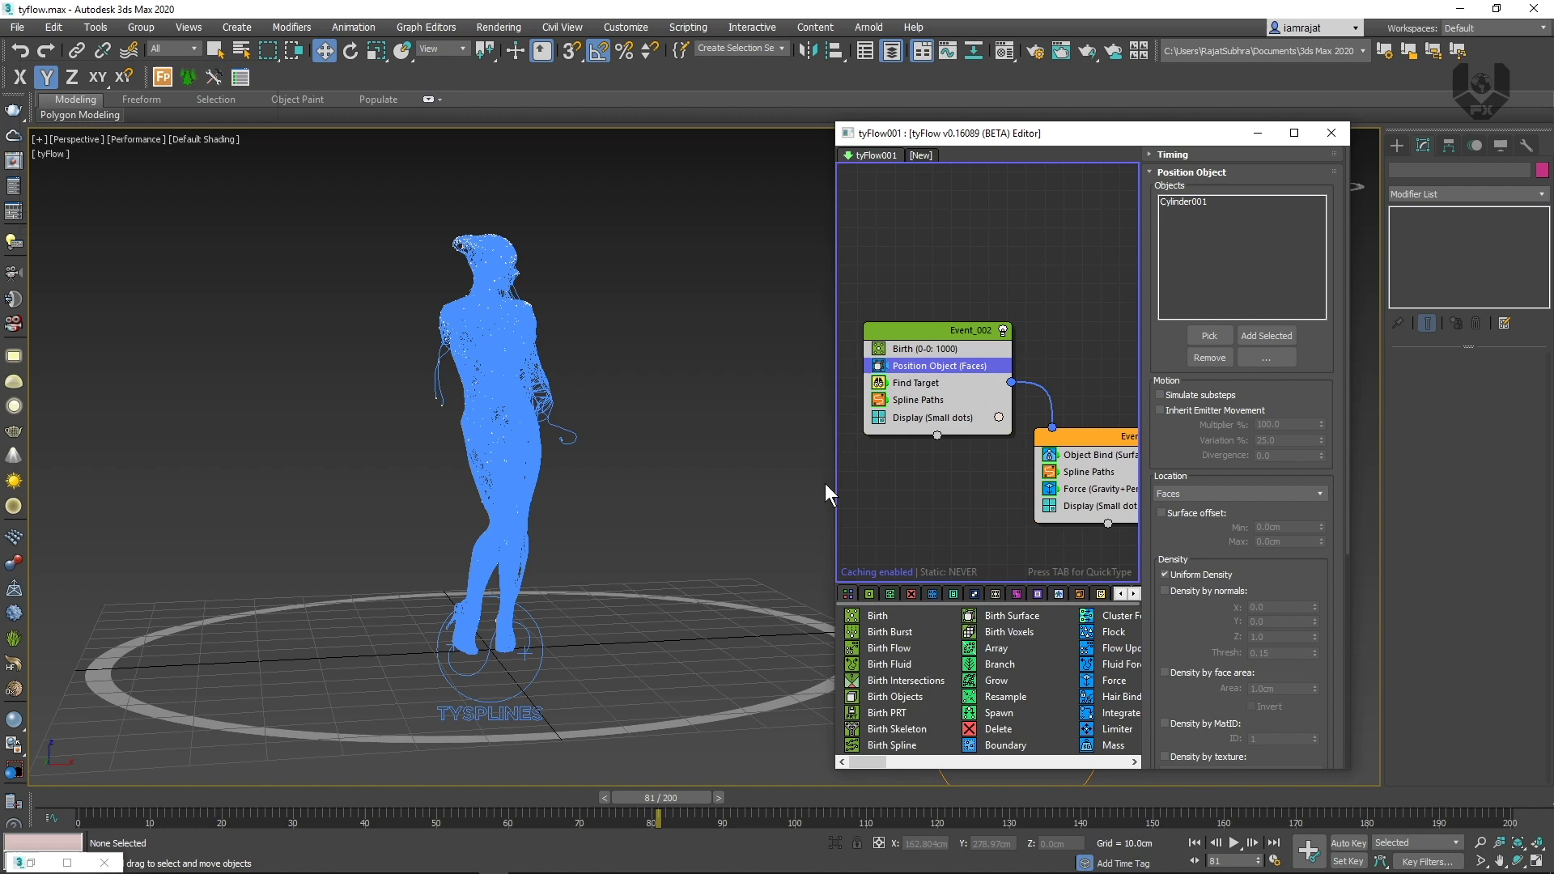
drag(836, 489, 772, 490)
scroll(873, 456, down, 1)
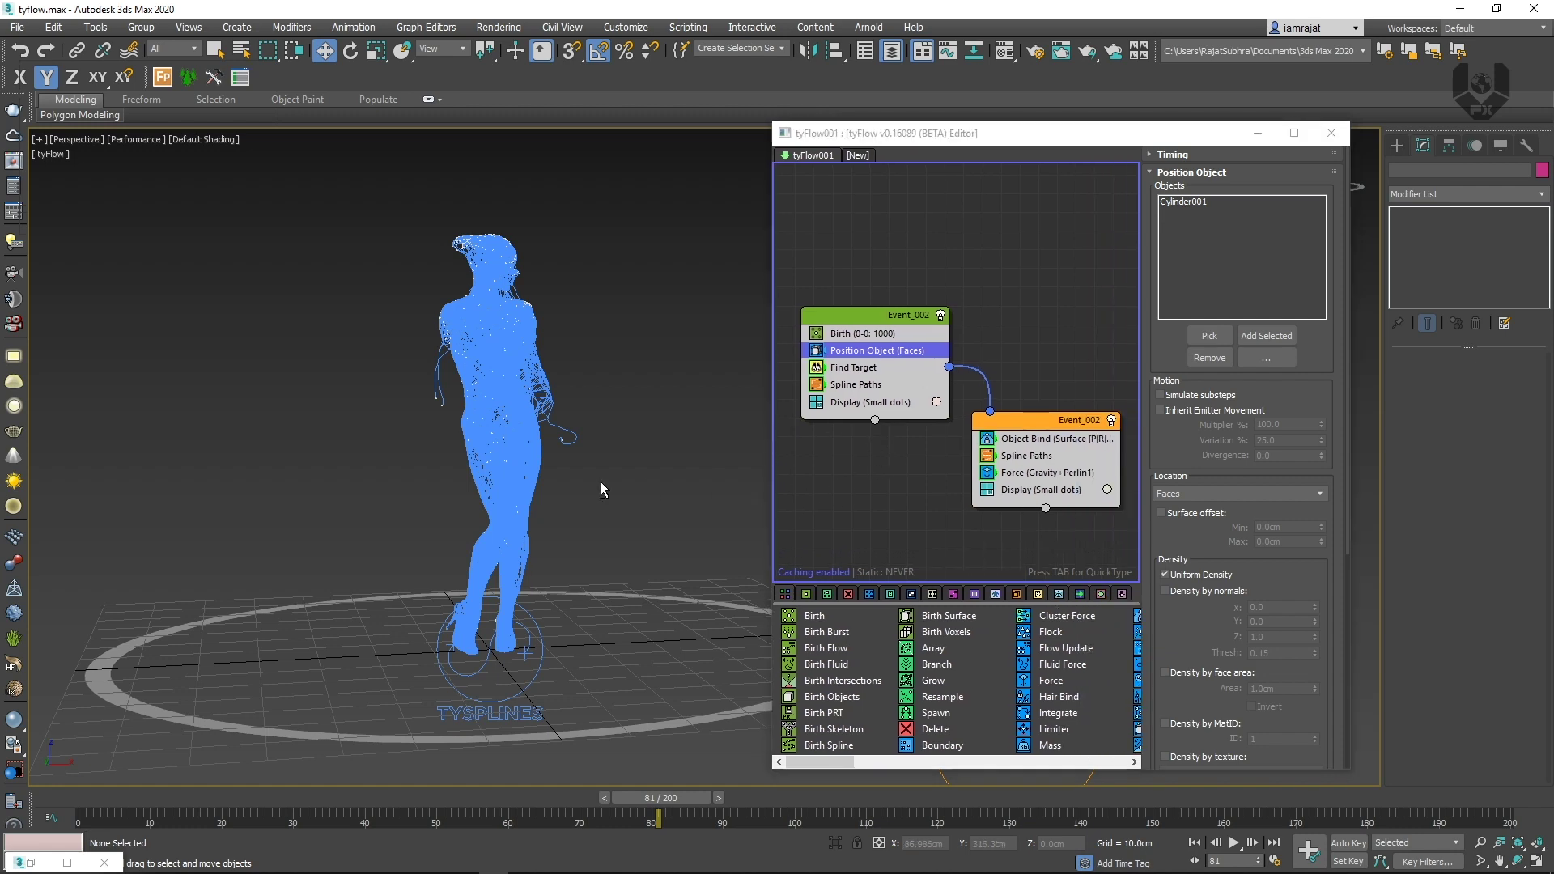
alt+middle_drag(600, 483, 632, 495)
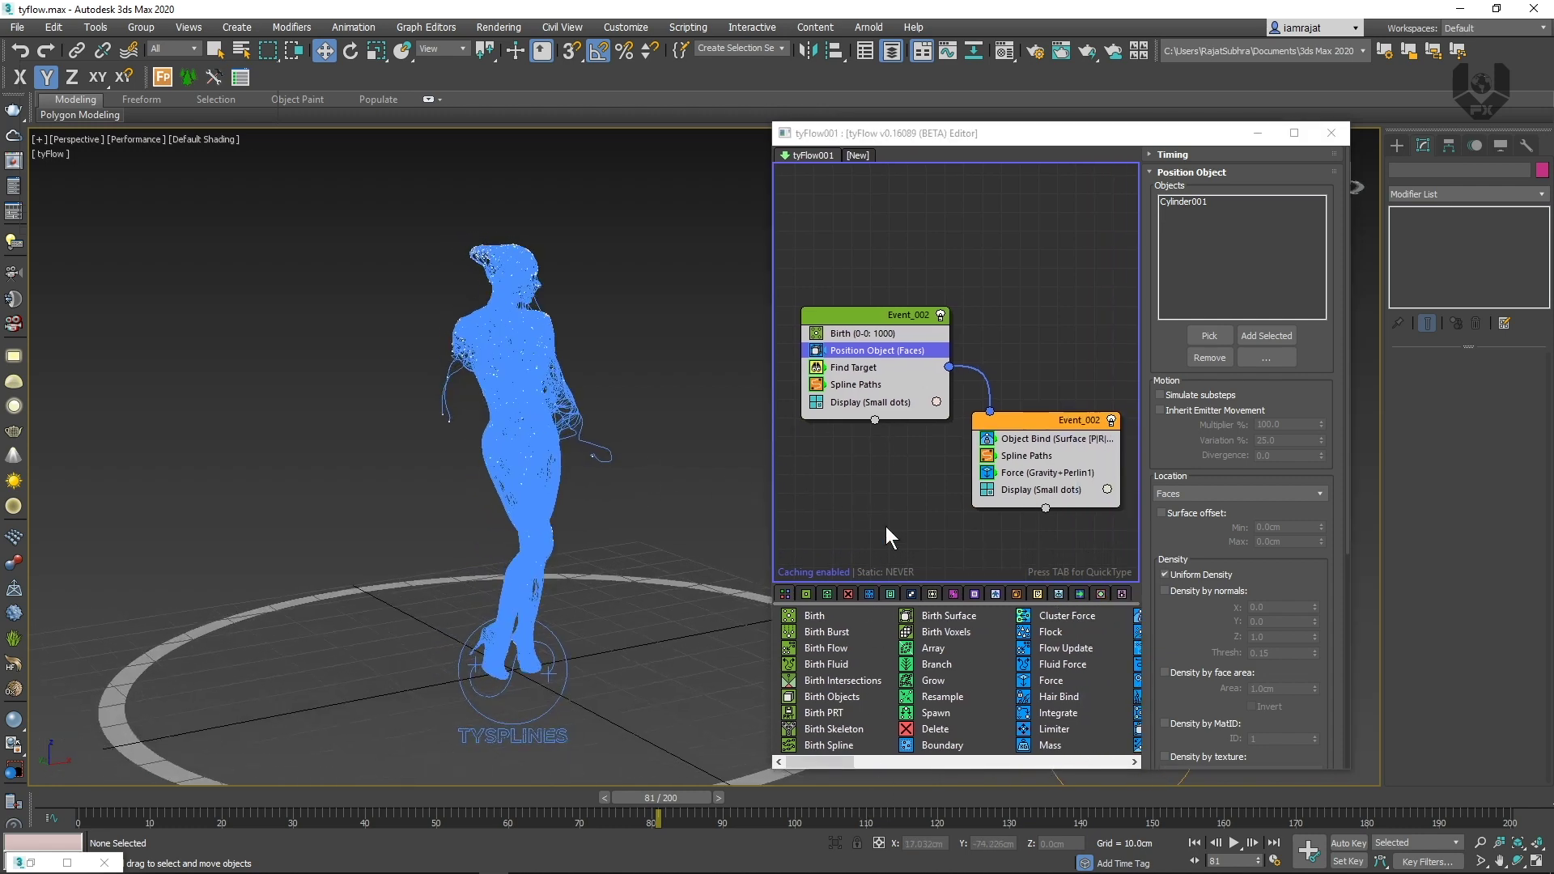
click(866, 323)
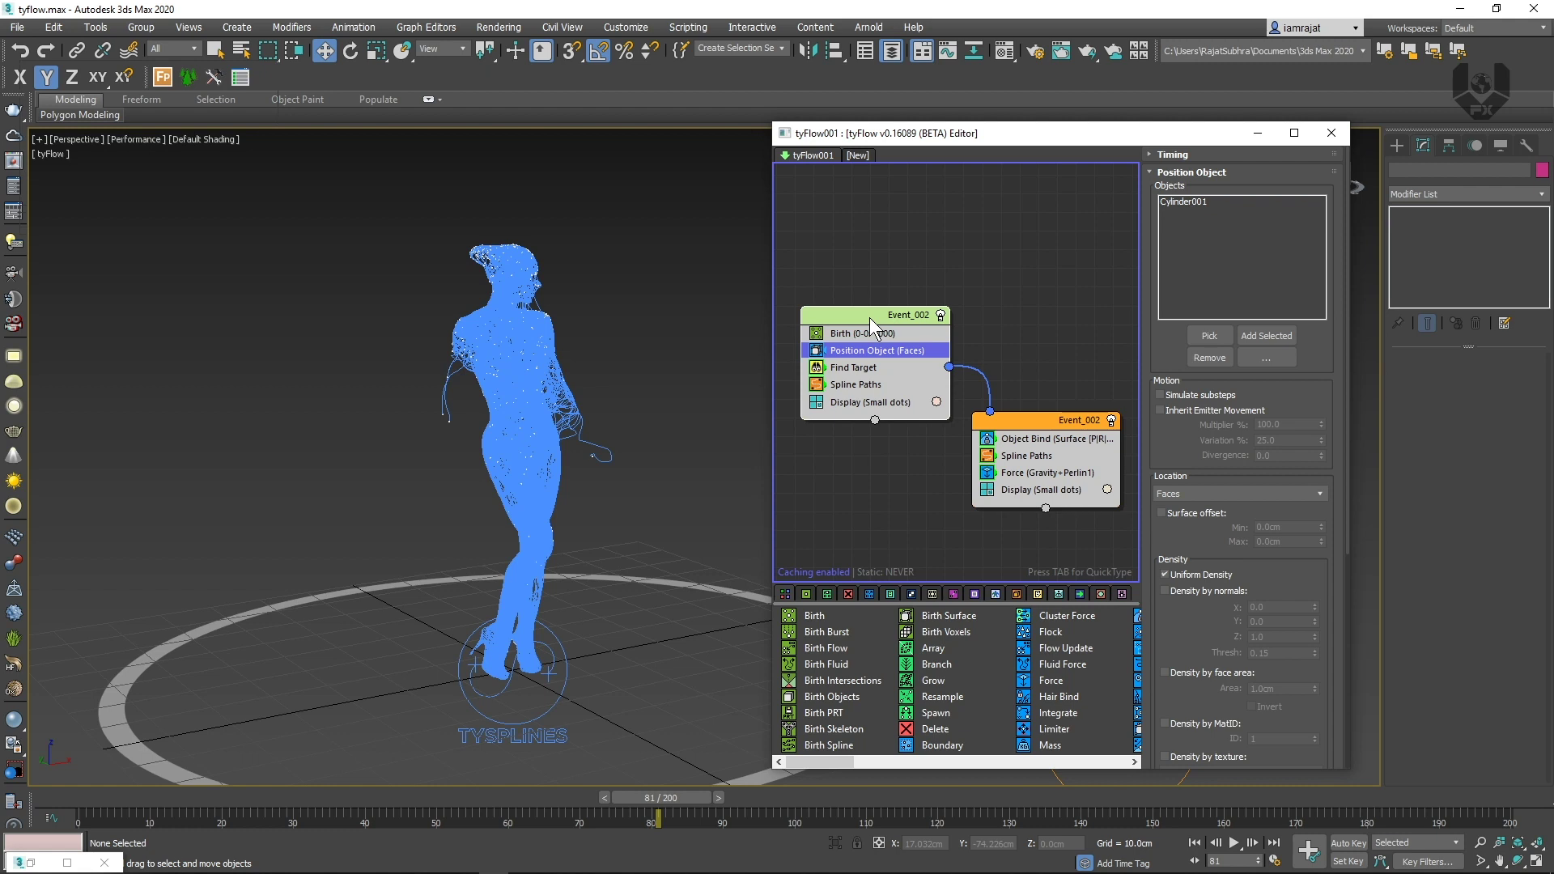
key(Tab)
text(mes)
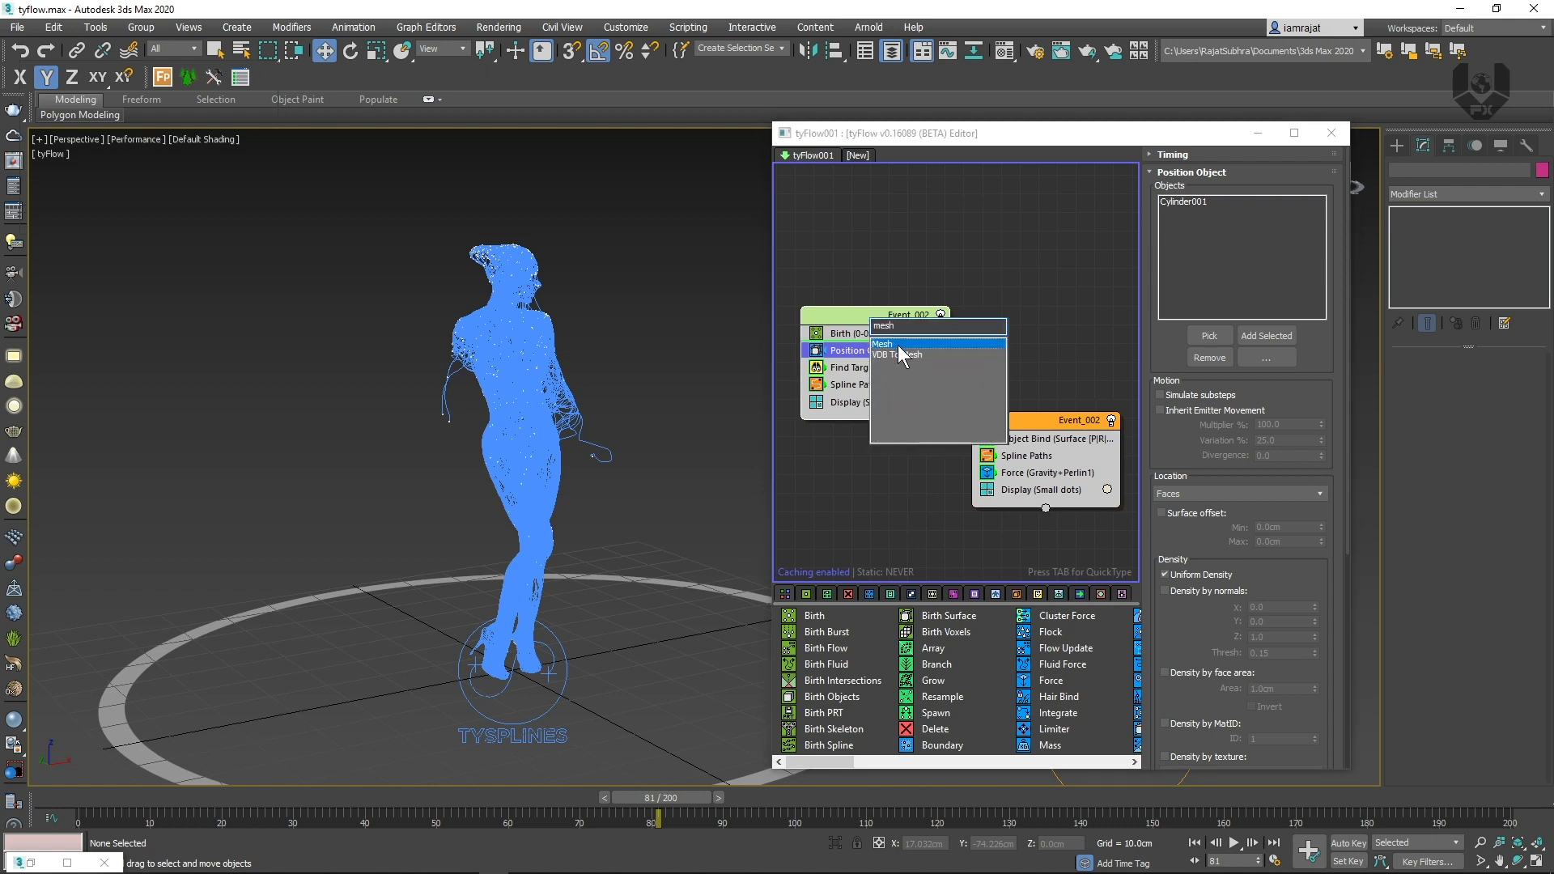
click(896, 343)
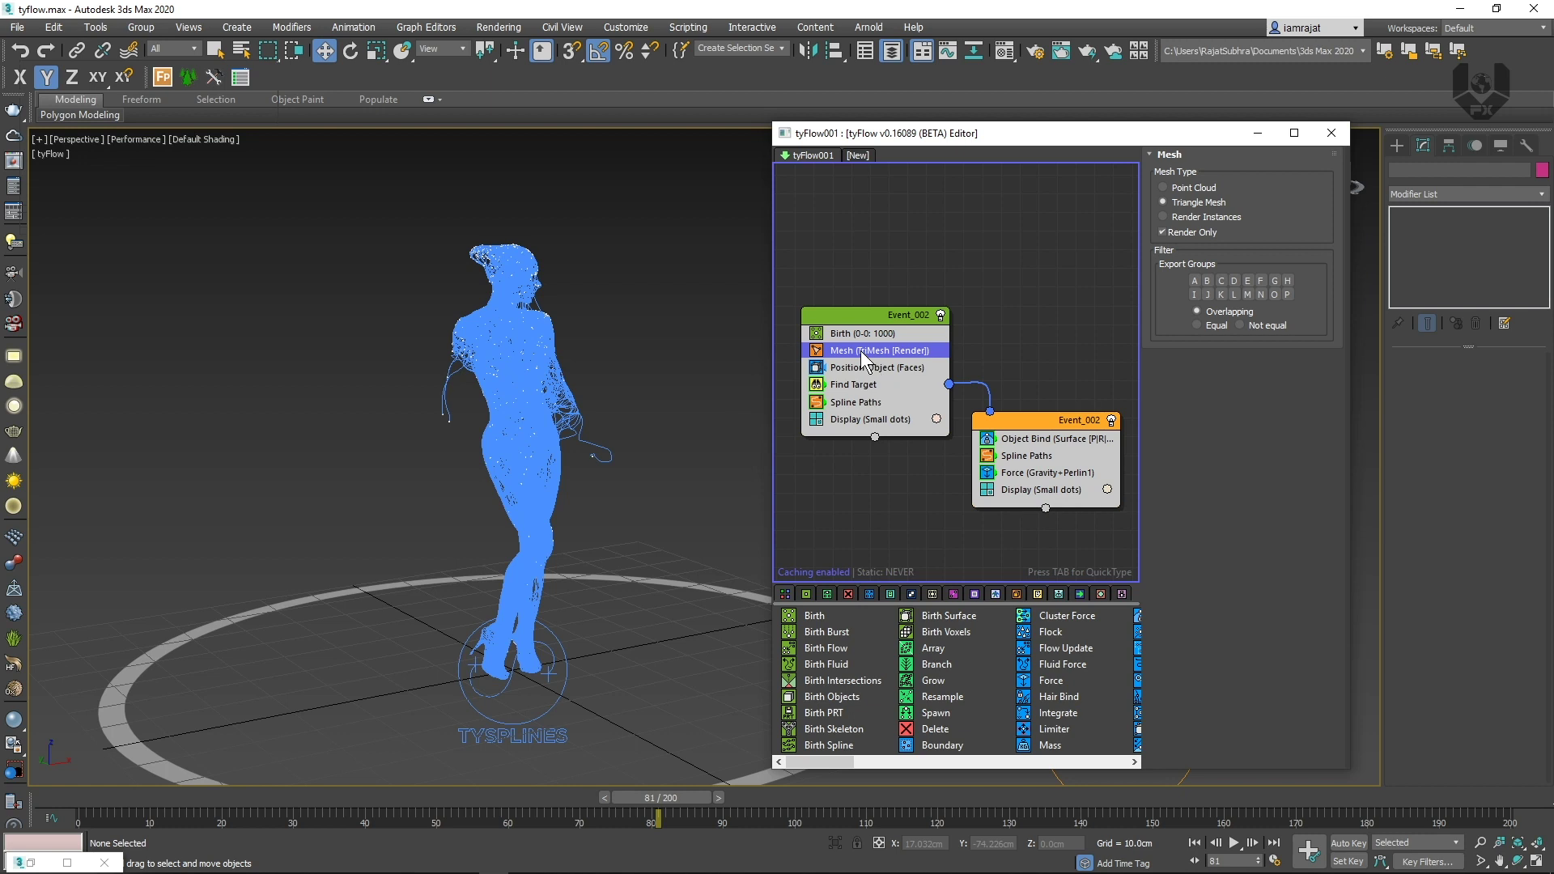
drag(863, 360, 863, 416)
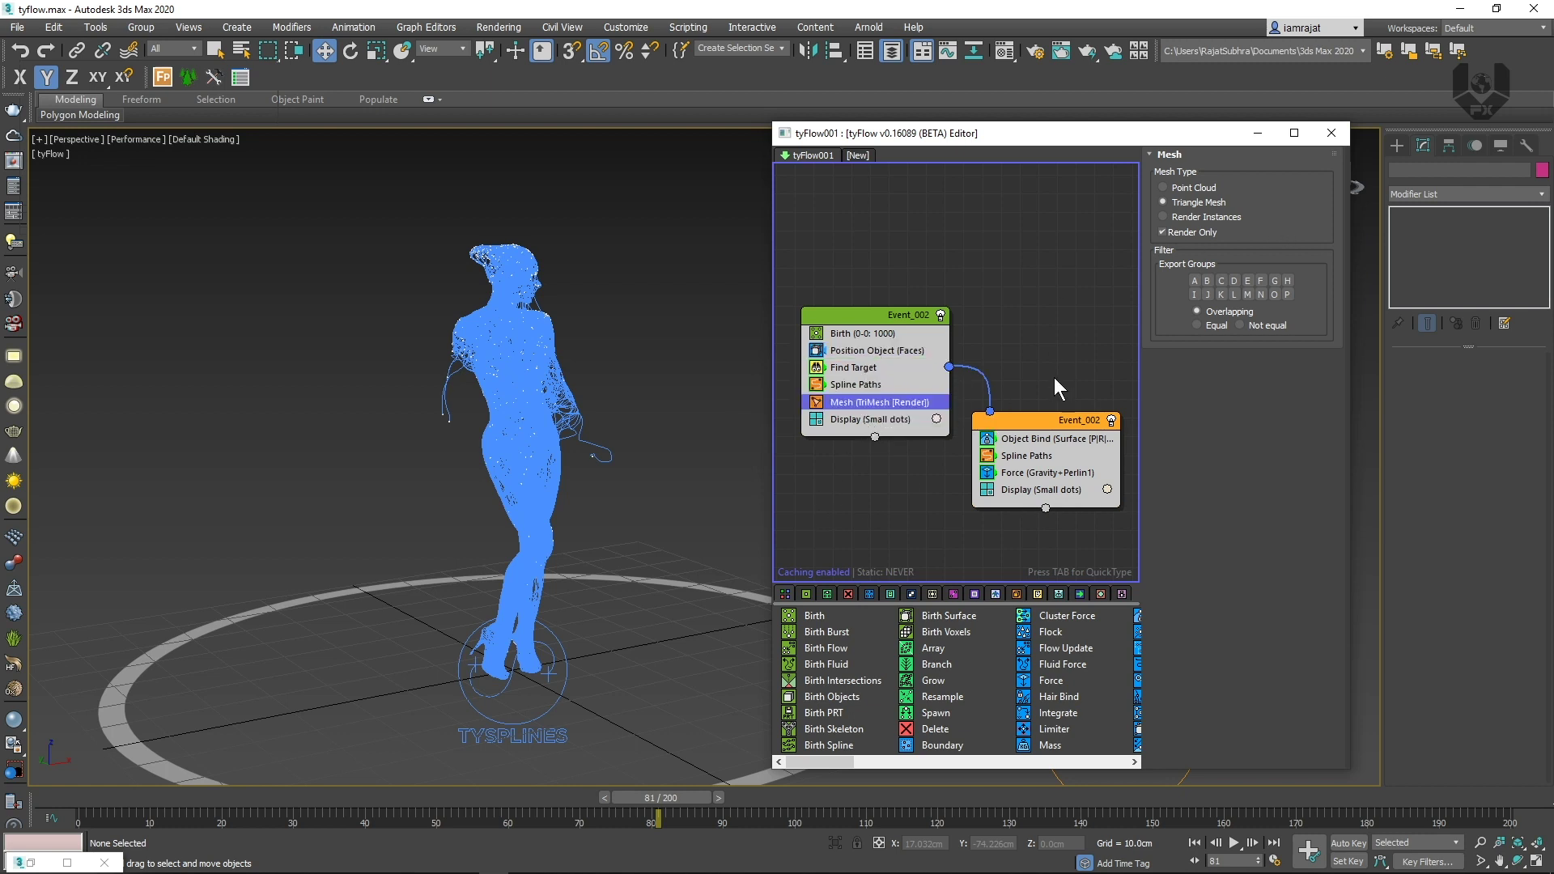
Add a Mesh operator between Force and Display in the event that contains Object Bind
click(1012, 423)
key(Tab)
text(mesh)
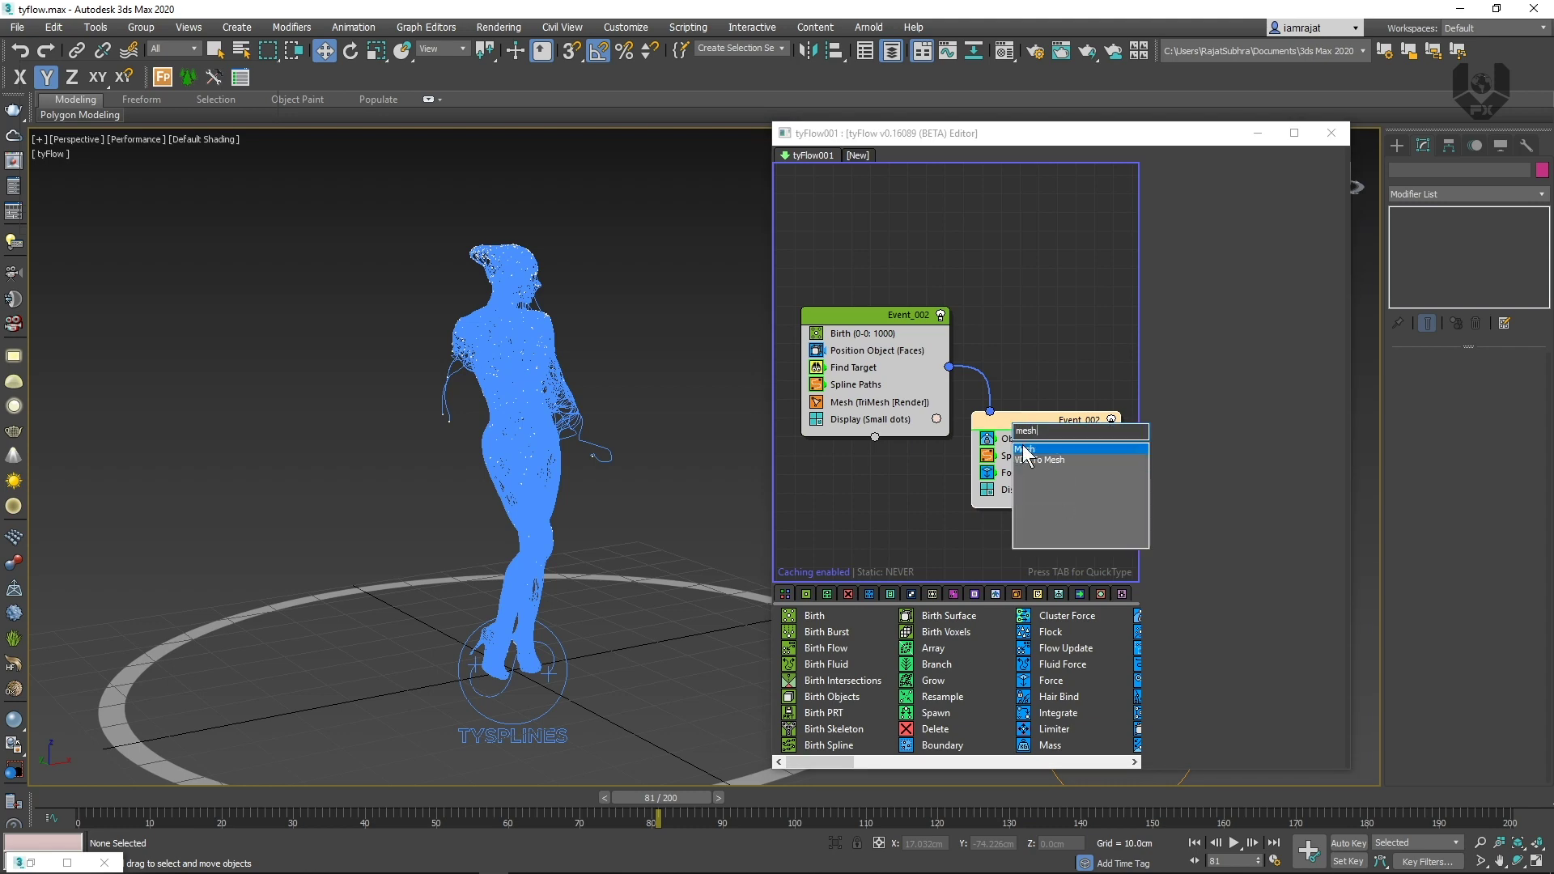
click(1025, 447)
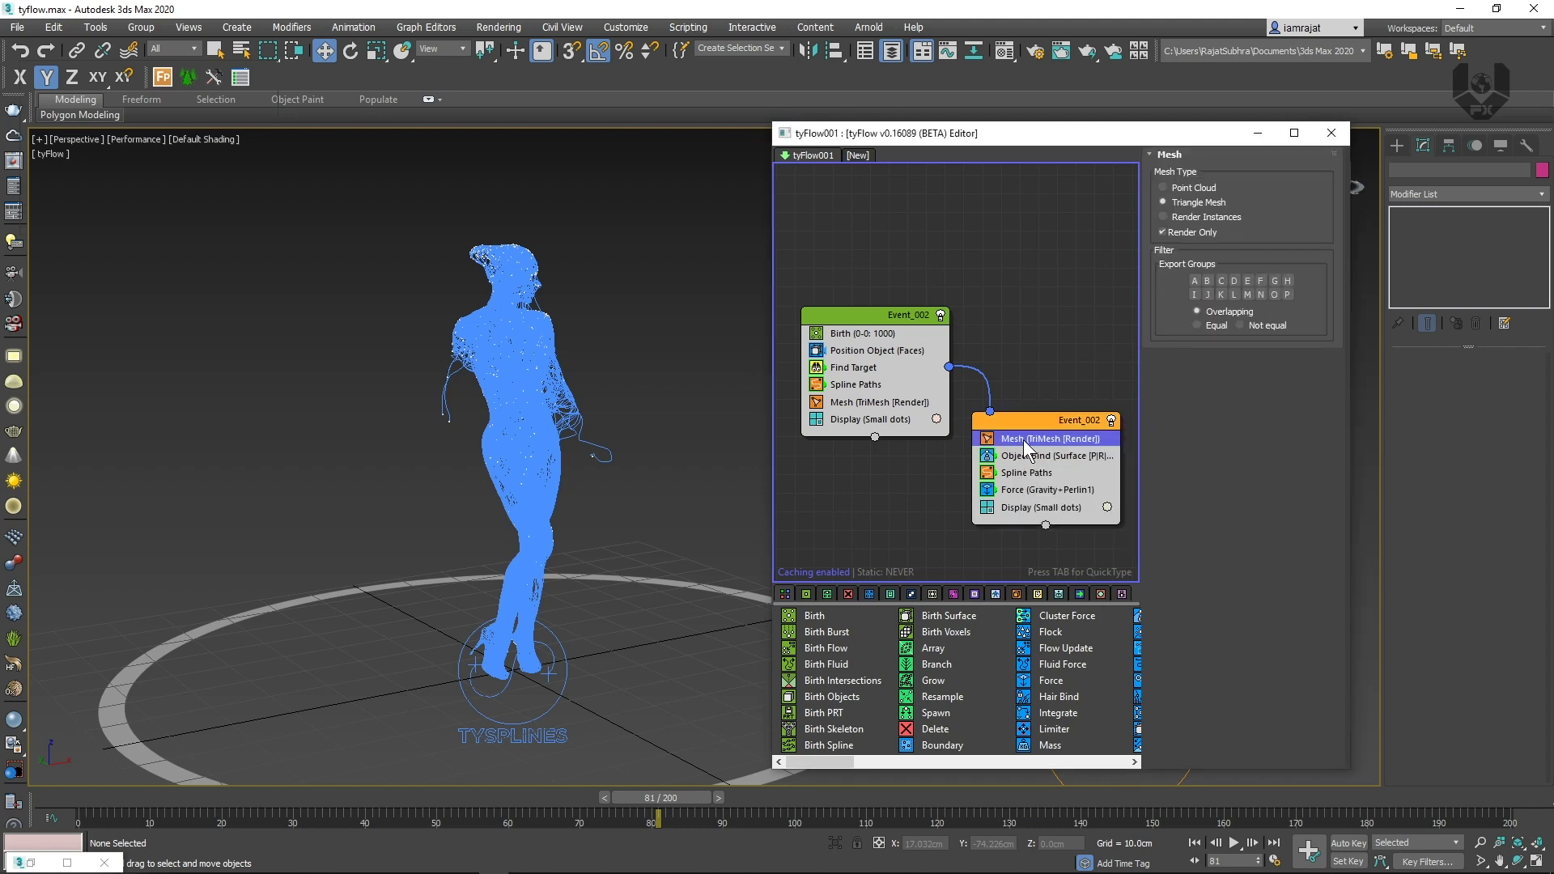
drag(1026, 441, 1013, 494)
alt+middle_drag(600, 550, 642, 460)
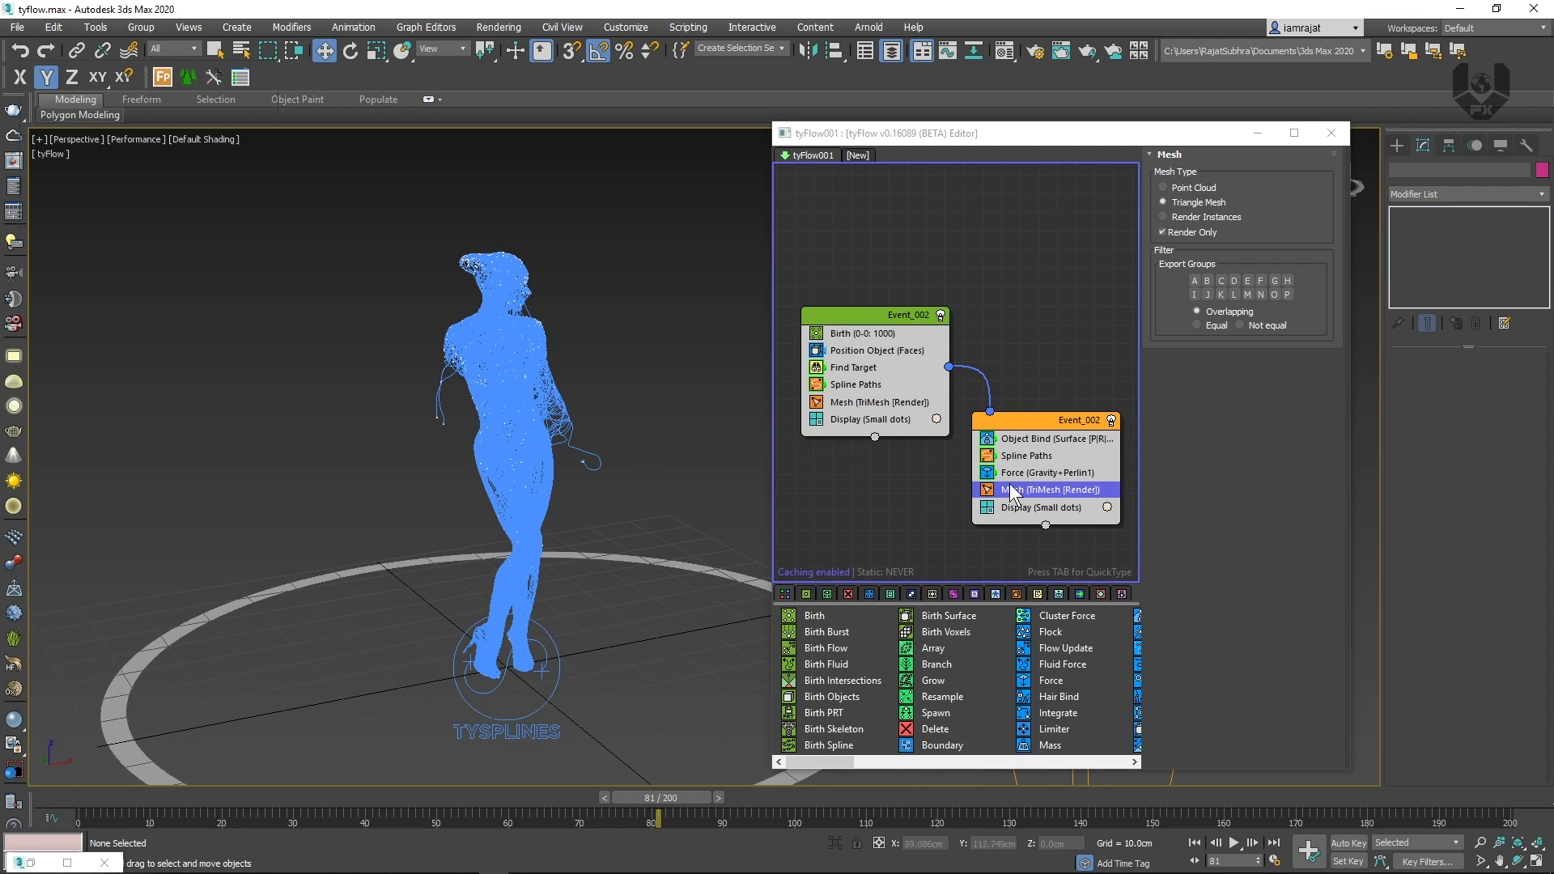